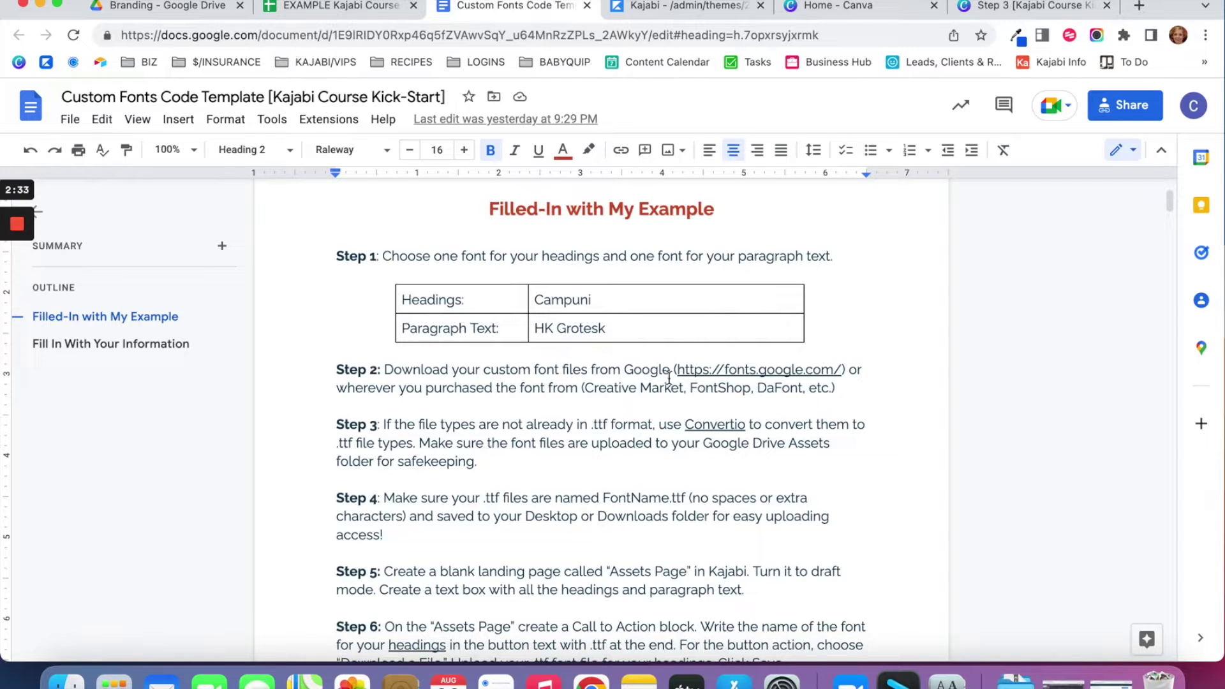
Open Google Fonts from the link in Step 2 of the document and view the Anek Telugu font family.
left_click(747, 370)
left_click(765, 396)
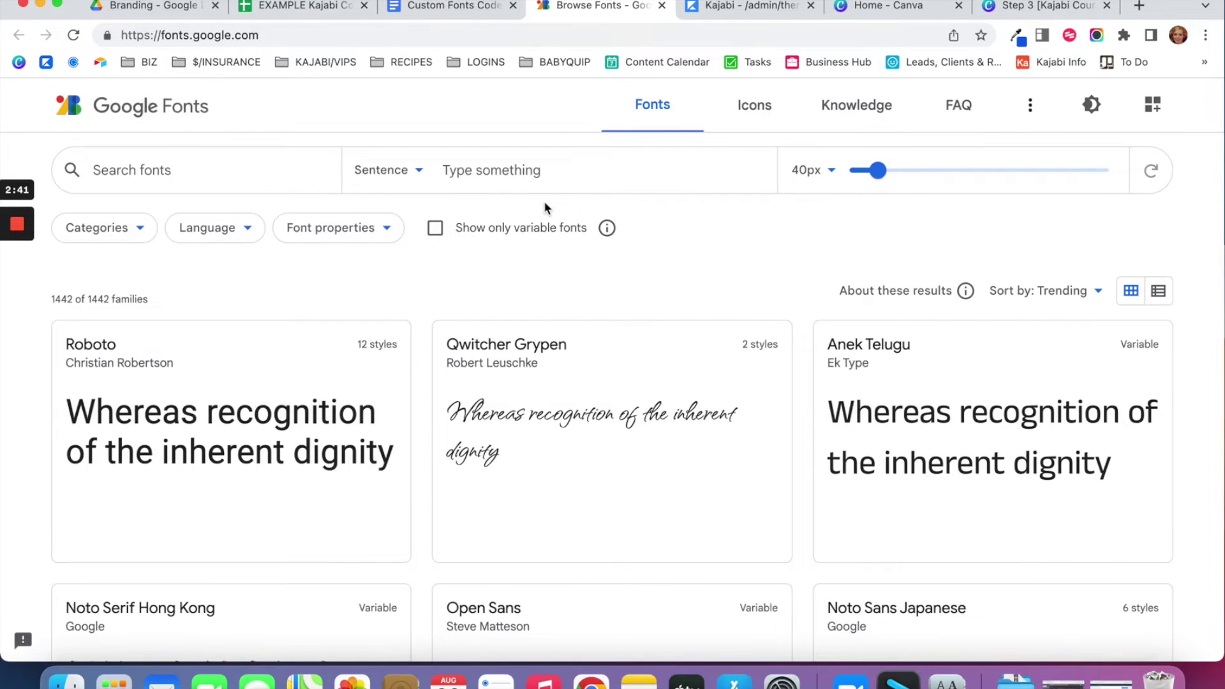
scroll(545, 208, "down", 1)
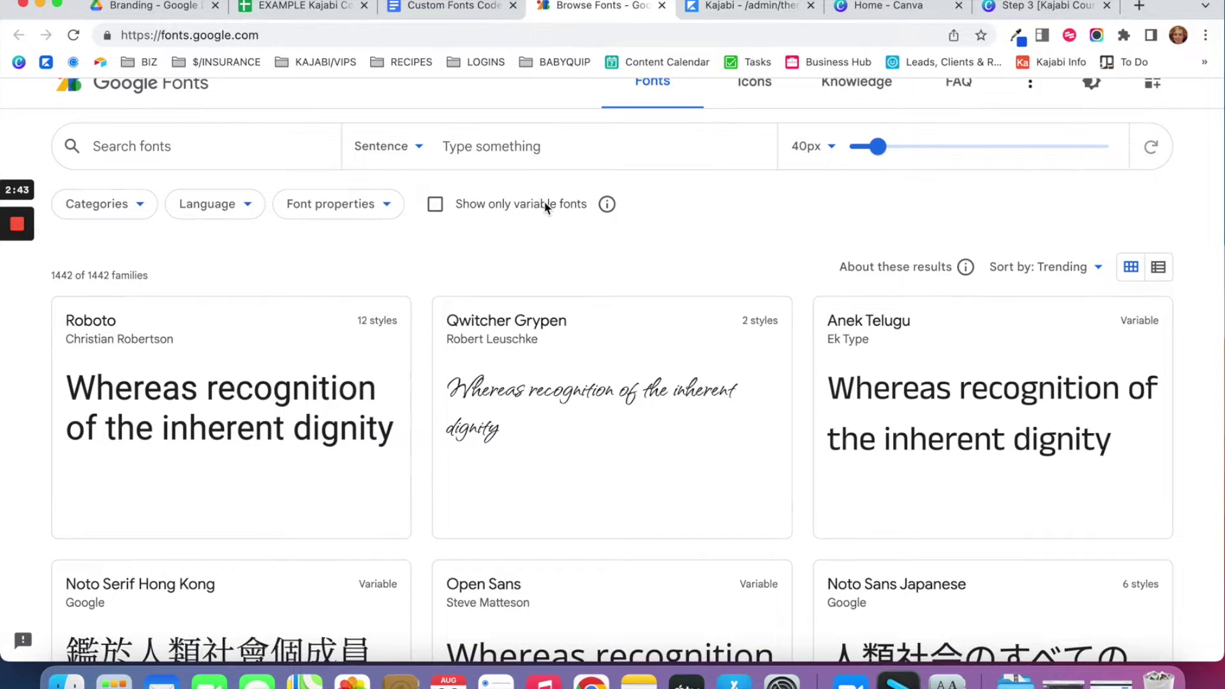
scroll(893, 415, "down", 1)
left_click(925, 380)
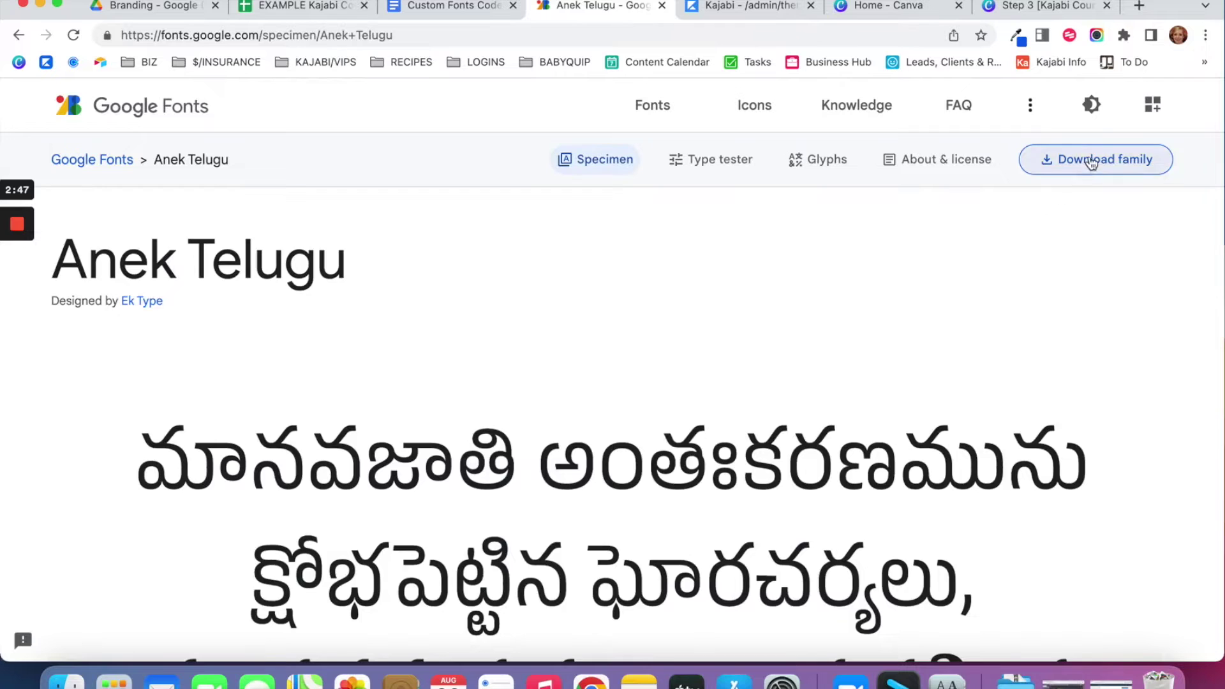
Try to download the Anek Telugu font family, cancelling the save and closing the Google Fonts page.
left_click(1090, 159)
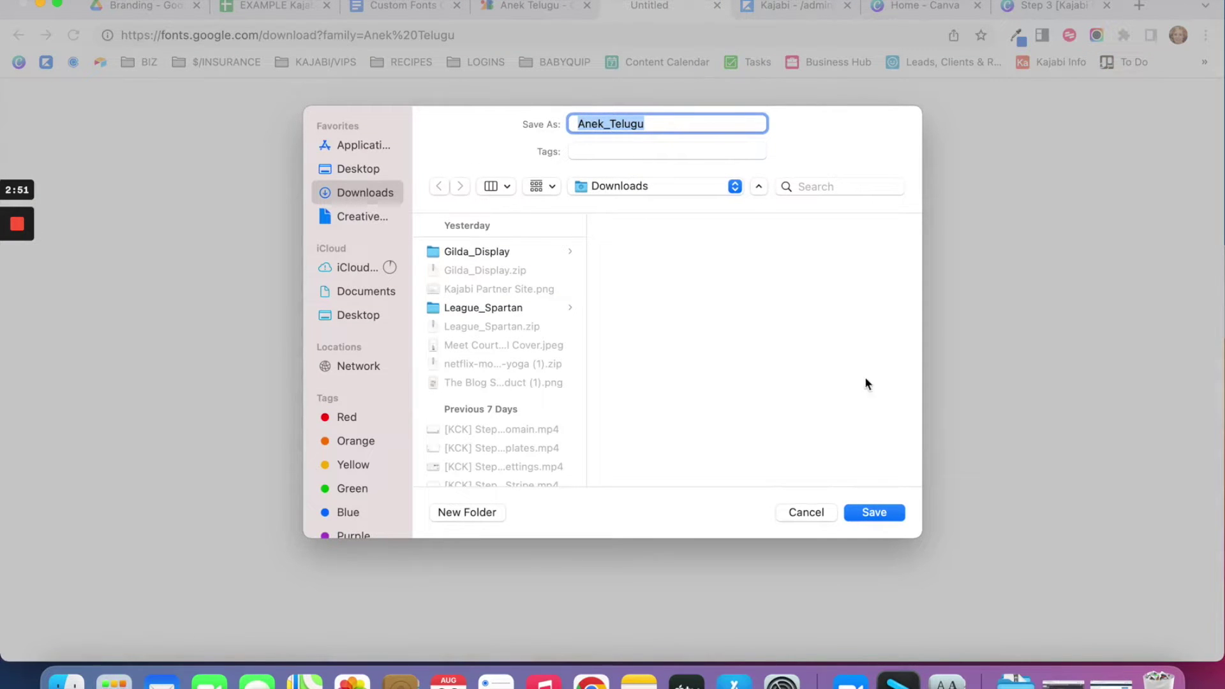
left_click(808, 512)
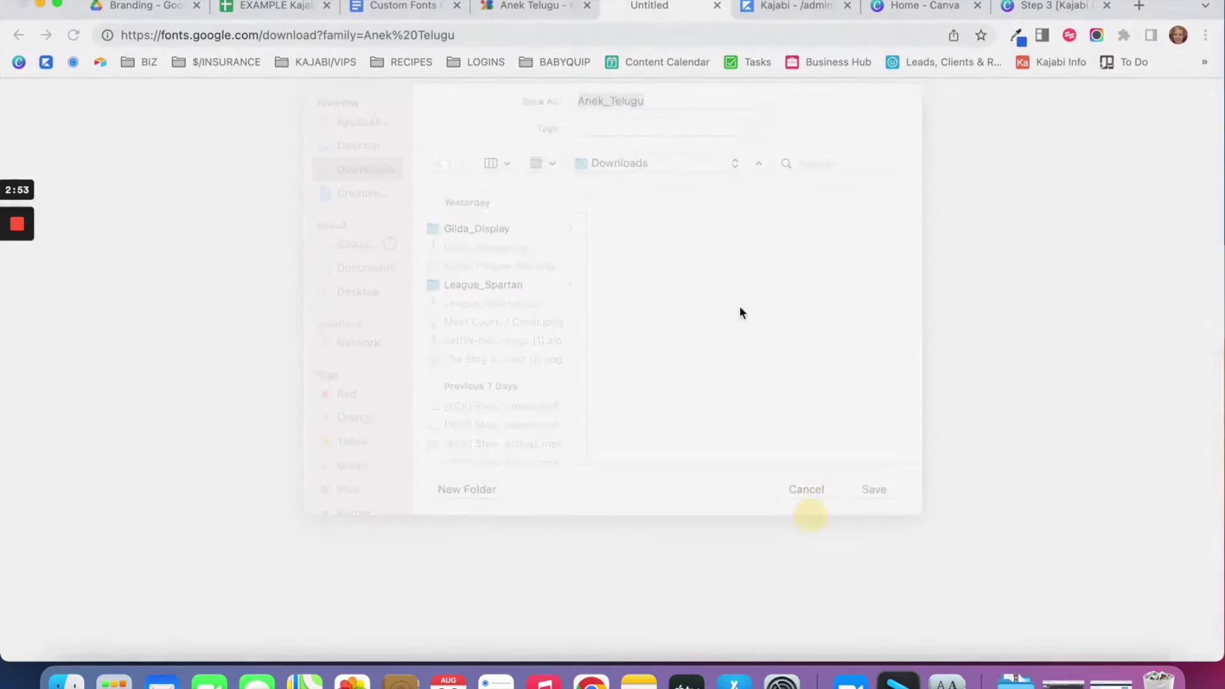
left_click(661, 6)
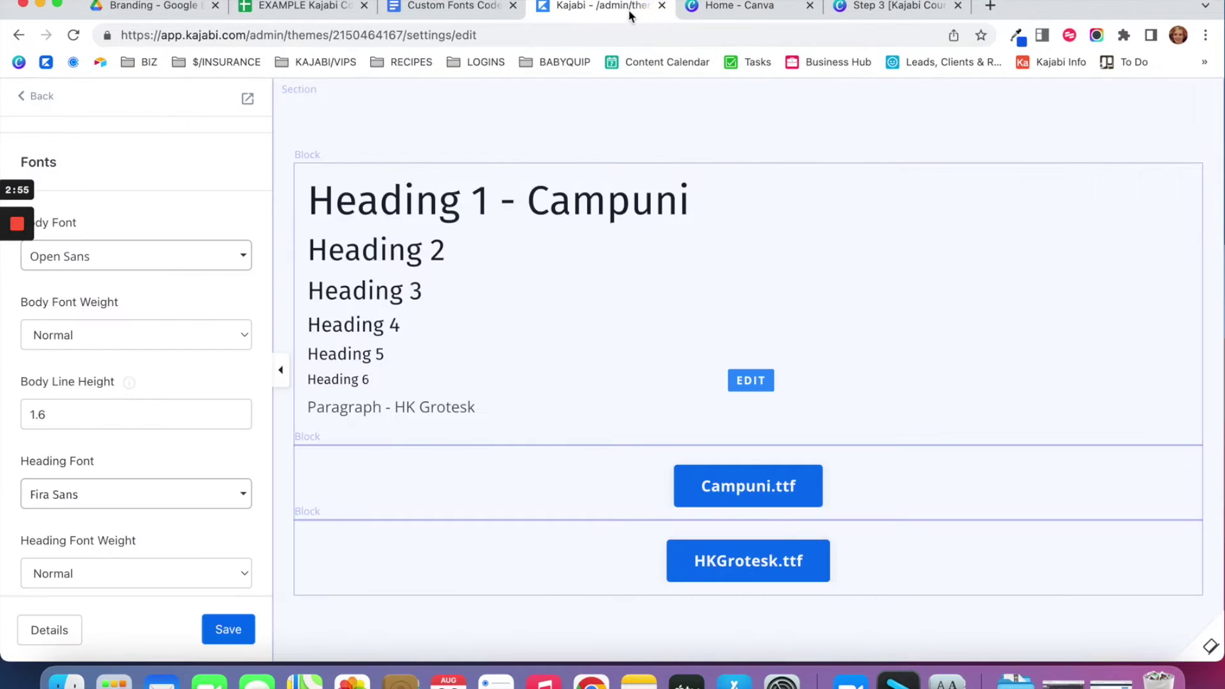
Review the Step 2 and 3 instructions in the custom fonts document and the font files in Google Drive's Branding folder.
left_click(464, 8)
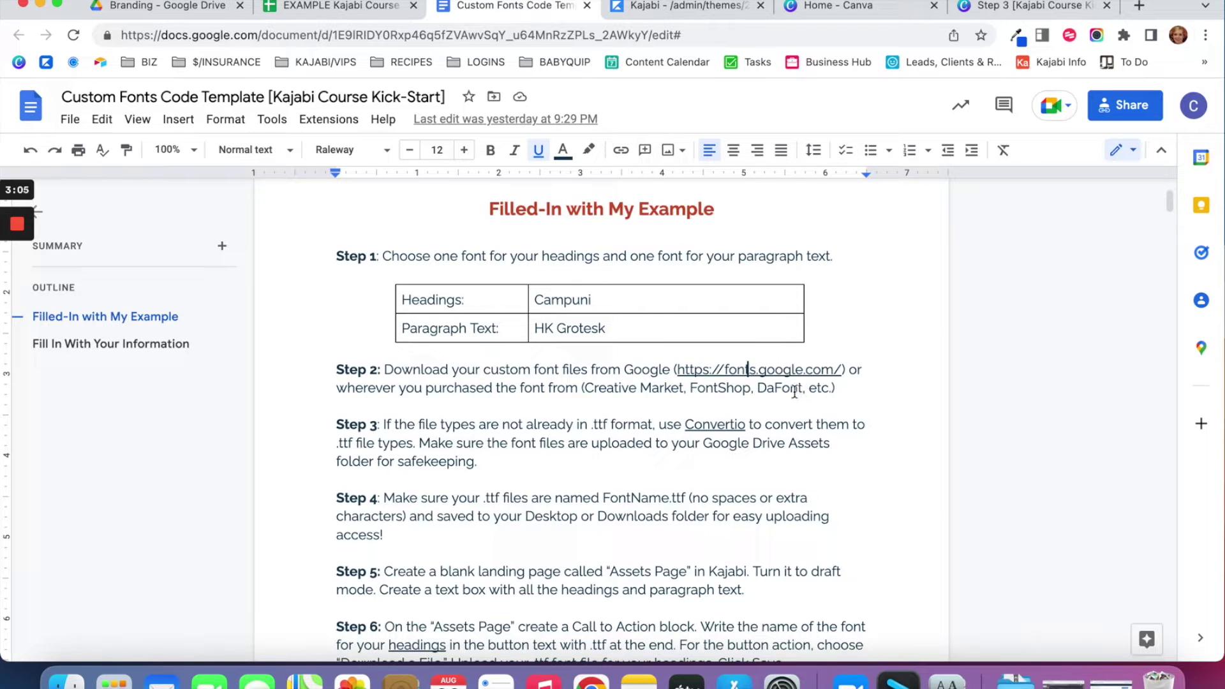
scroll(795, 392, "down", 1)
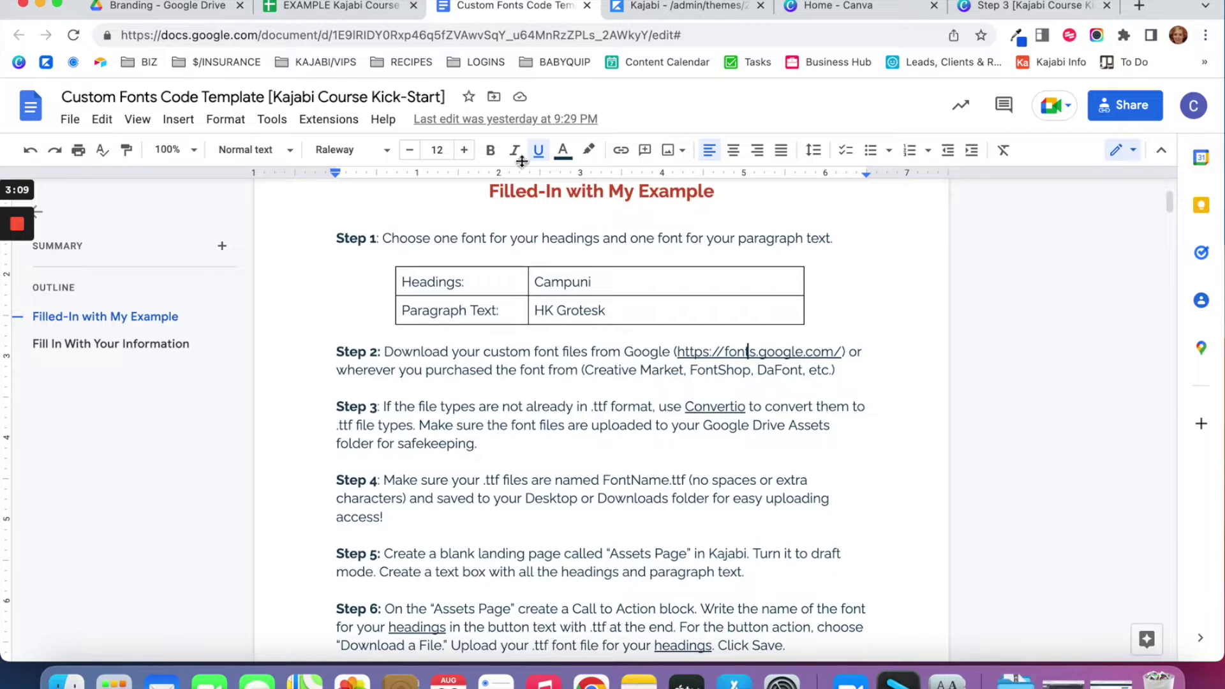
left_click(190, 12)
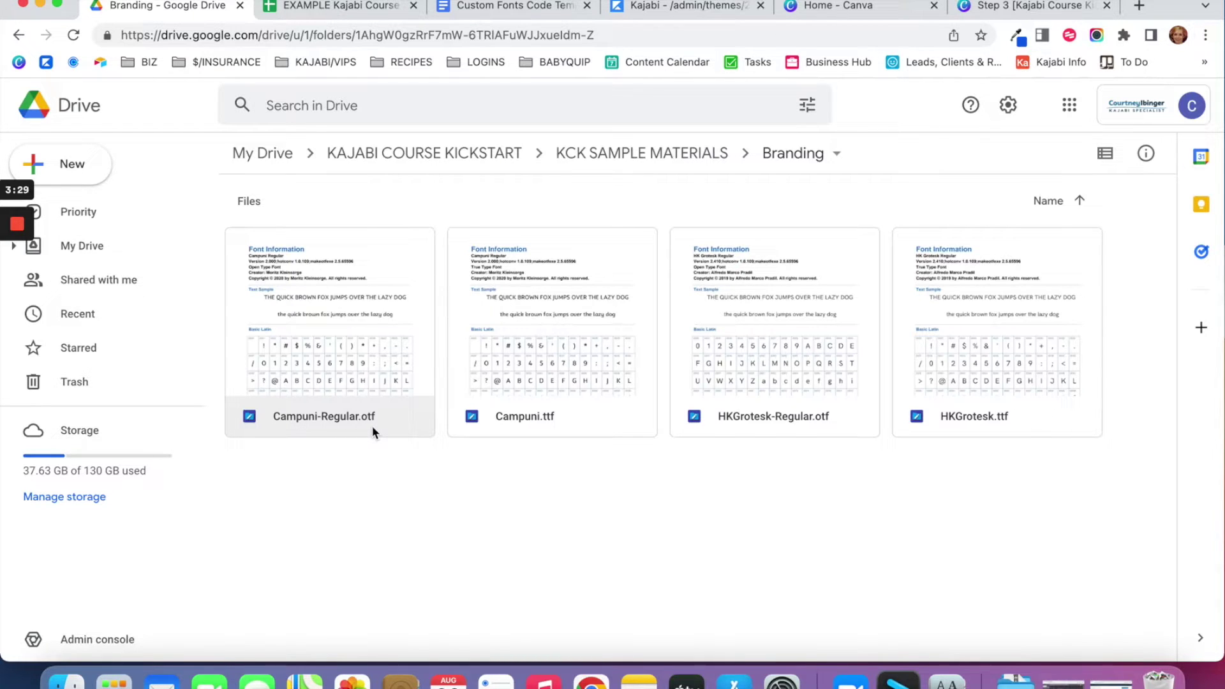
Open the Convertio OTF to TTF converter from the document's Step 3 link, examine its conversion options, and close it.
left_click(511, 6)
left_click(725, 406)
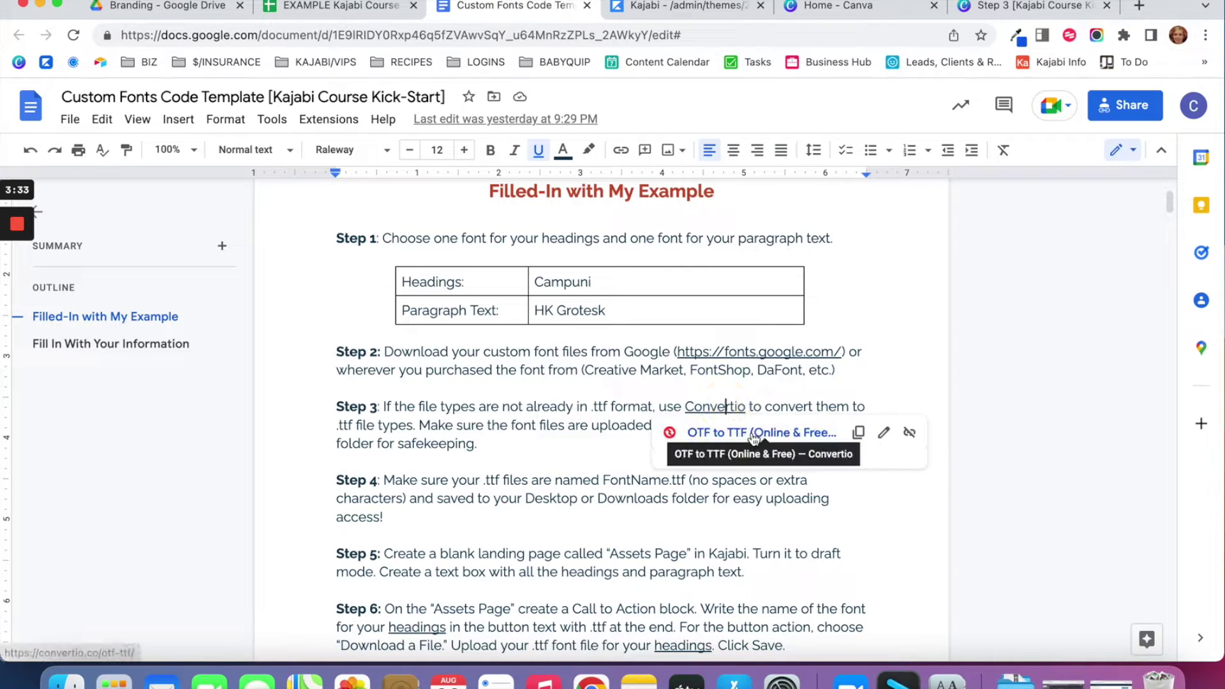
left_click(753, 434)
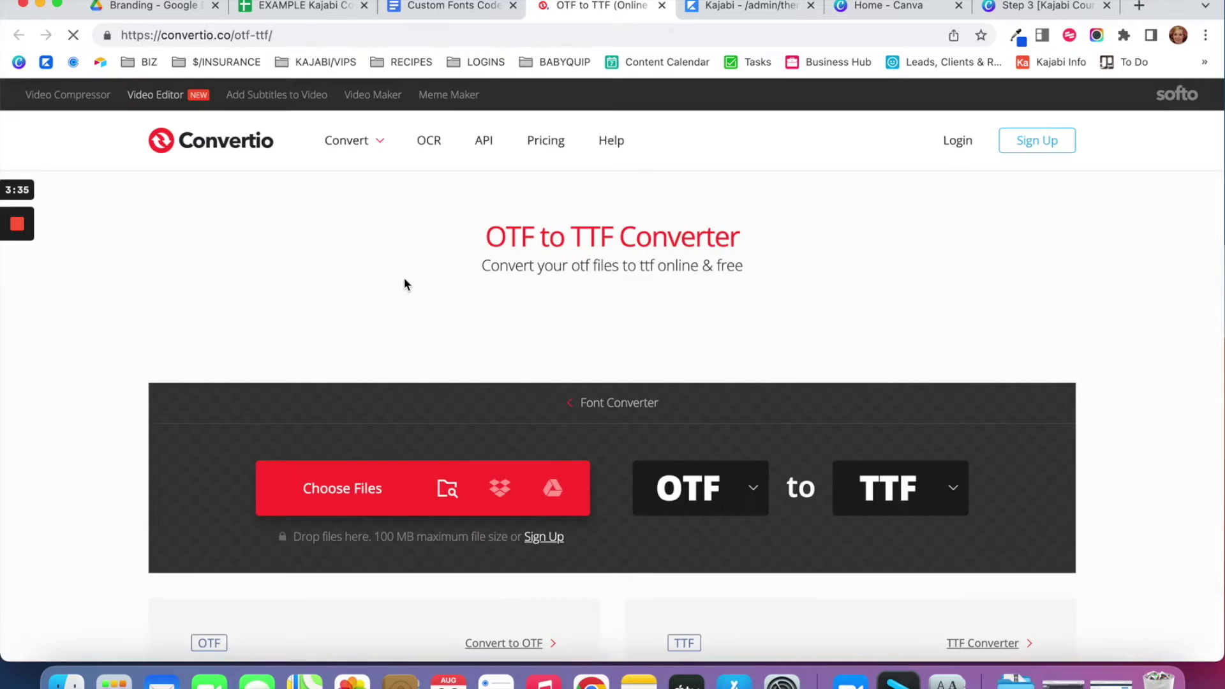
scroll(531, 287, "down", 3)
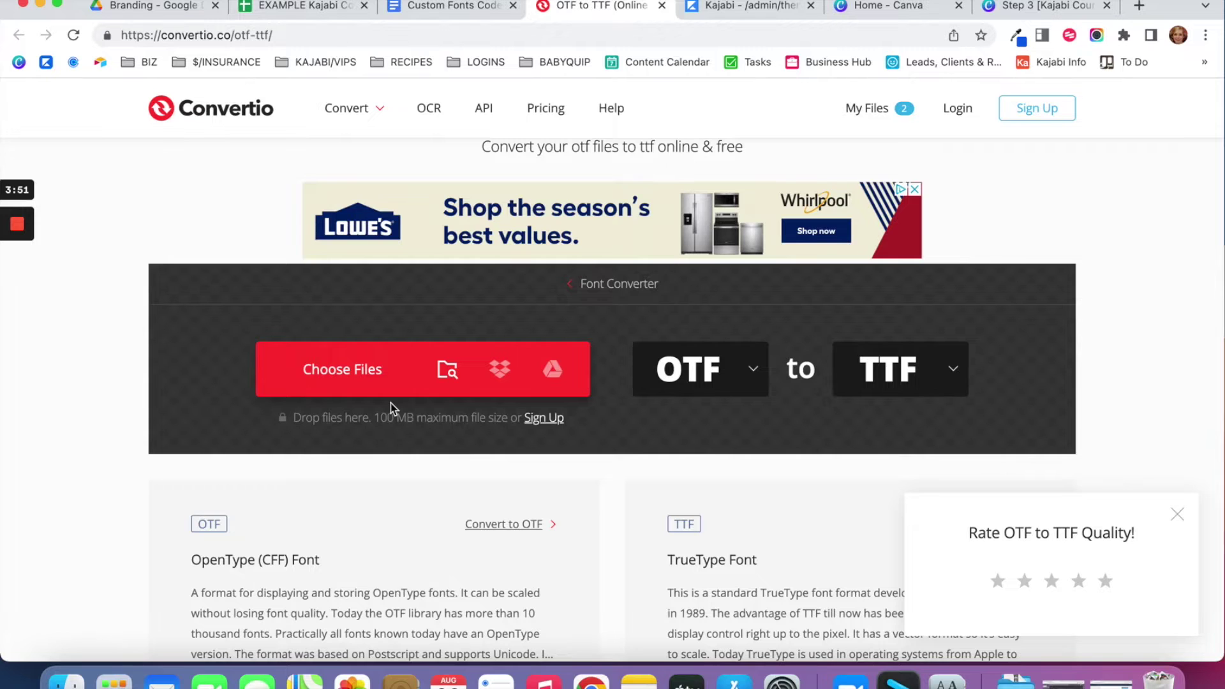
left_click(662, 5)
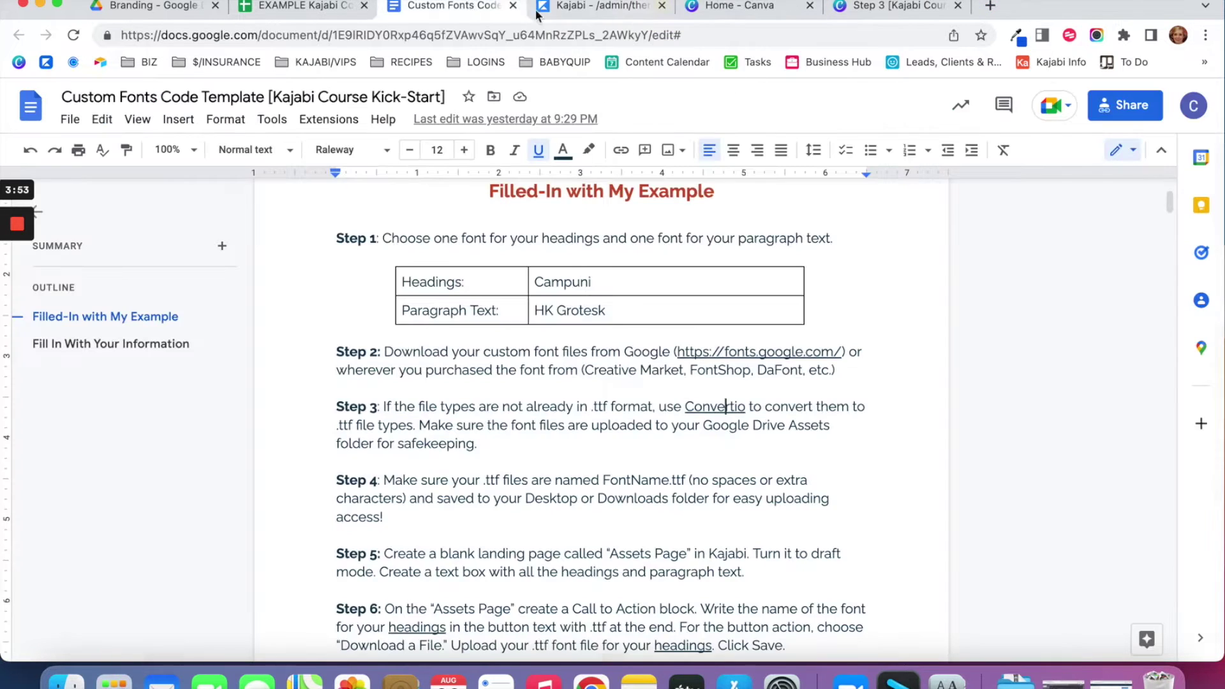
Read the font conversion and naming instructions in Steps 3 and 4, and check the .ttf file names in Google Drive's Branding folder.
scroll(557, 382, "down", 1)
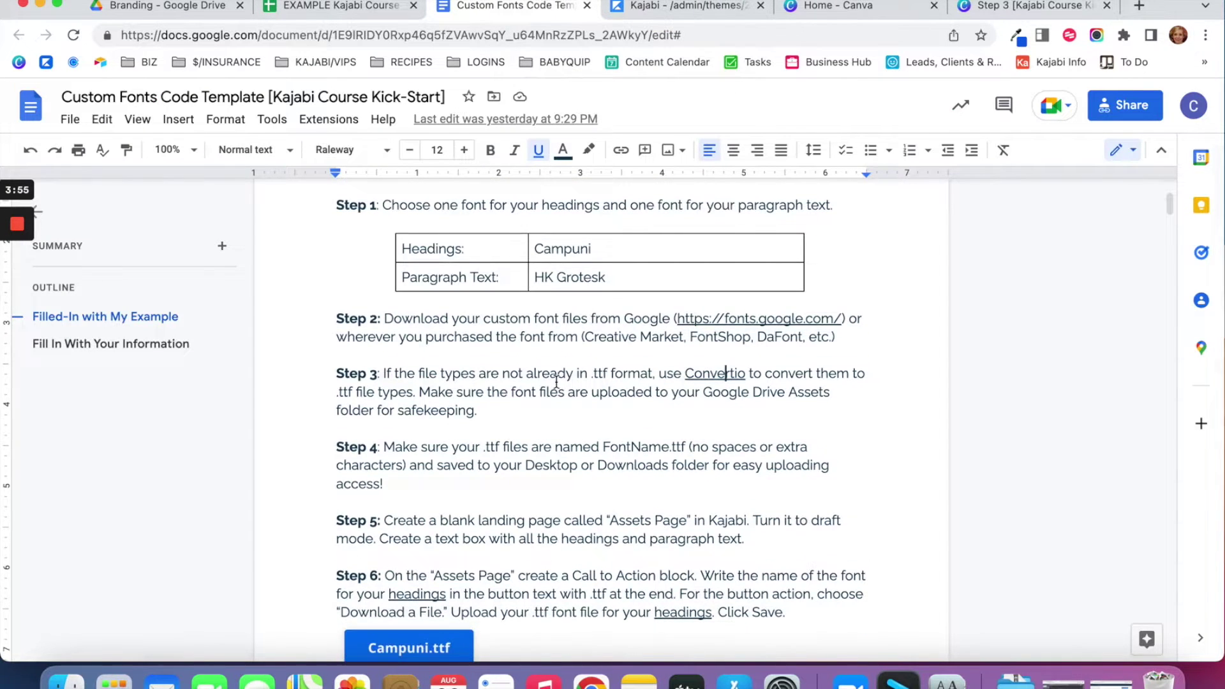
scroll(557, 381, "down", 1)
scroll(537, 334, "down", 1)
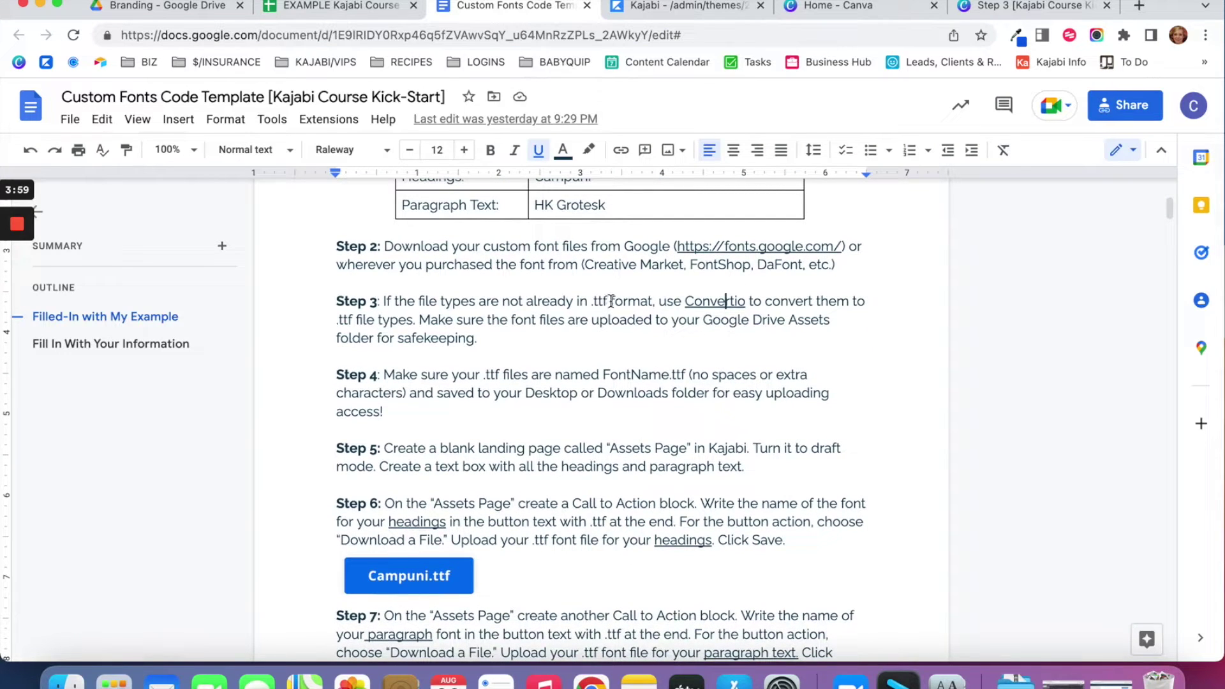
scroll(615, 302, "down", 1)
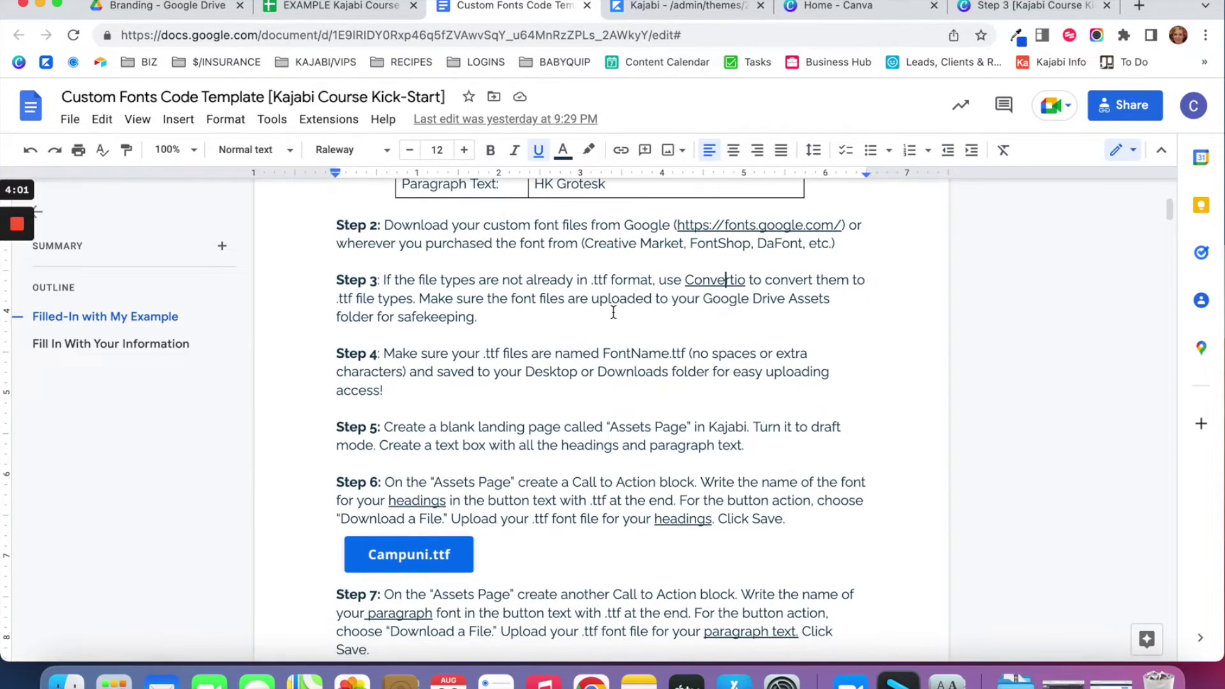
left_click(147, 9)
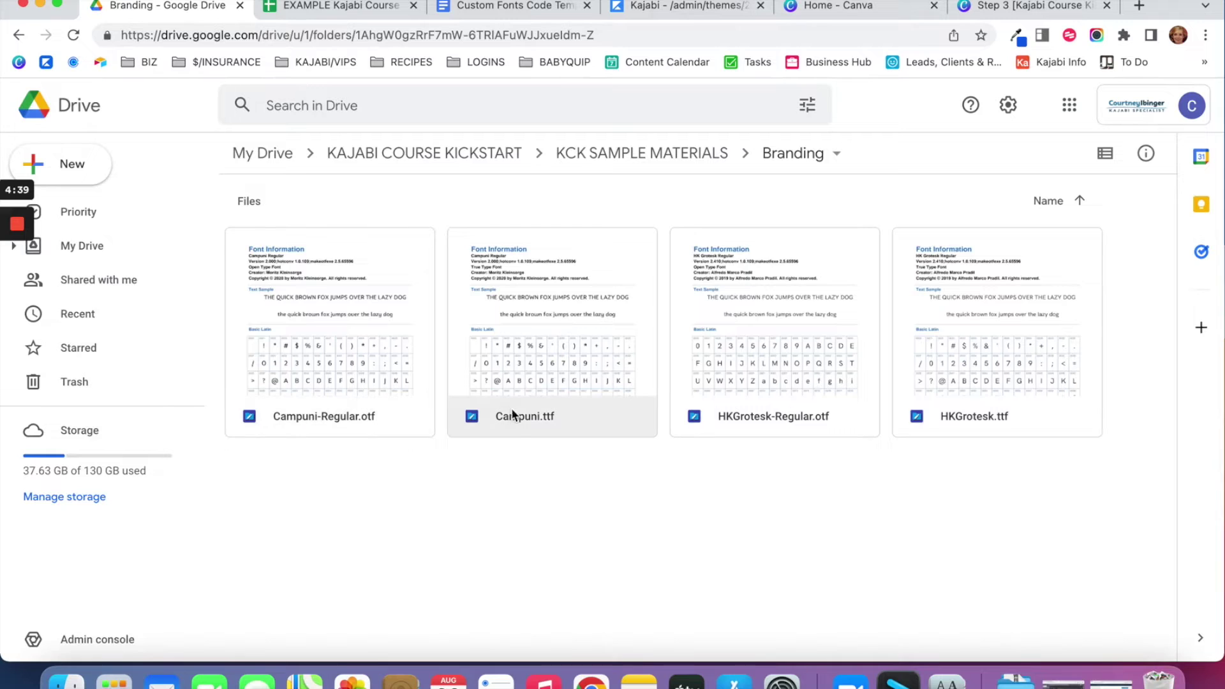
left_click(943, 418)
left_click(961, 487)
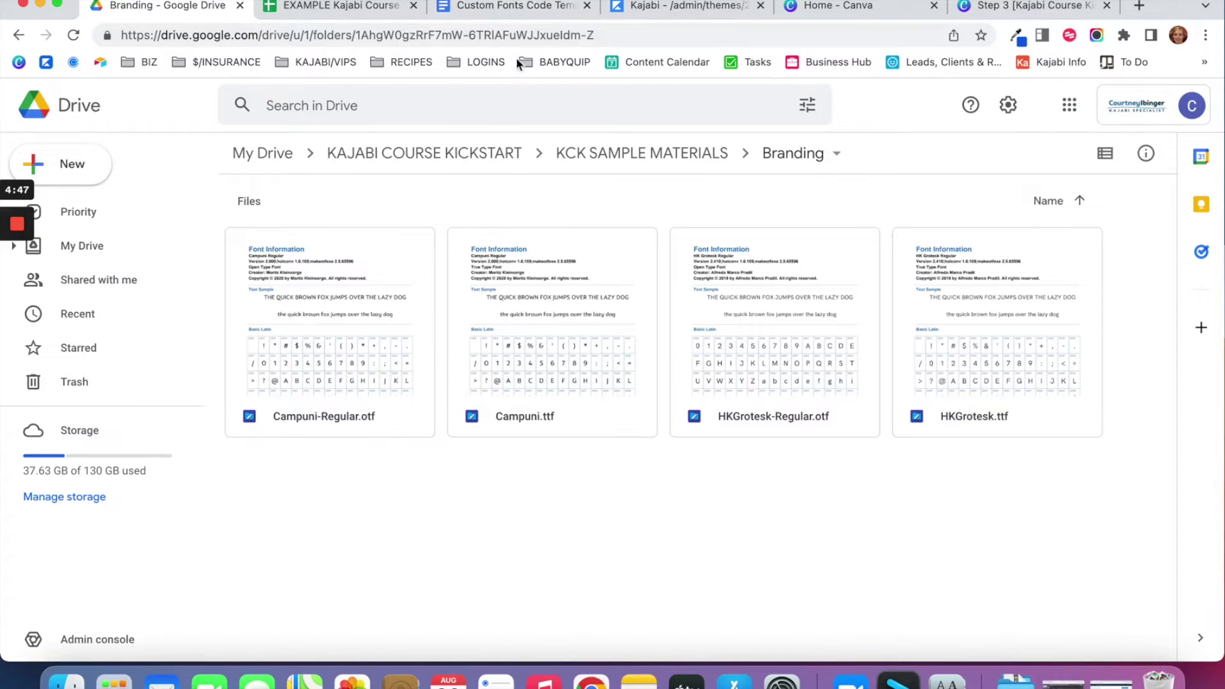
Read Steps 5 to 7 of the custom fonts document about building the Assets Page.
left_click(523, 11)
scroll(544, 294, "down", 2)
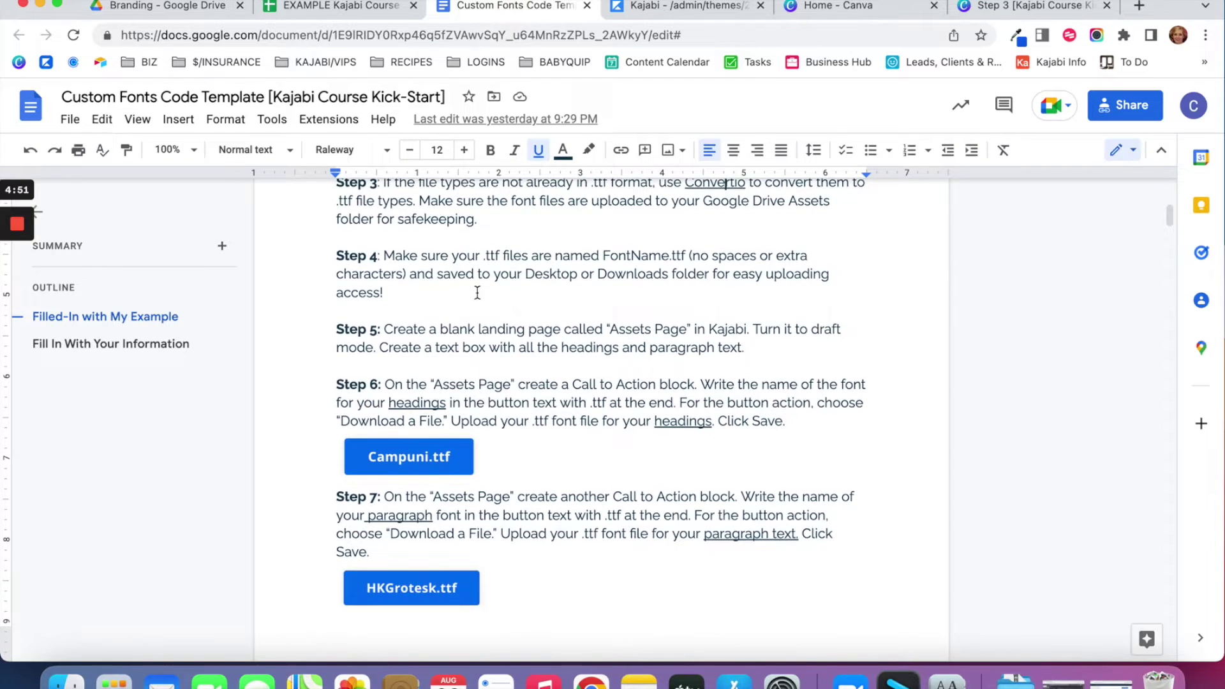
scroll(477, 292, "down", 3)
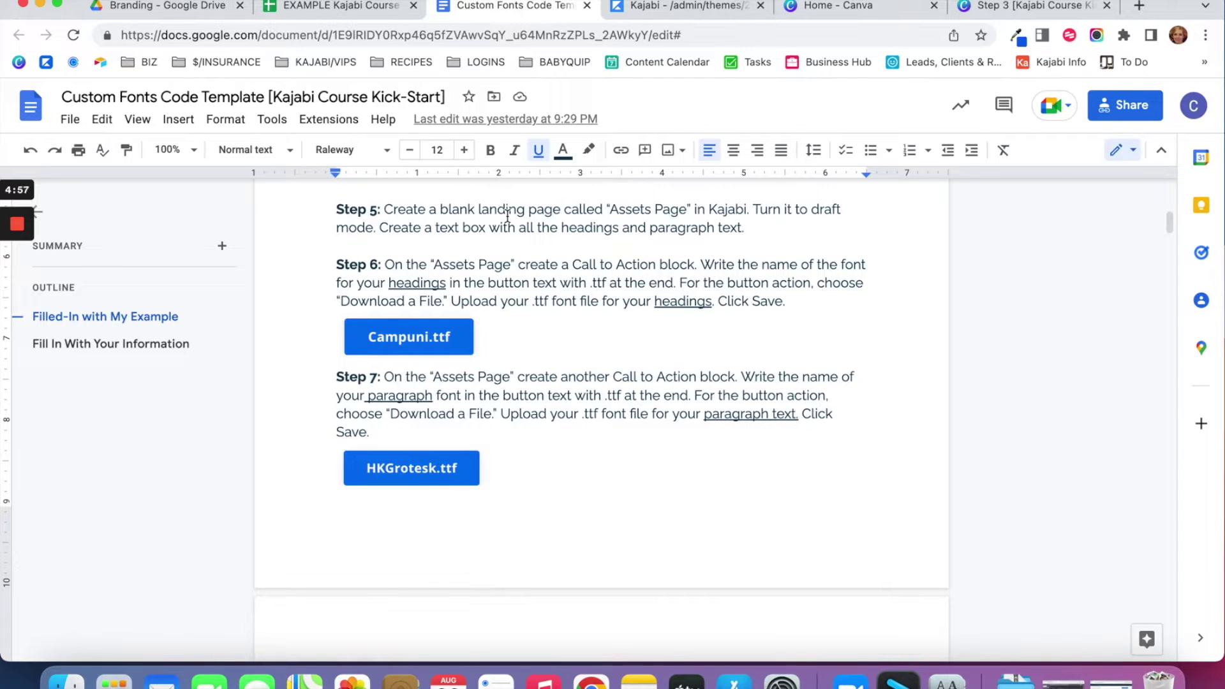
Switch to Kajabi, leave the theme editor, and open the list of the website's landing pages.
left_click(679, 8)
left_click(38, 97)
left_click(69, 97)
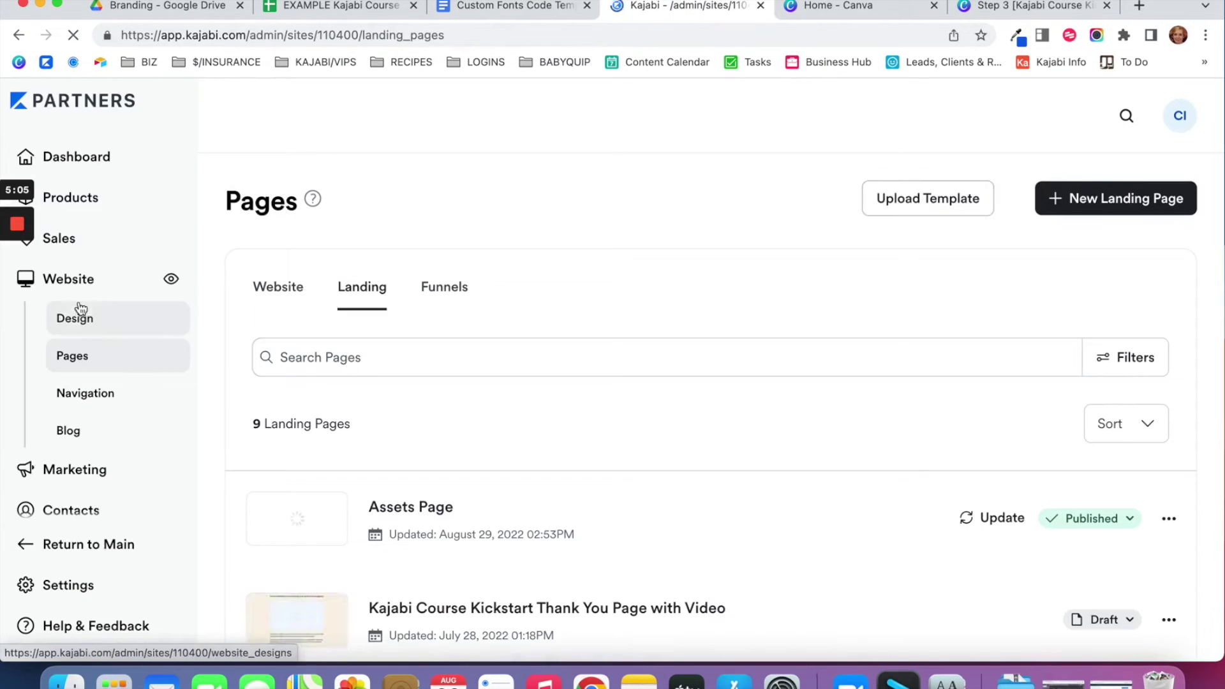
left_click(76, 356)
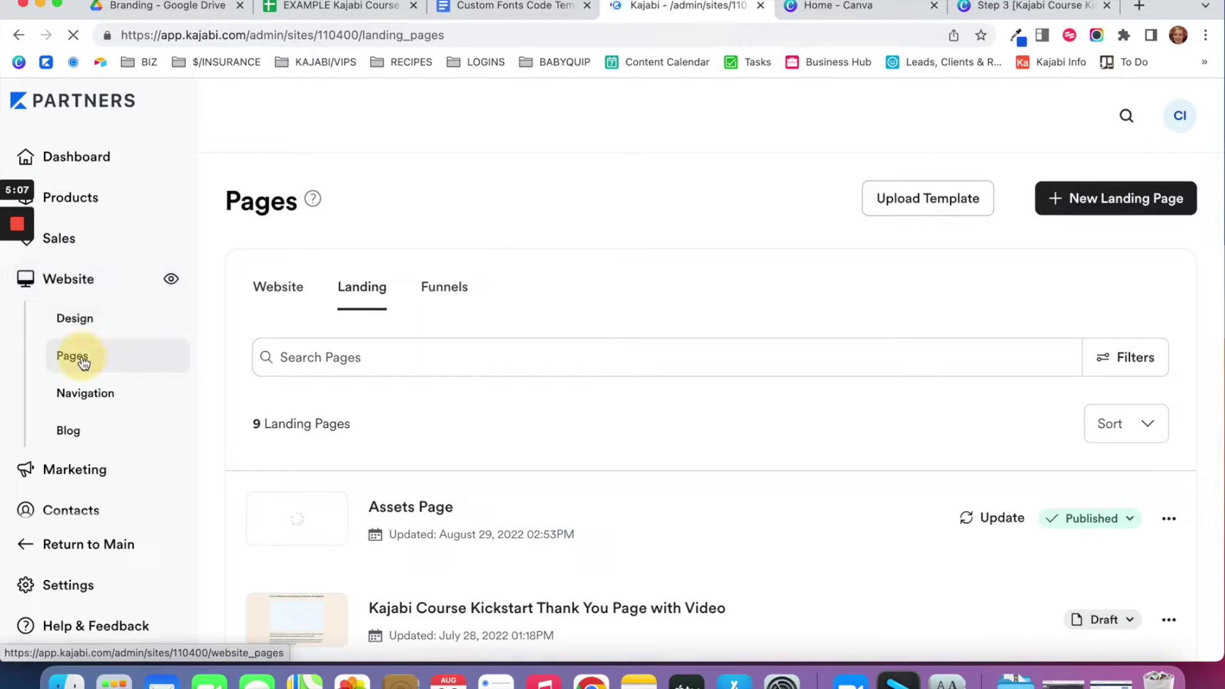
scroll(446, 222, "down", 2)
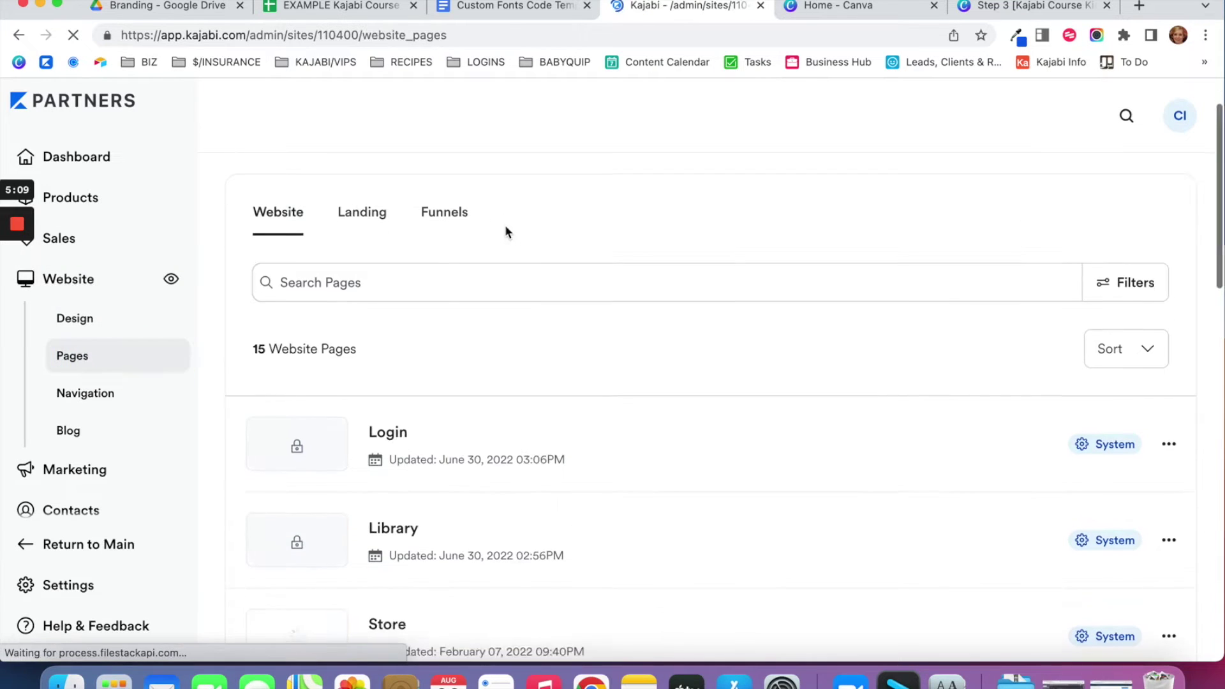
left_click(364, 216)
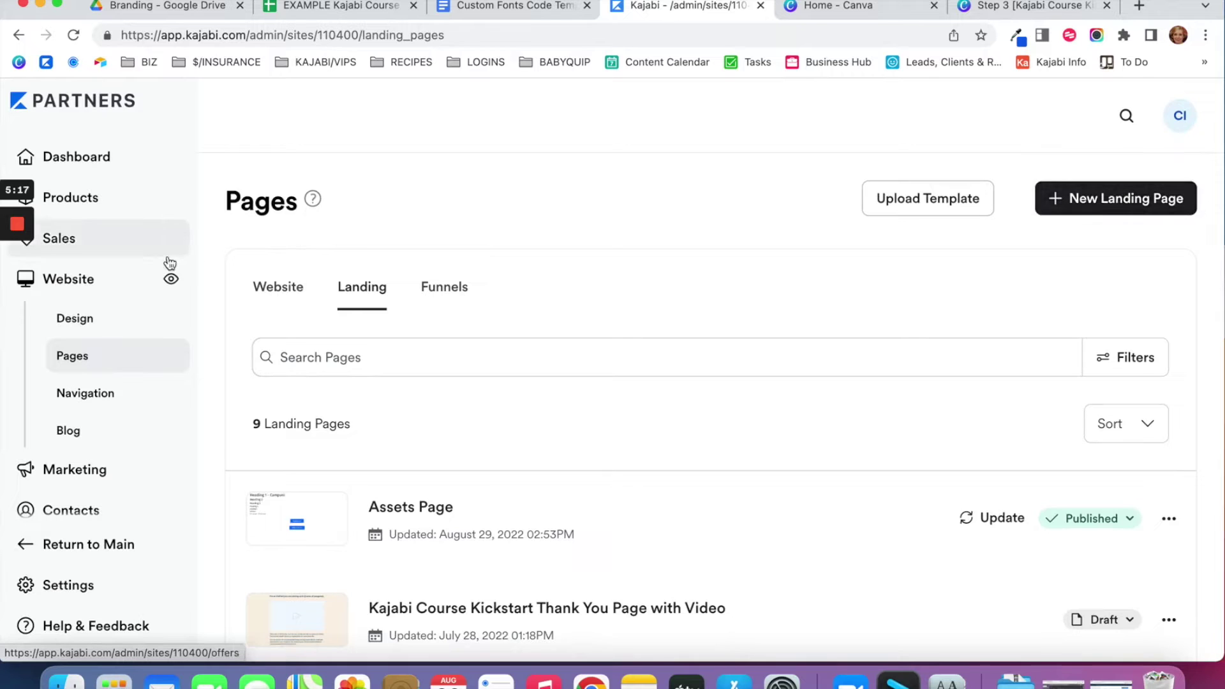
Create a new landing page from the Blank template with the title "Assets Page".
mouse_move(17, 255)
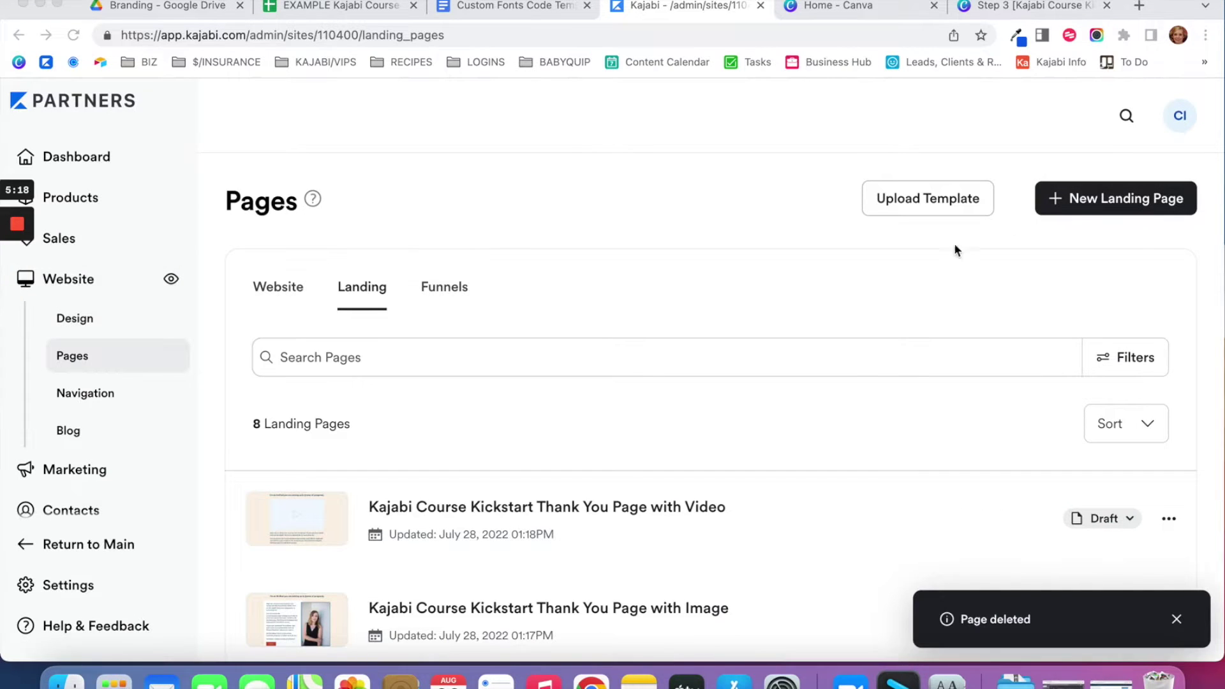
left_click(1115, 206)
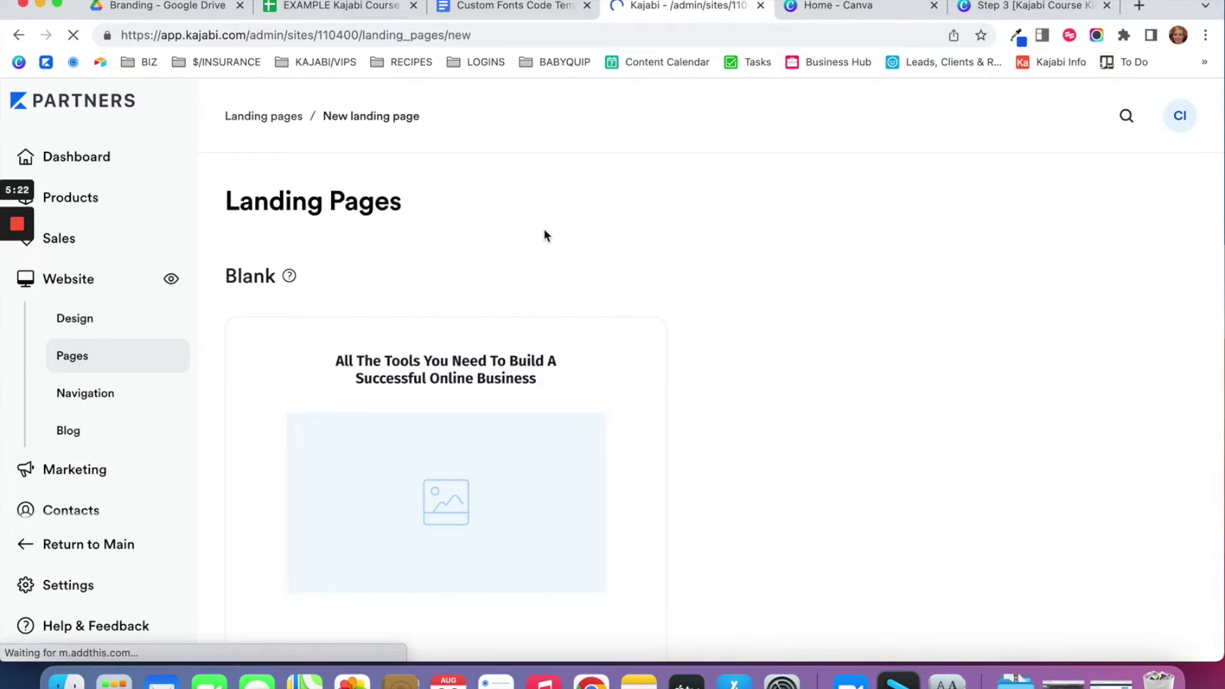
scroll(544, 233, "down", 2)
left_click(477, 354)
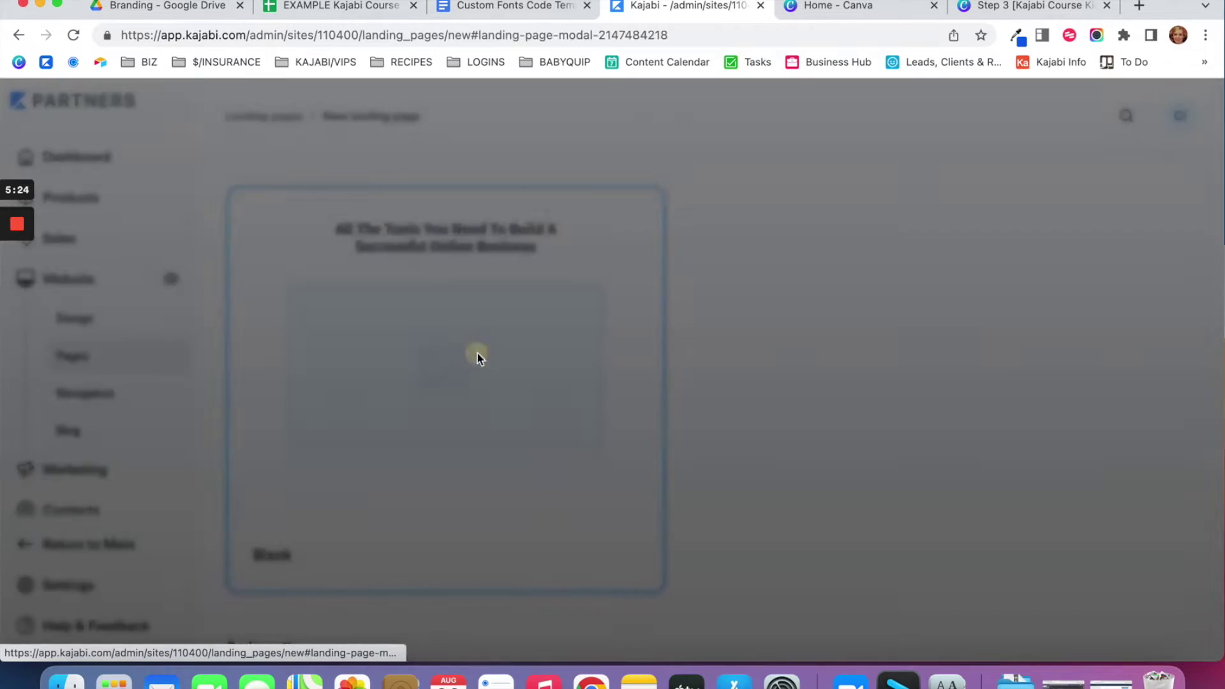
left_click(786, 318)
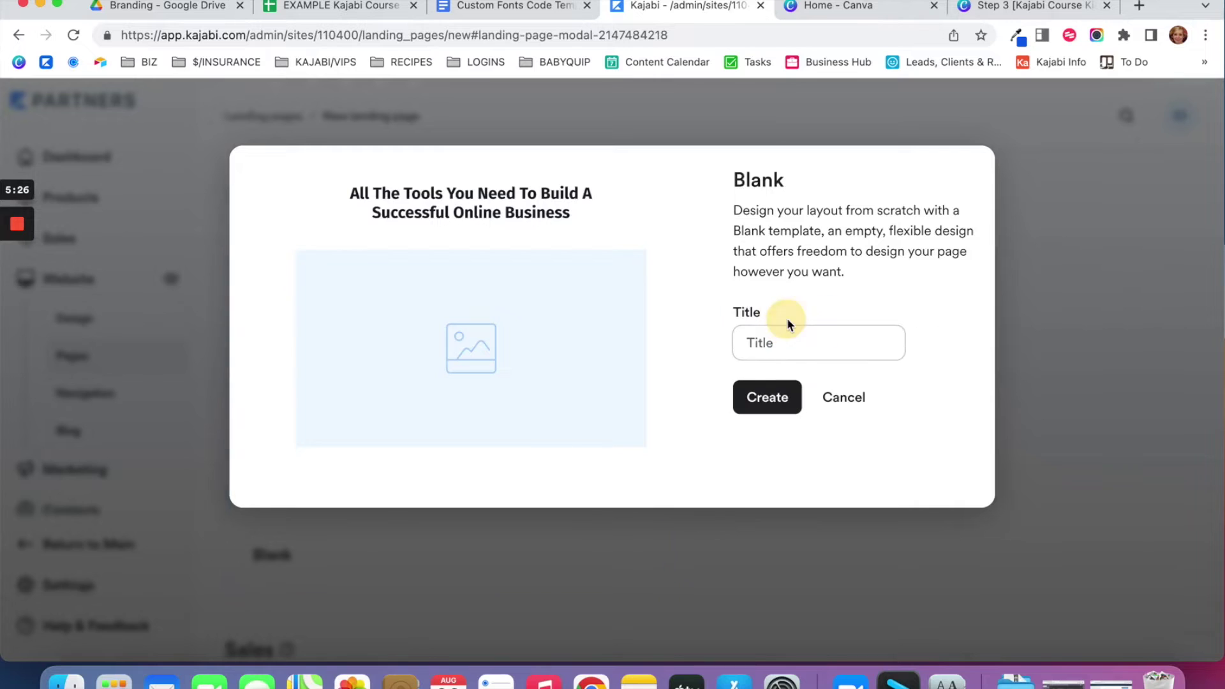
left_click(793, 338)
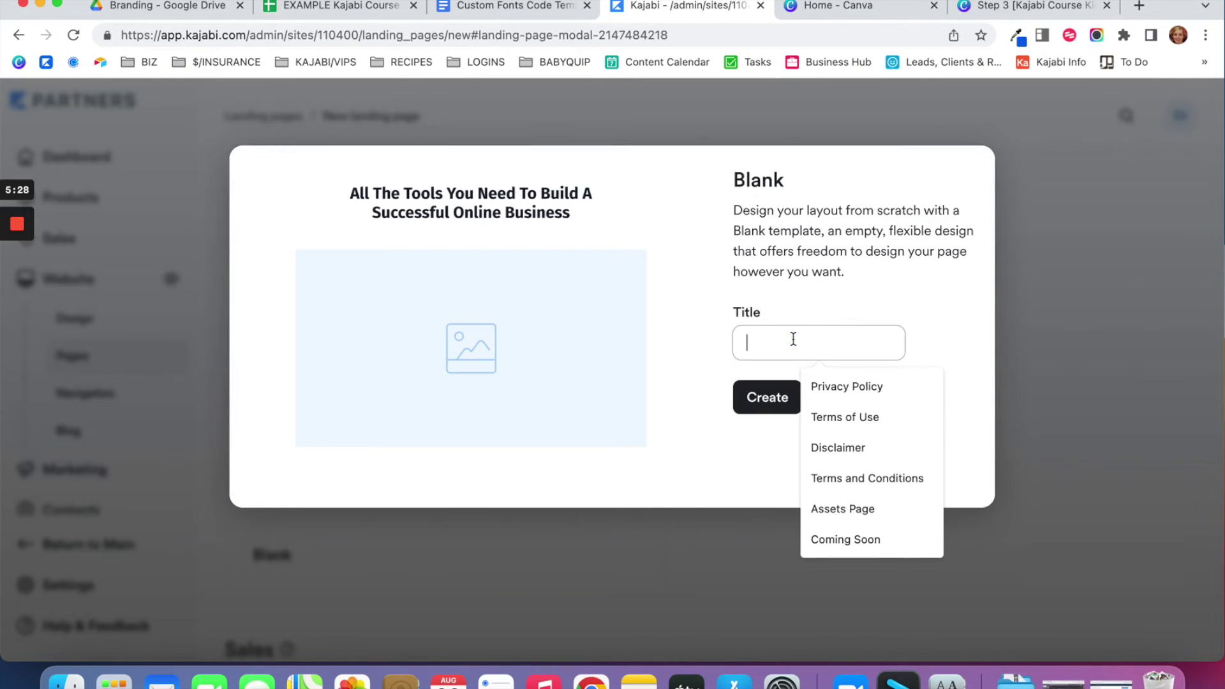
type("Assets Page")
left_click(779, 398)
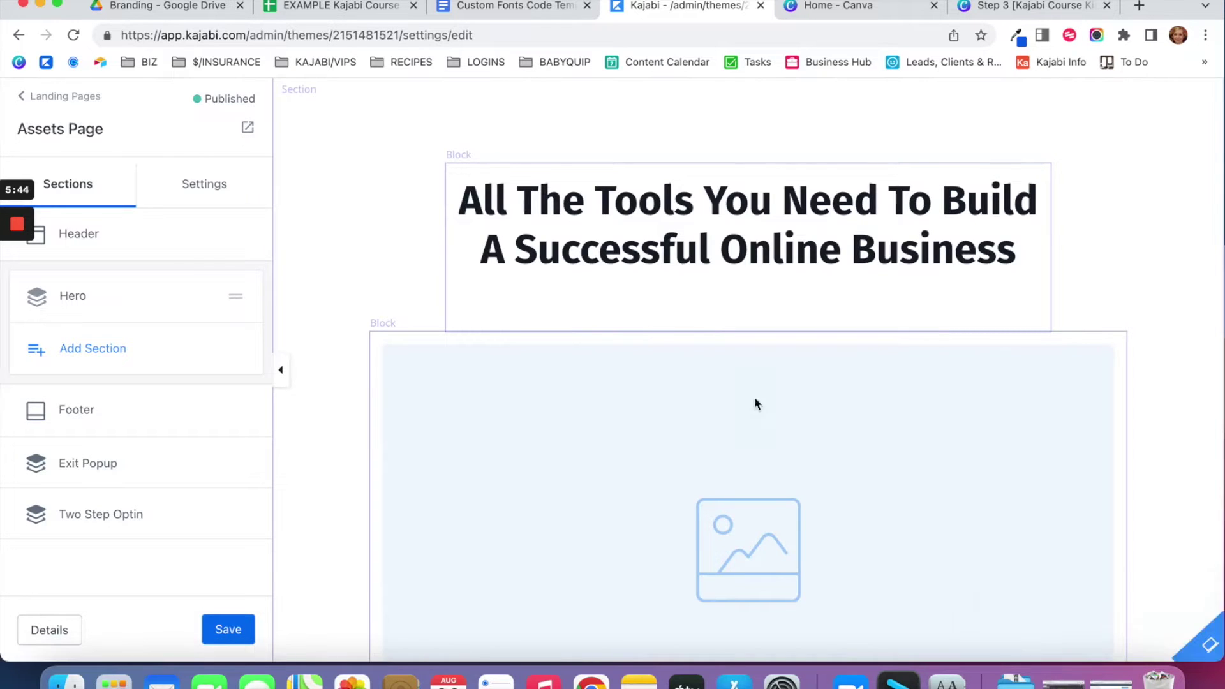
Set the Assets Page's visibility to Draft in its page details and save the change.
scroll(437, 273, "down", 3)
scroll(438, 273, "up", 3)
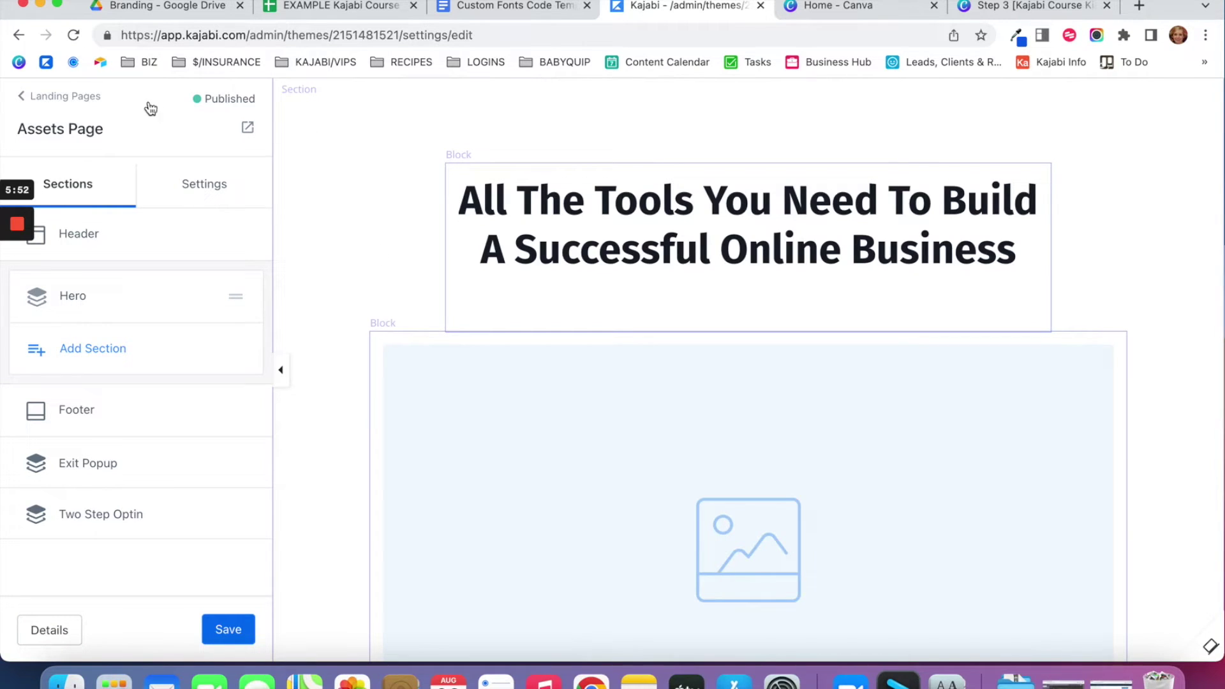
left_click(62, 635)
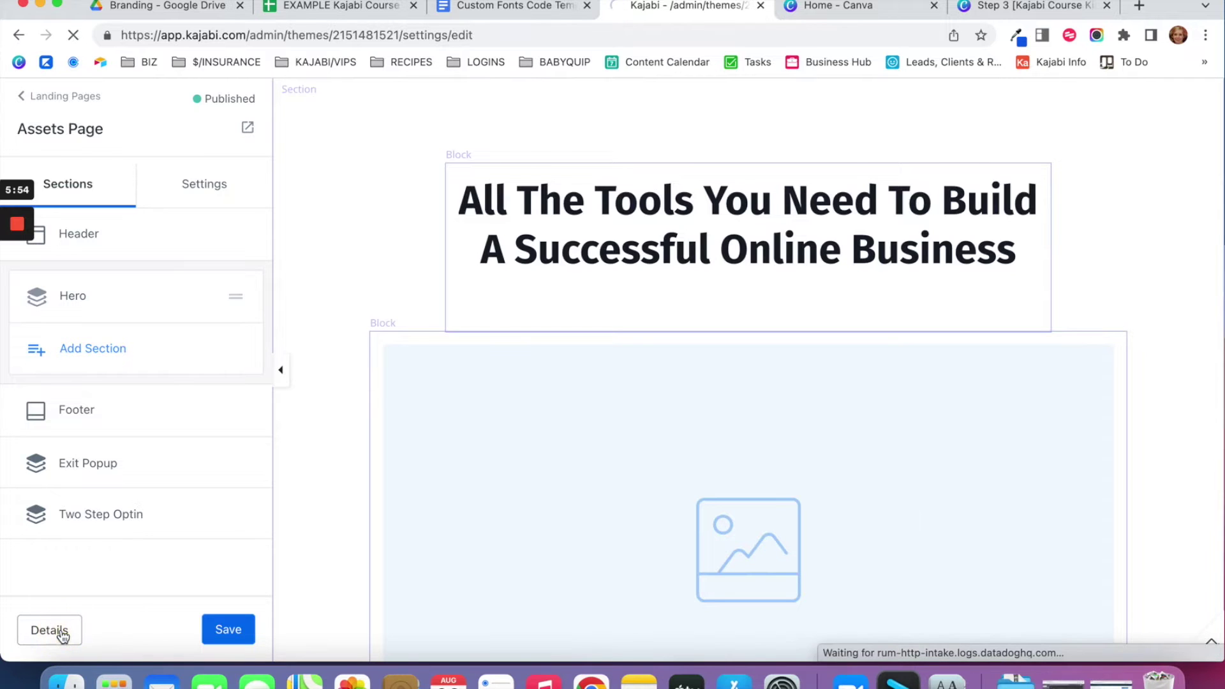
scroll(829, 371, "down", 2)
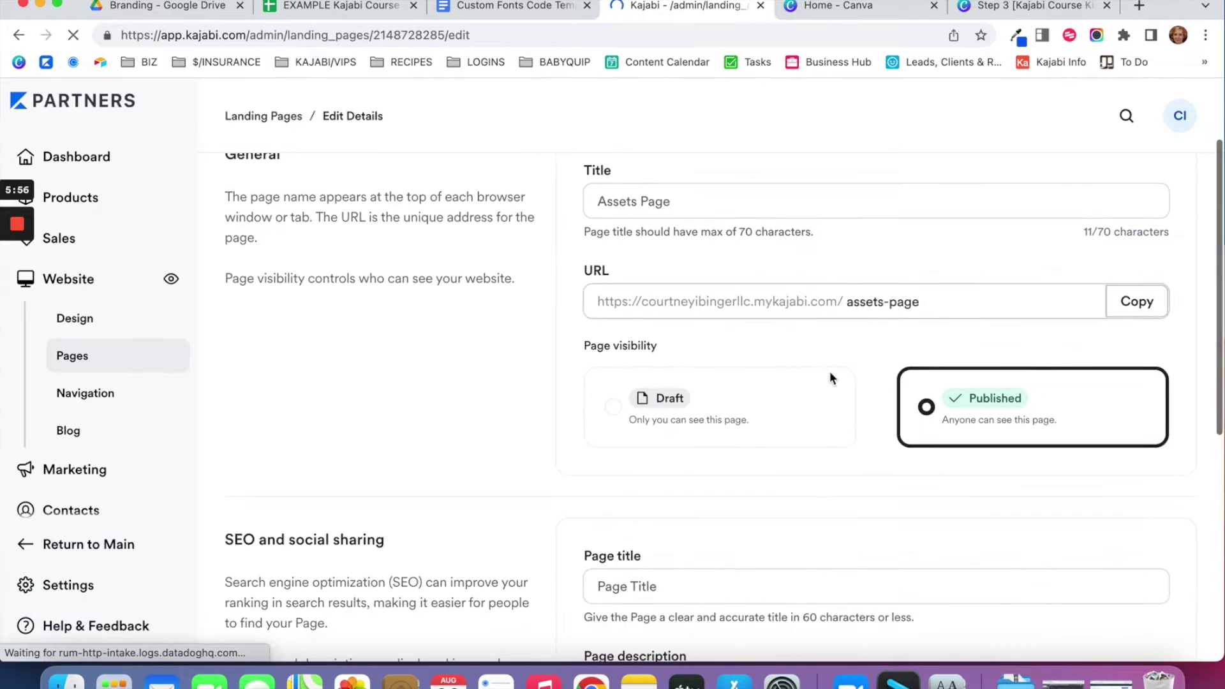
left_click(743, 418)
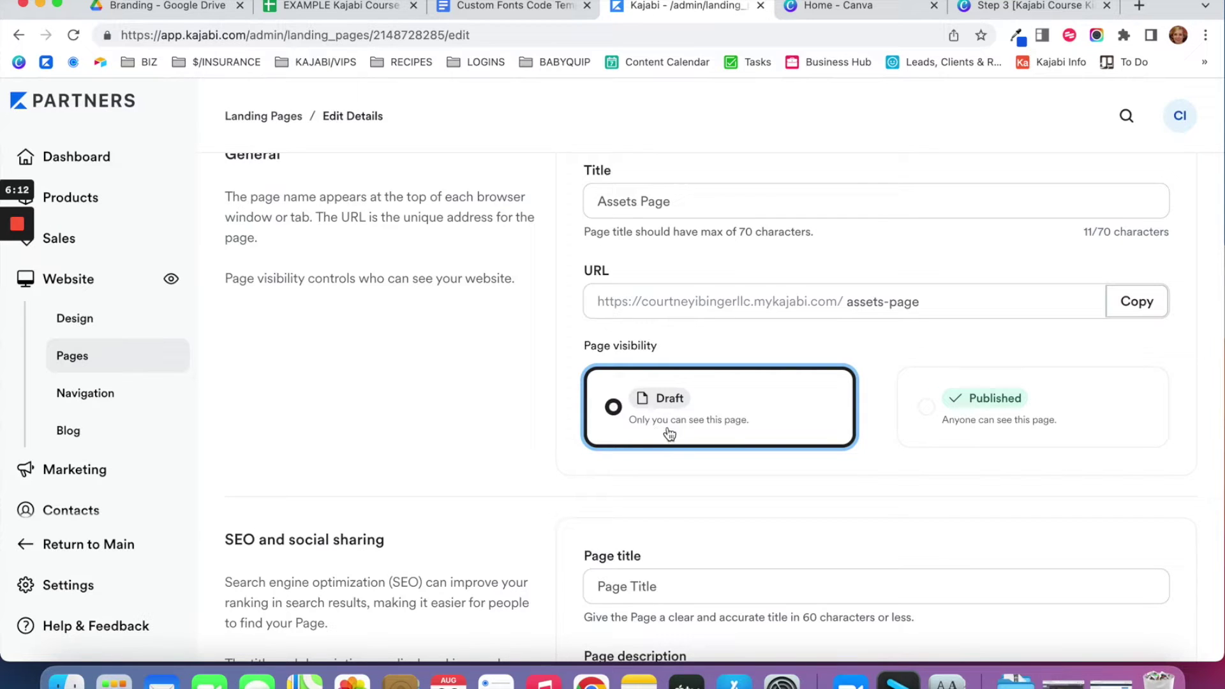
scroll(669, 433, "up", 3)
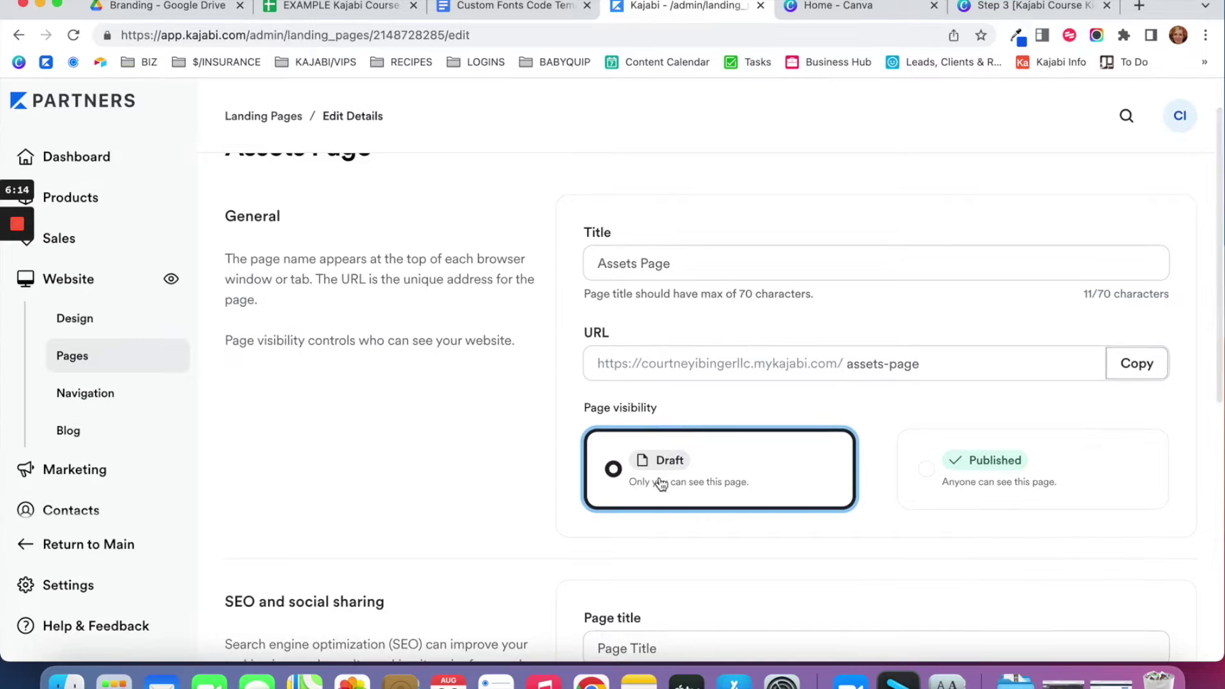
scroll(704, 231, "down", 14)
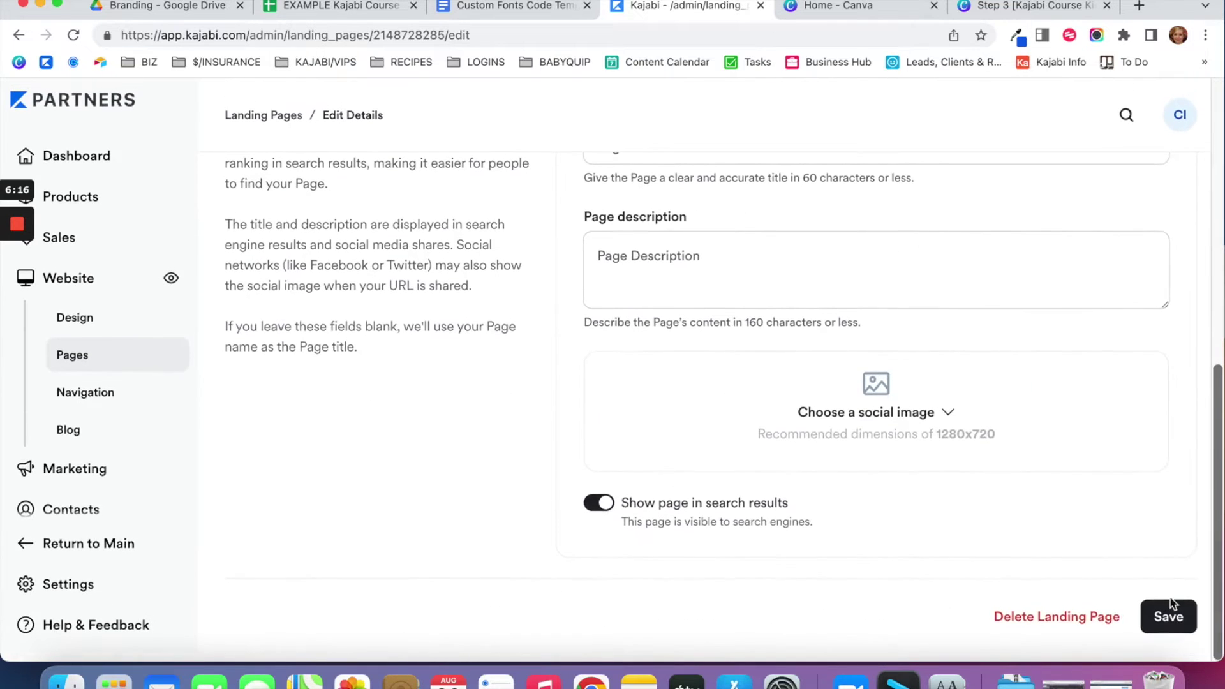
left_click(1170, 617)
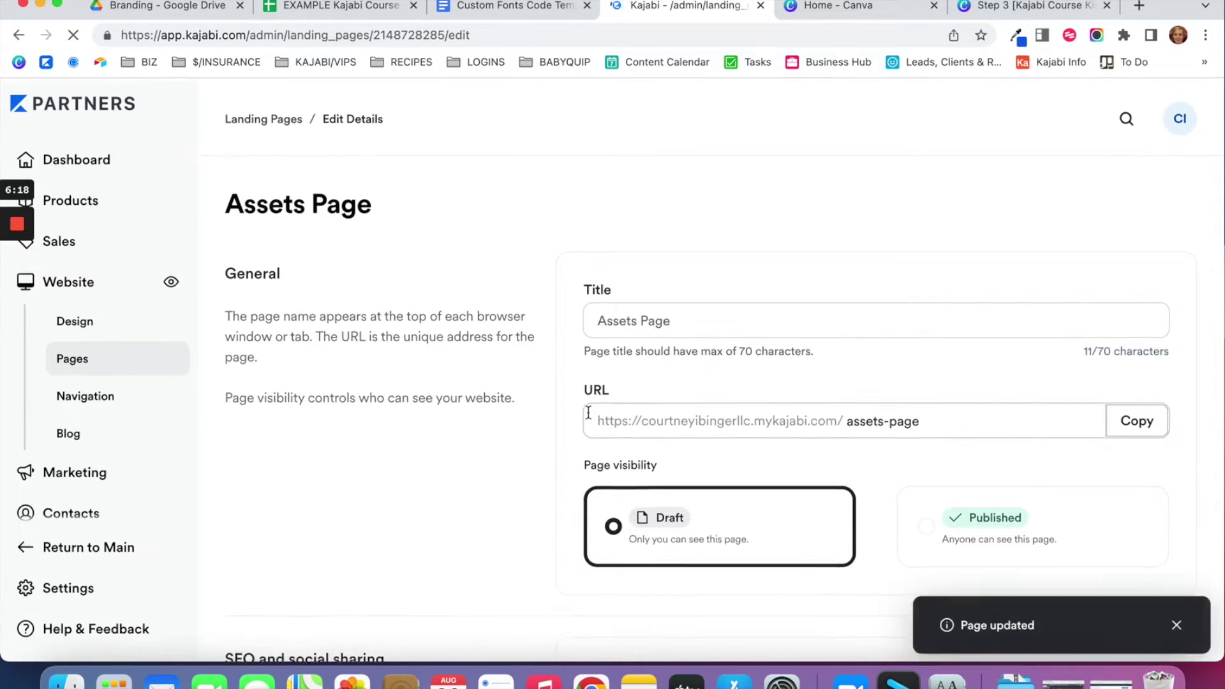
Return to the landing pages list and reopen the Assets Page in the page editor.
left_click(275, 121)
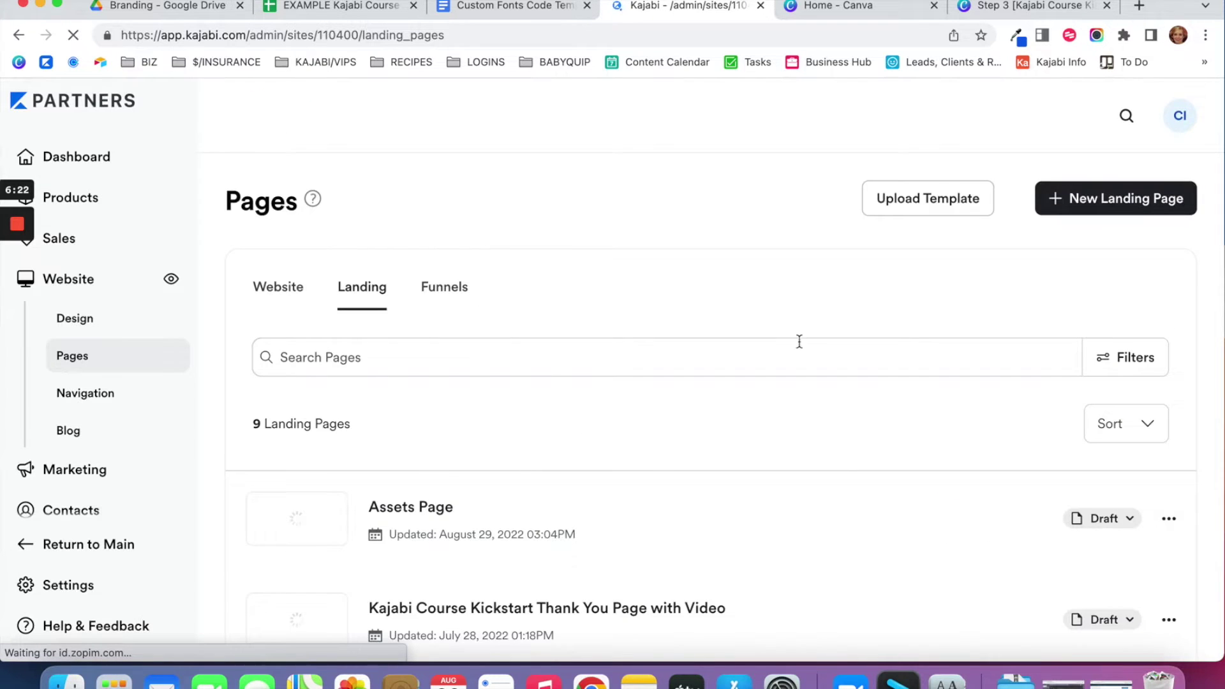
scroll(800, 343, "down", 2)
left_click(1043, 474)
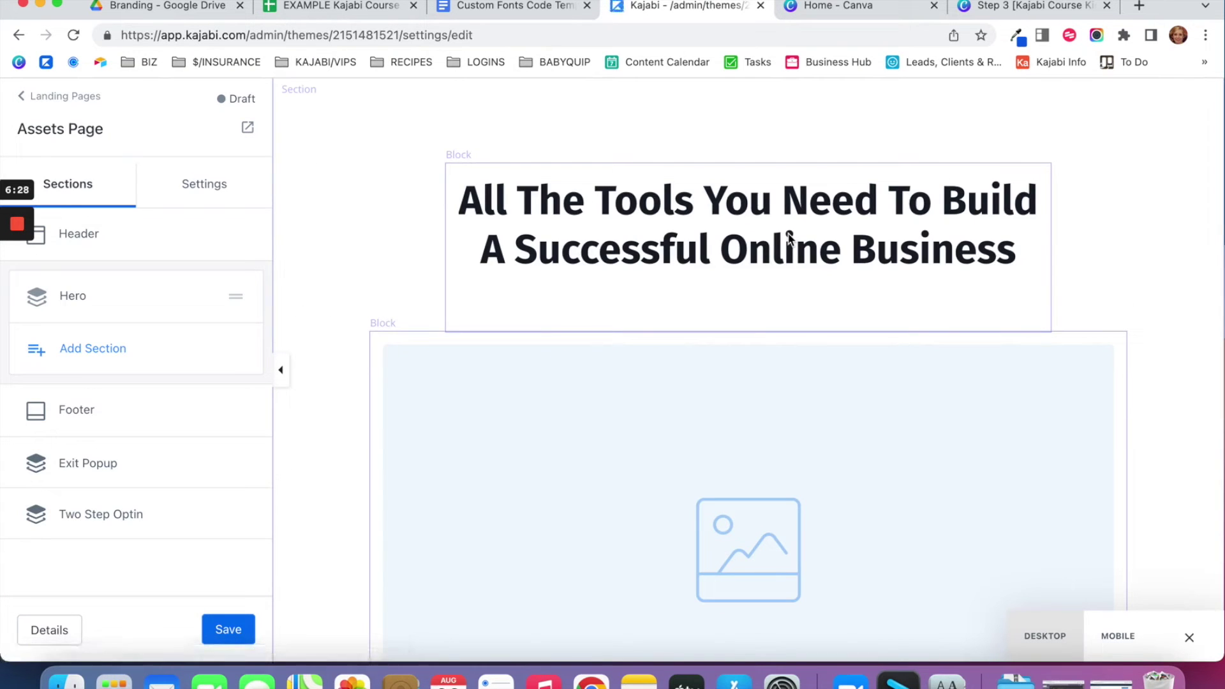
scroll(513, 254, "down", 1)
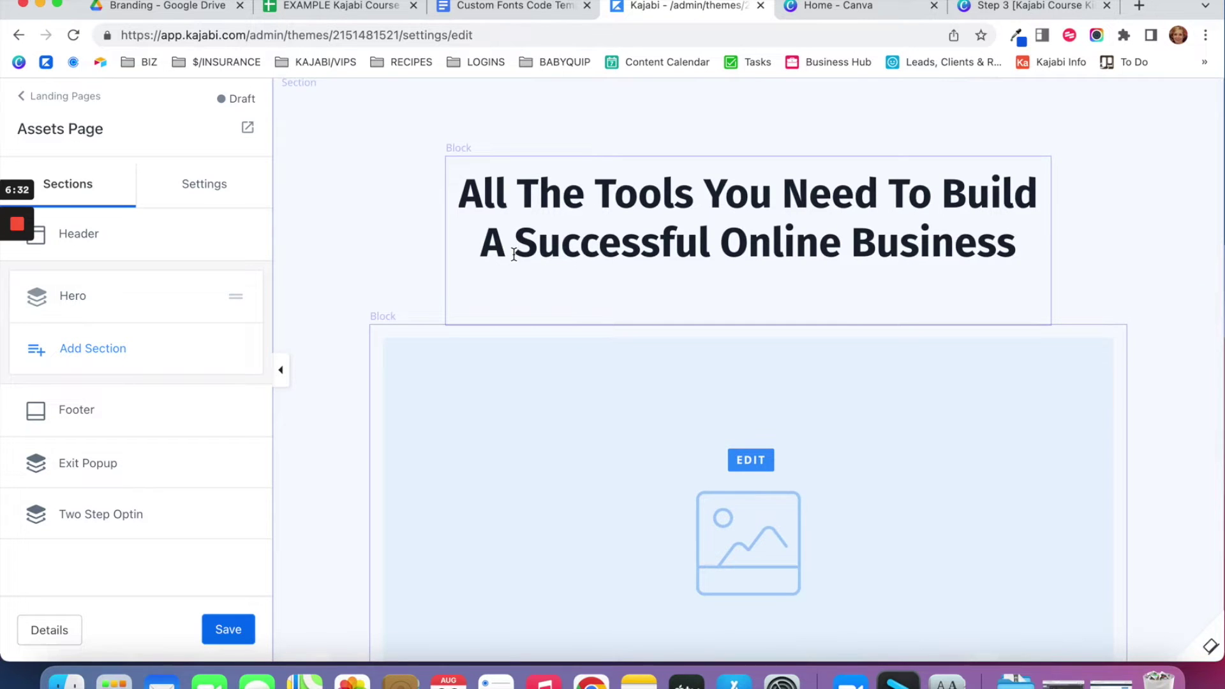
scroll(607, 195, "up", 1)
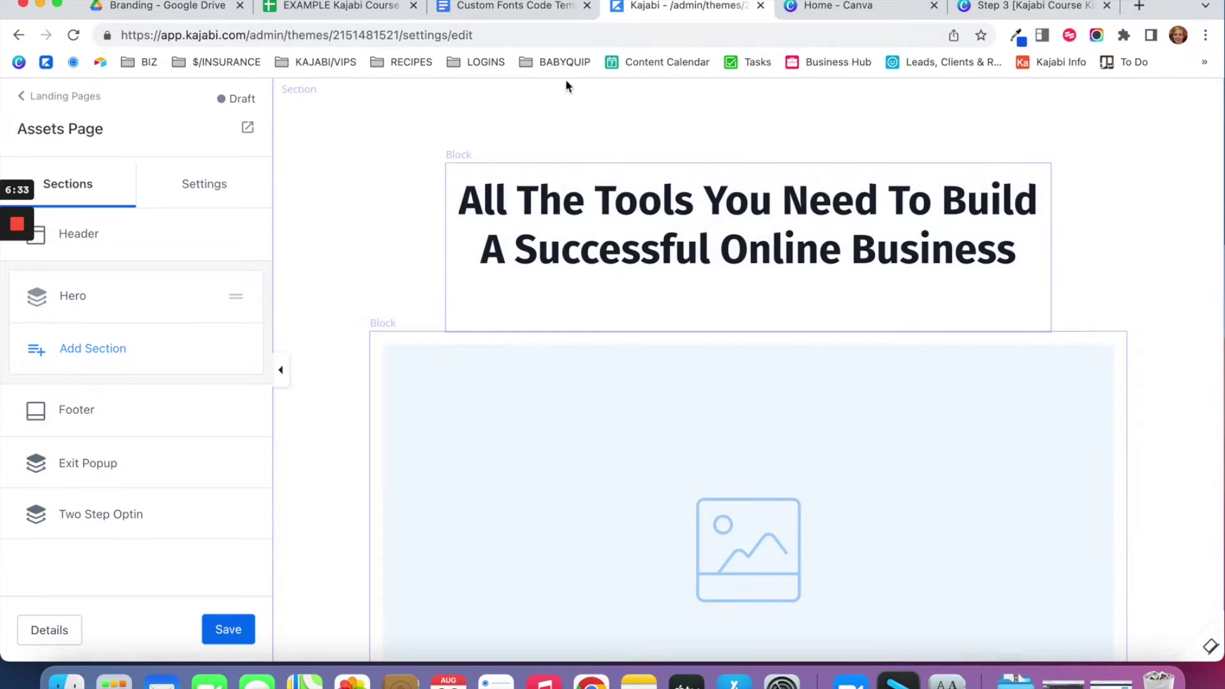
Replace the hero text block's headline with "Heading 1" and add "Heading 2" on its own line.
left_click(556, 200)
scroll(212, 493, "down", 6)
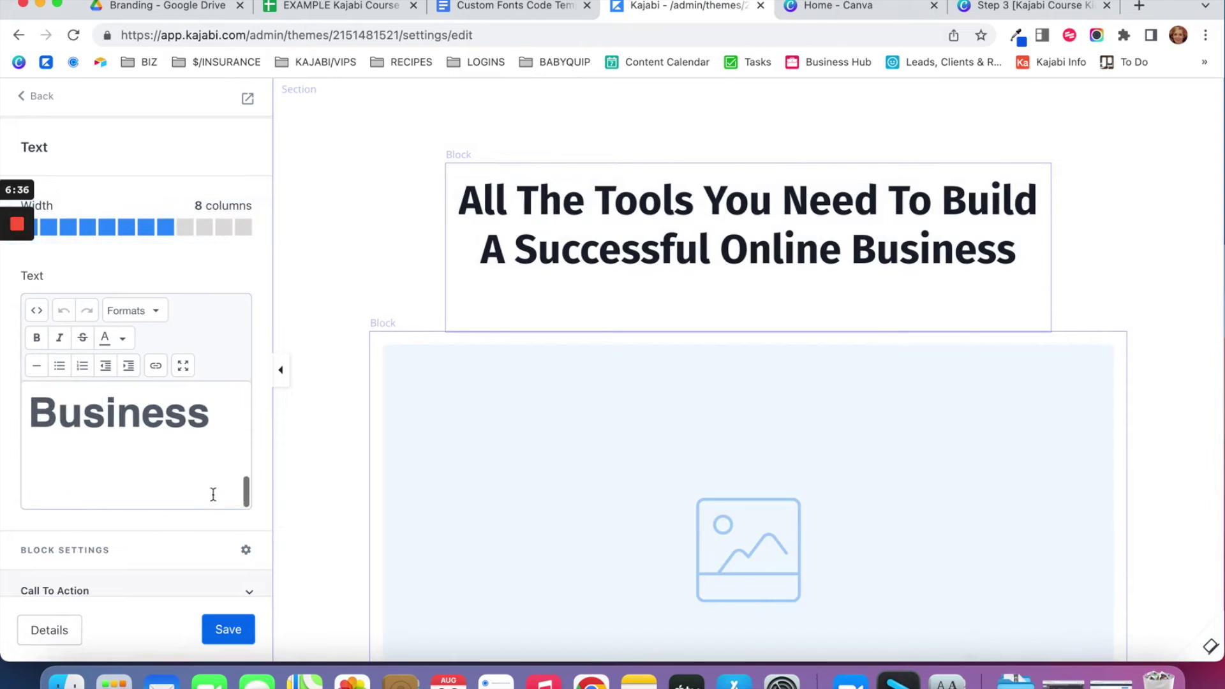
left_click_drag(219, 404, 41, 338)
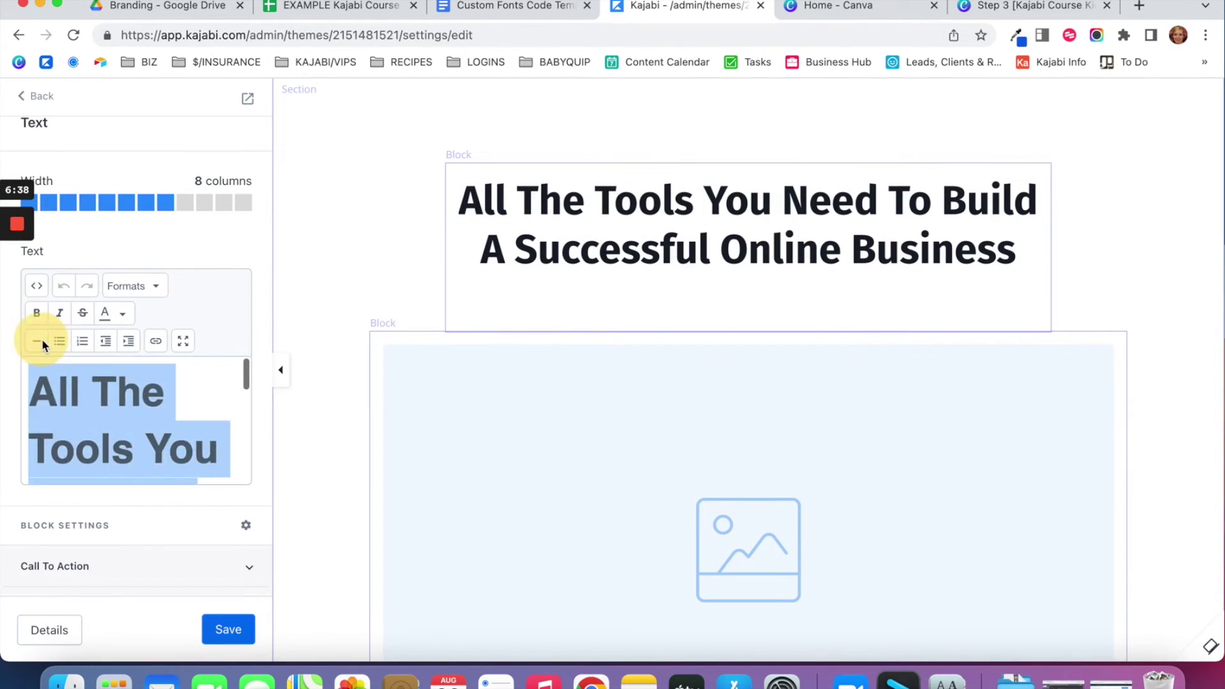
key("BackSpace")
type("Heading ")
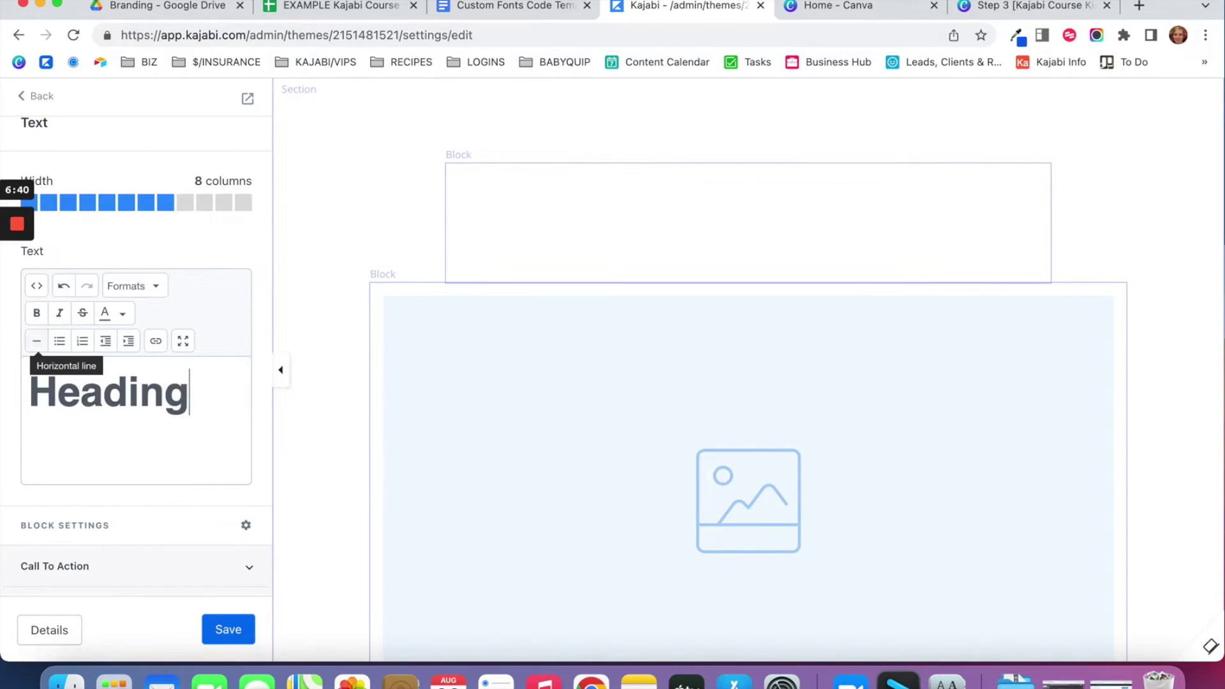
type("1 Heading 2")
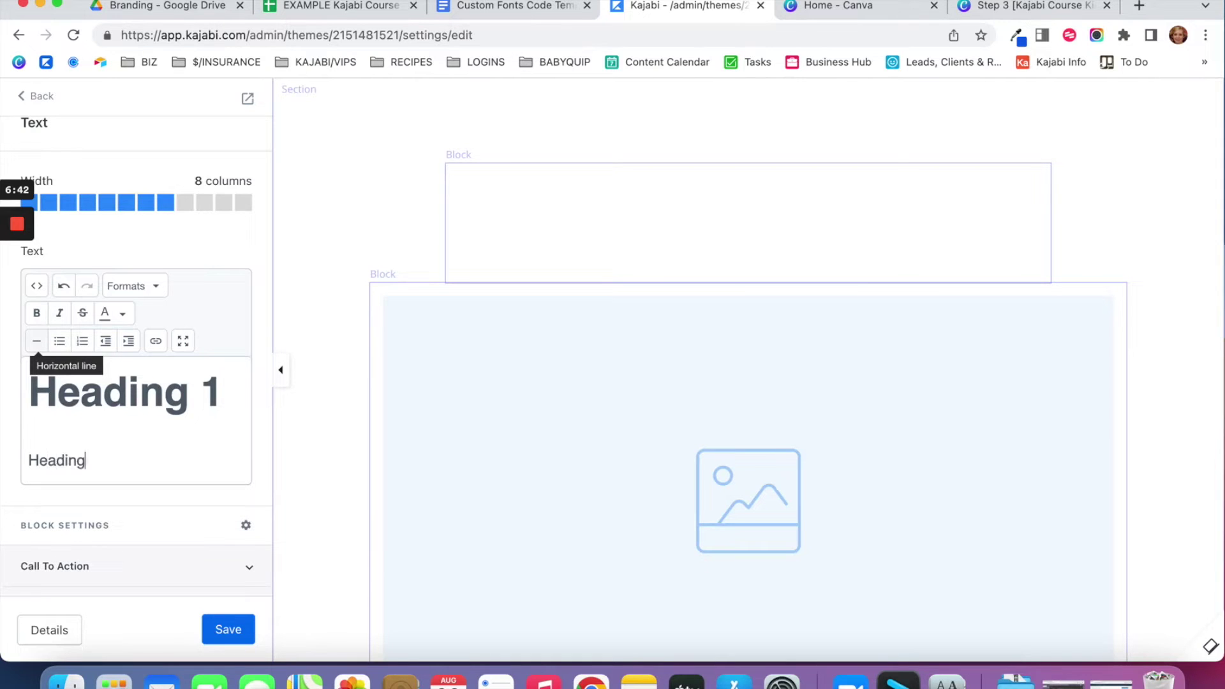
Add the lines "Heading 3", "Heading 4", "Heading 5", "Heading 6" and "Paragraph Text" to the hero text block.
key("Return")
type("Heading 3")
key("Return")
type("Heading 4")
key("Return")
type("Heading 5")
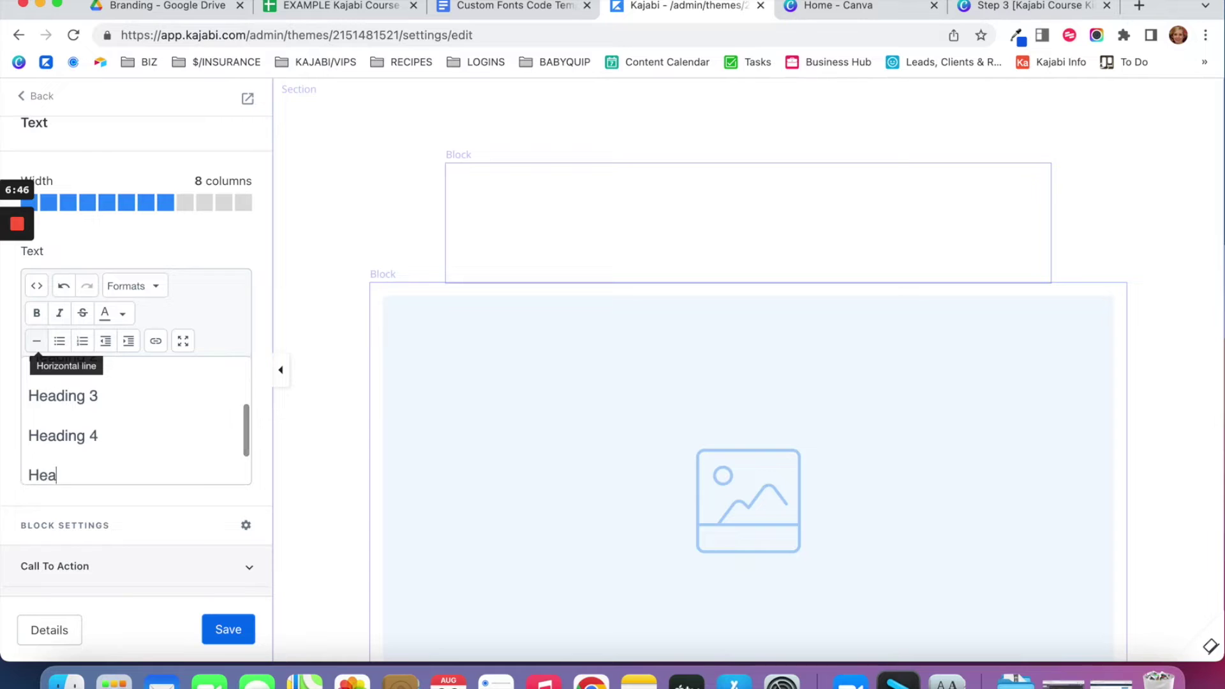
key("Return")
type("Heading 6")
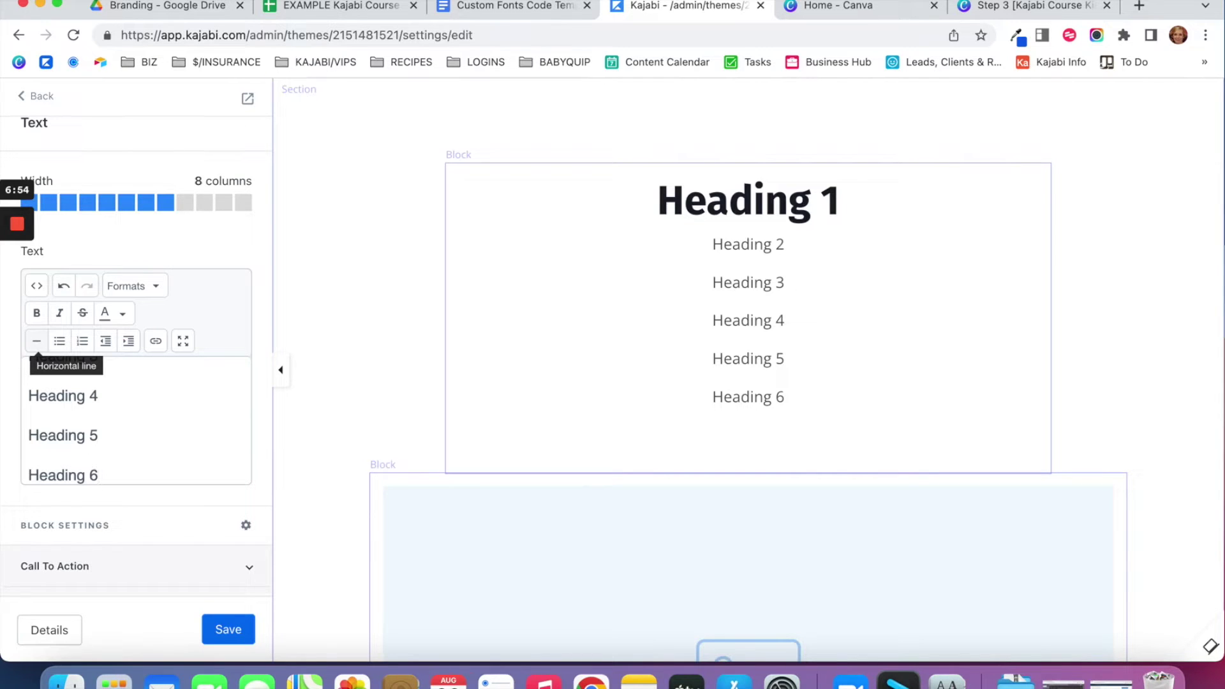
key("Return")
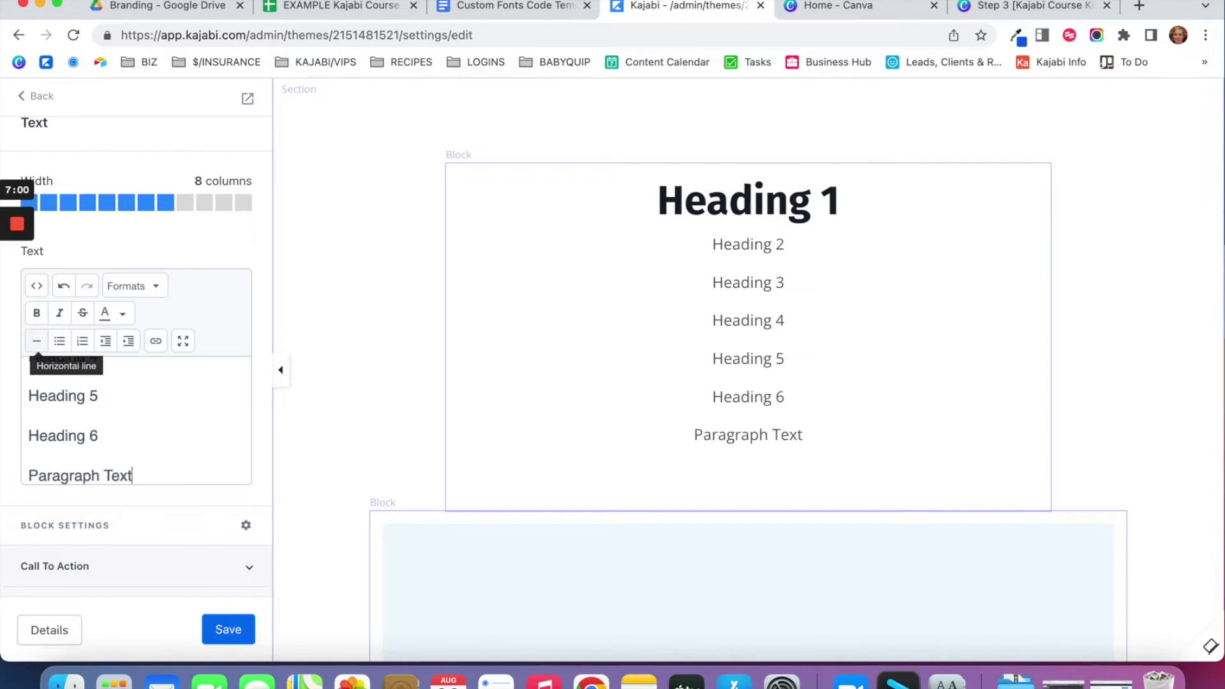
Keep the first line's heading format and apply the Heading 2 format to the "Heading 2" line.
scroll(77, 396, "up", 5)
left_click_drag(223, 392, 25, 391)
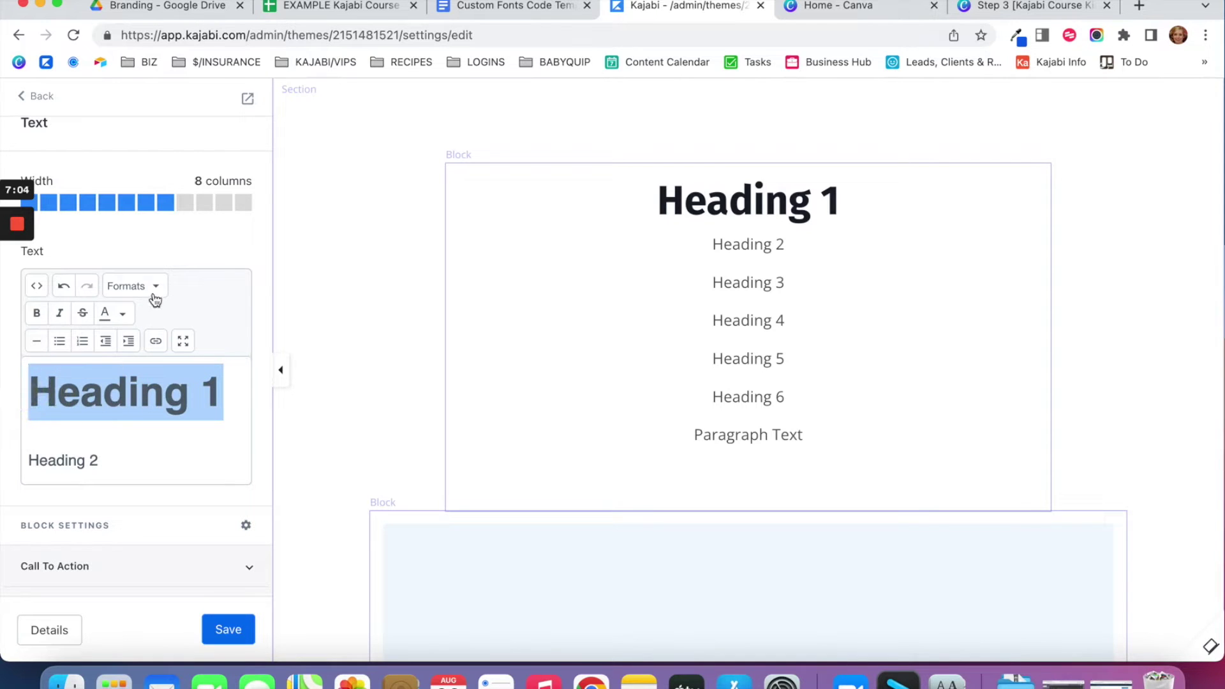
left_click(159, 285)
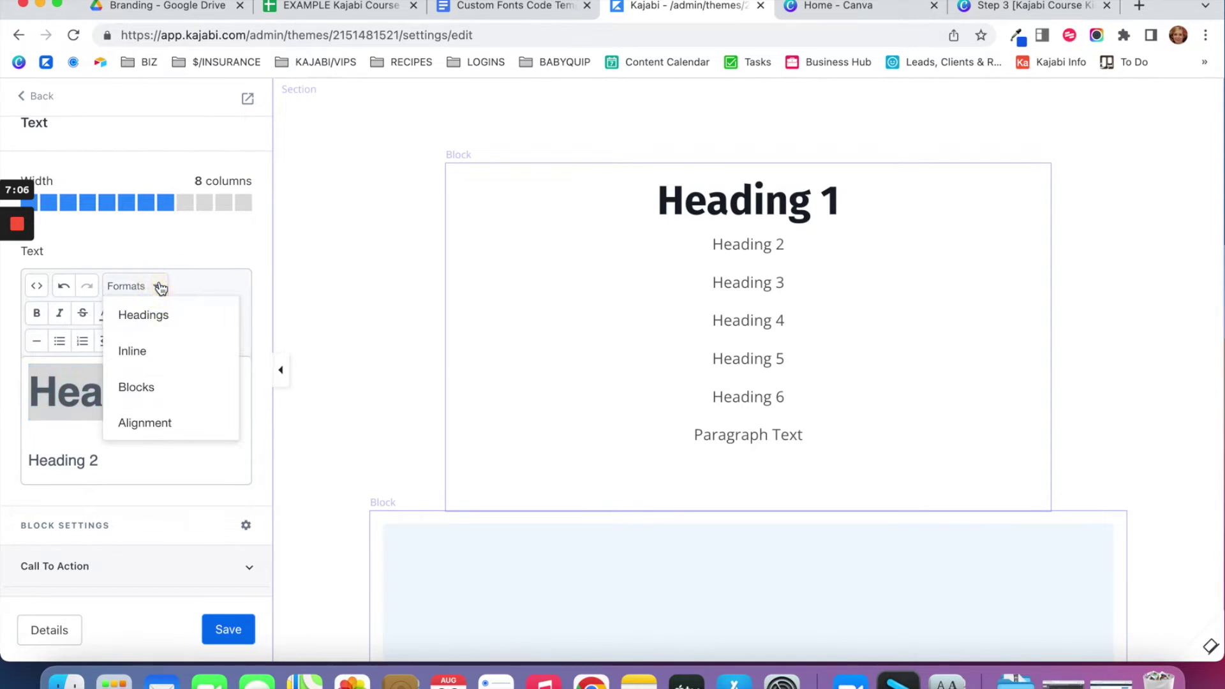
mouse_move(183, 327)
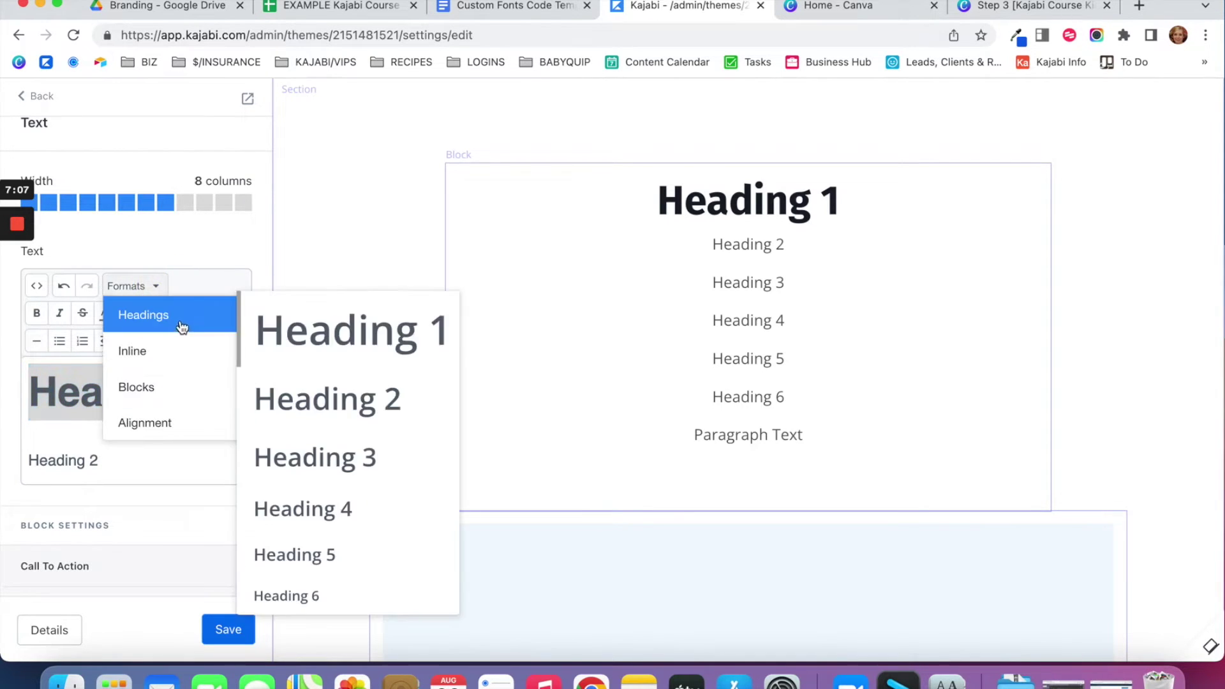
left_click(69, 391)
scroll(96, 408, "down", 1)
left_click_drag(102, 423, 26, 425)
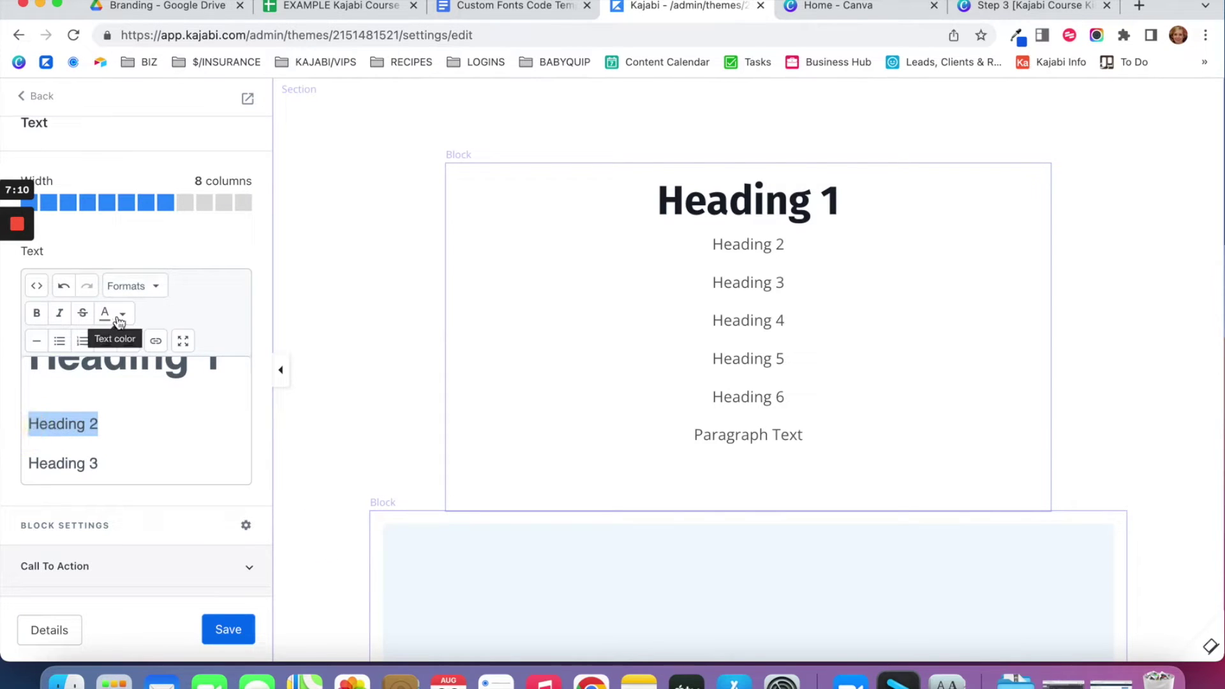
left_click(156, 287)
mouse_move(164, 316)
left_click(355, 400)
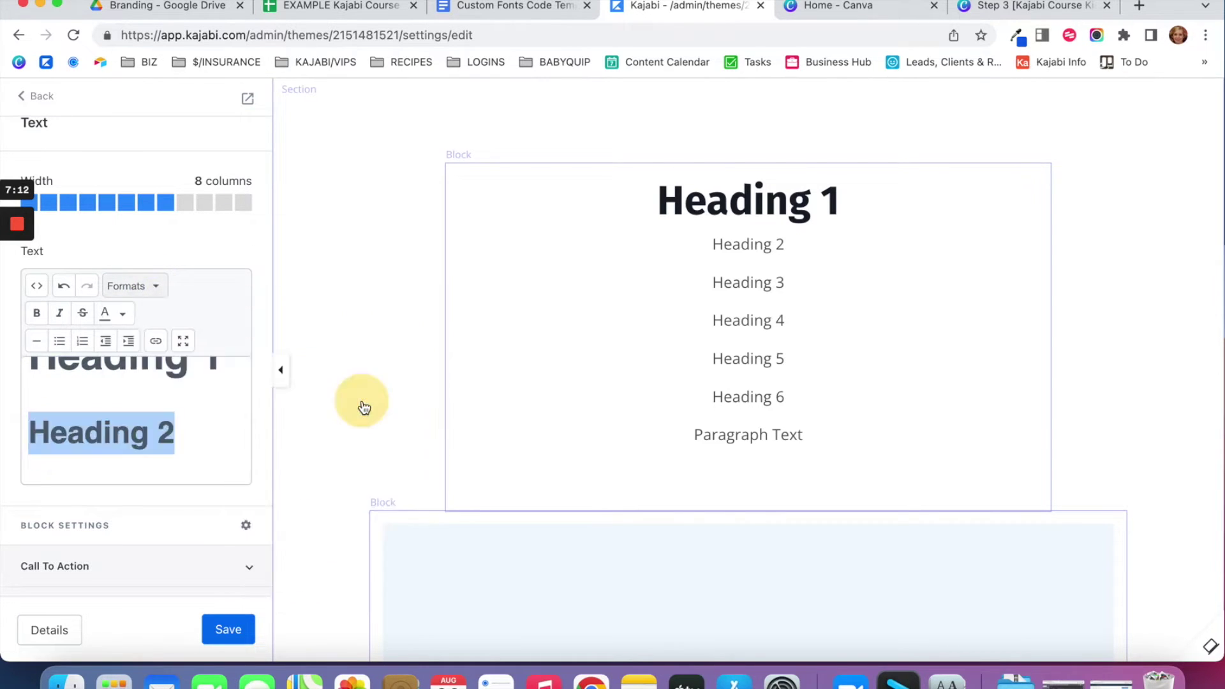
Apply the Heading 3 format to the "Heading 3" line of the hero text.
scroll(156, 404, "down", 3)
left_click(115, 385)
scroll(111, 399, "up", 1)
left_click_drag(109, 408, 17, 415)
left_click(145, 290)
mouse_move(143, 314)
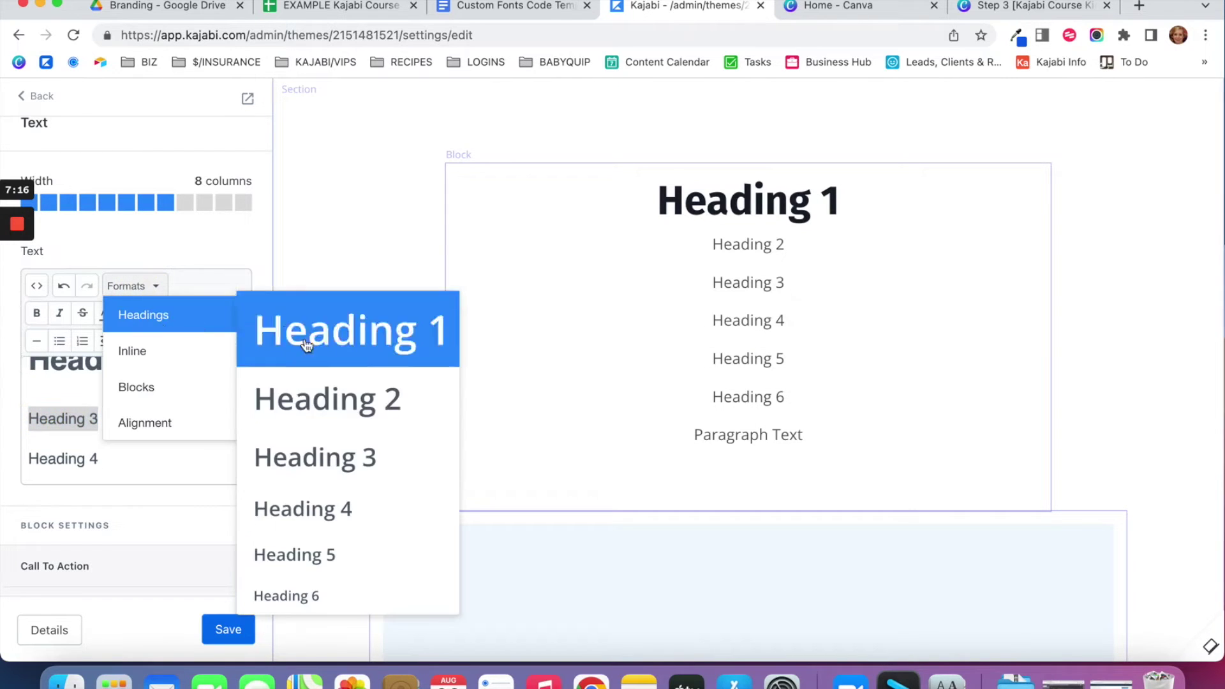
left_click(319, 457)
Apply the Heading 4 format to the "Heading 4" line of the hero text.
scroll(108, 428, "down", 1)
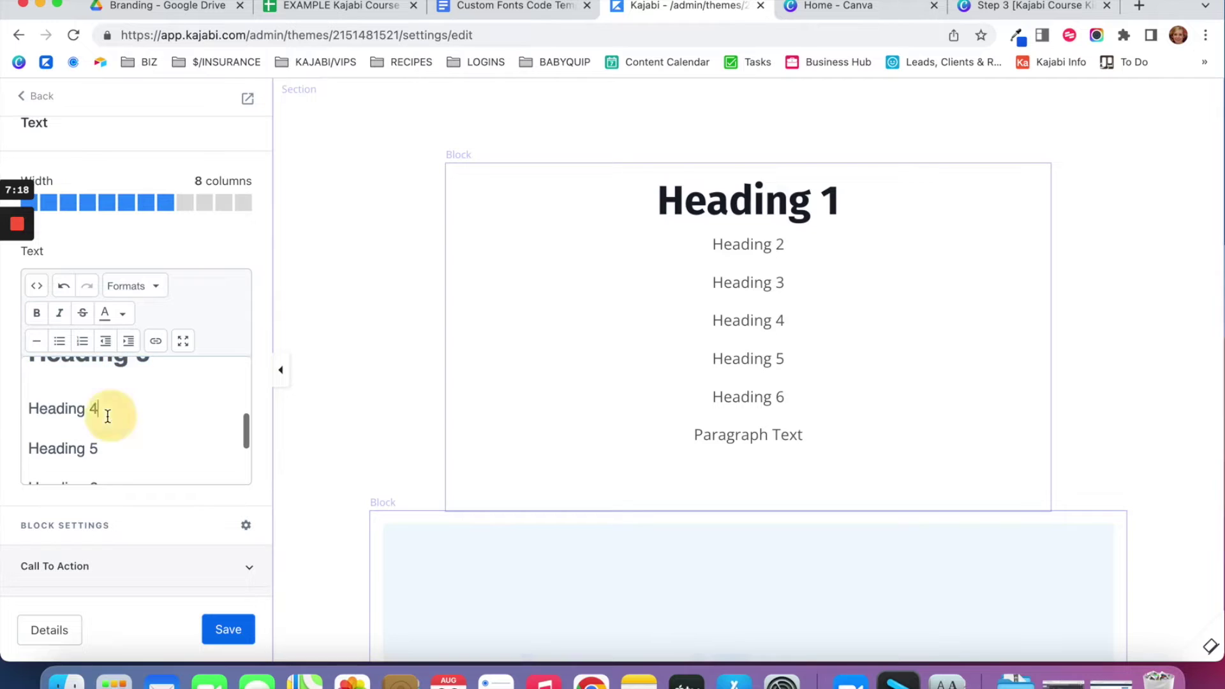
left_click_drag(109, 414, 32, 411)
left_click(136, 286)
mouse_move(162, 312)
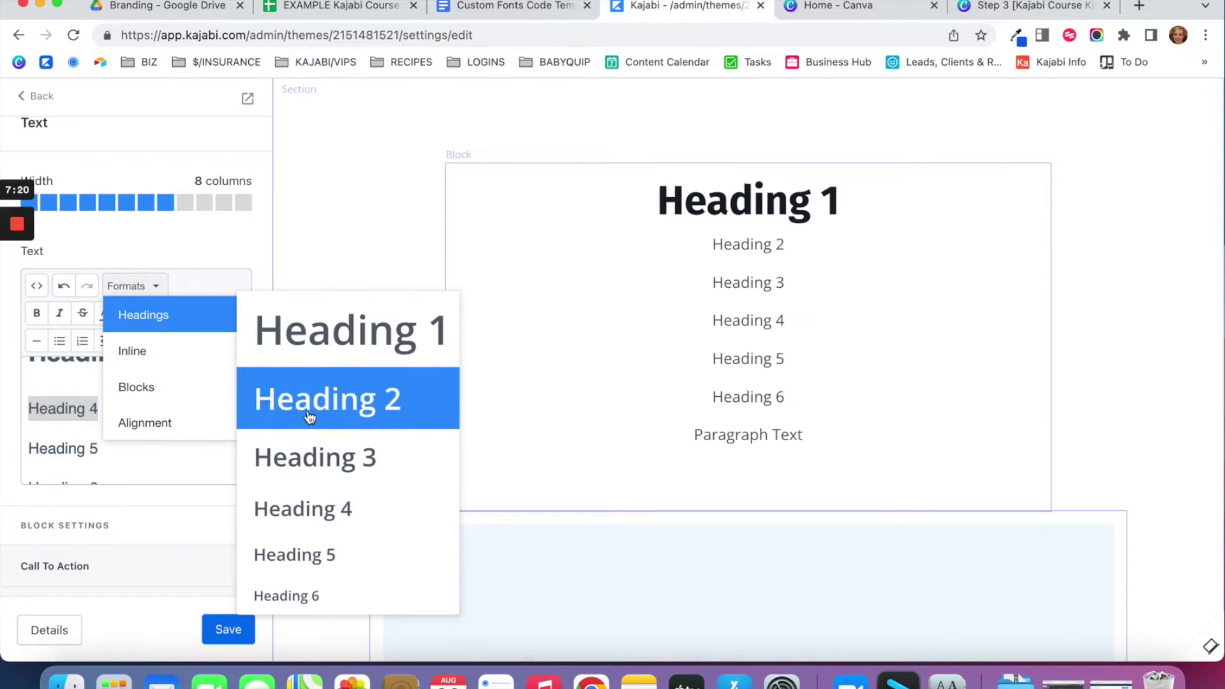
left_click(319, 507)
Apply the Heading 5 format to the "Heading 5" line of the hero text.
scroll(111, 430, "down", 1)
left_click_drag(101, 421, 32, 420)
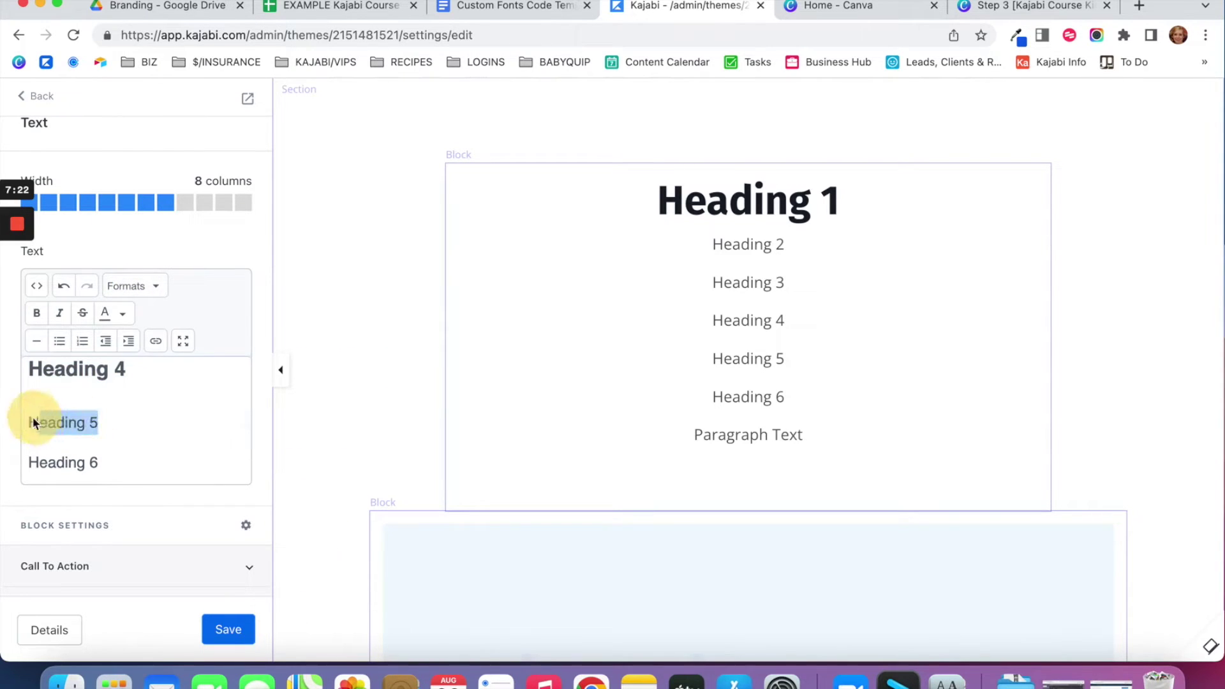
left_click(151, 286)
mouse_move(203, 328)
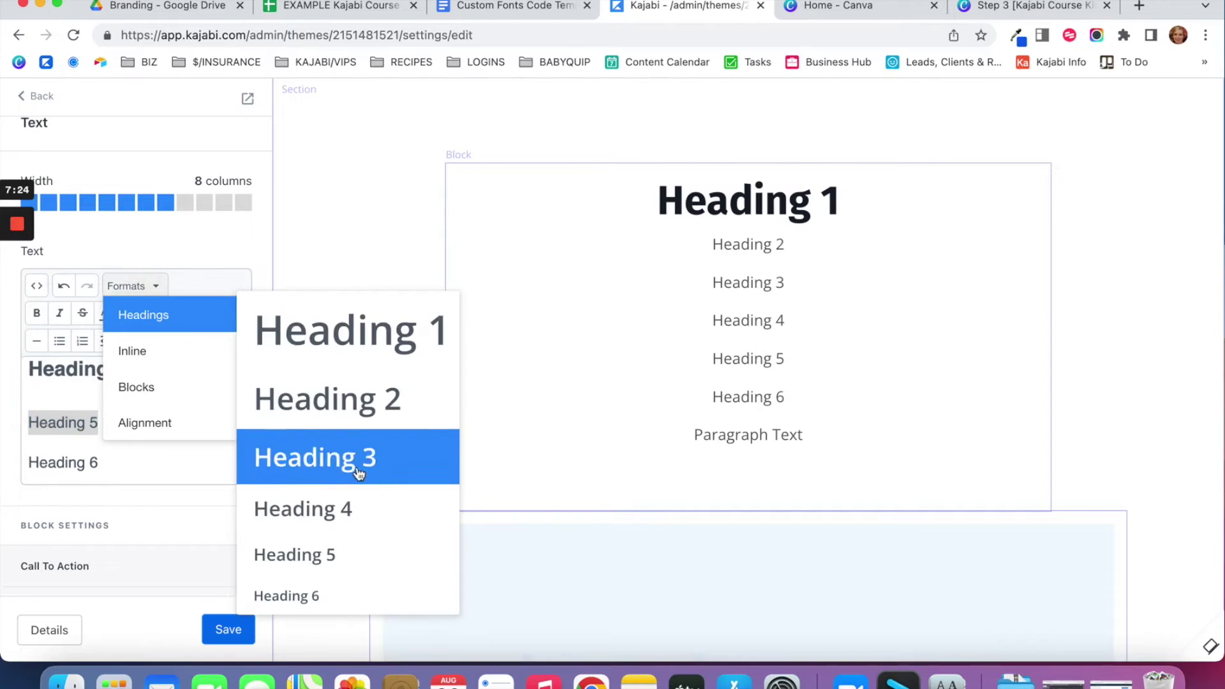
left_click(350, 553)
Apply the Heading 6 format to the "Heading 6" line of the hero text.
scroll(116, 438, "down", 1)
left_click_drag(114, 439, 28, 437)
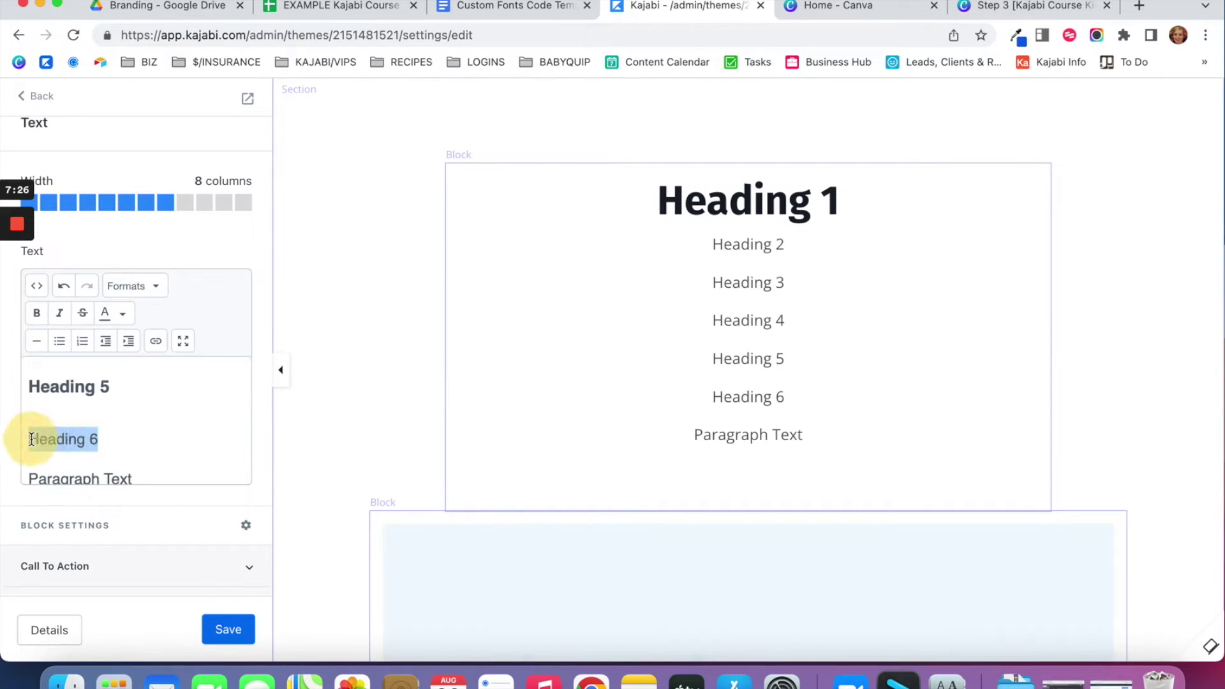
left_click(152, 285)
mouse_move(191, 315)
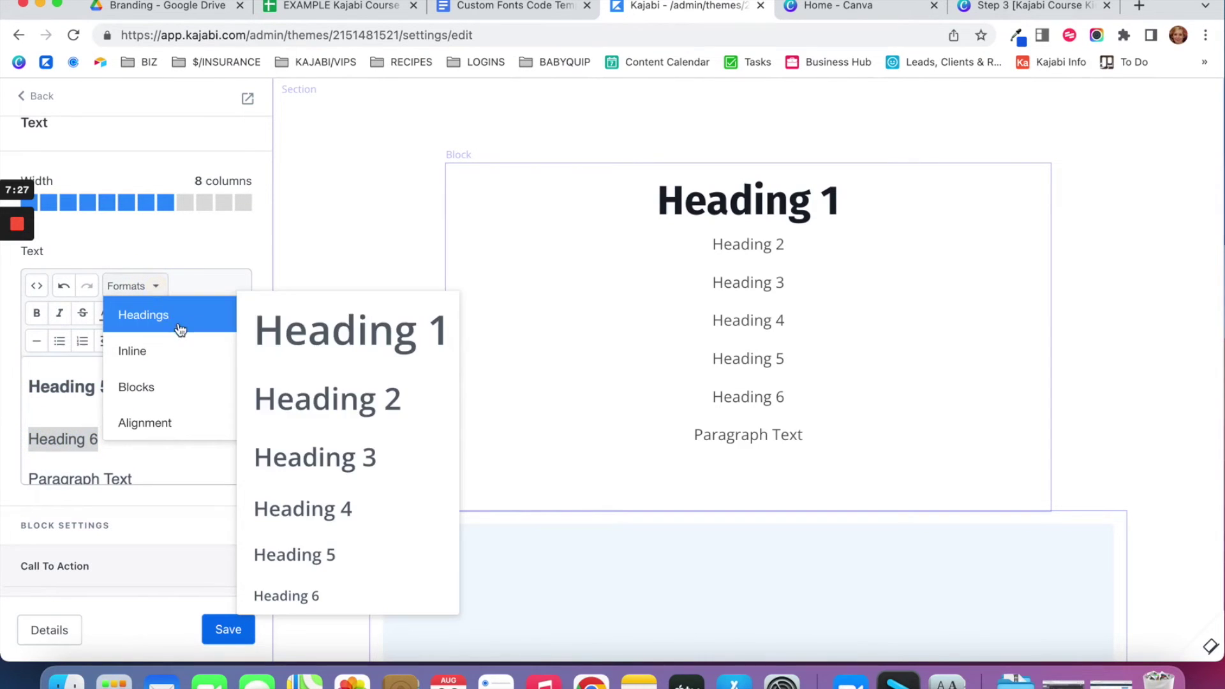
left_click(341, 593)
Leave the "Paragraph Text" line in its default format and save the Assets Page.
scroll(143, 432, "down", 1)
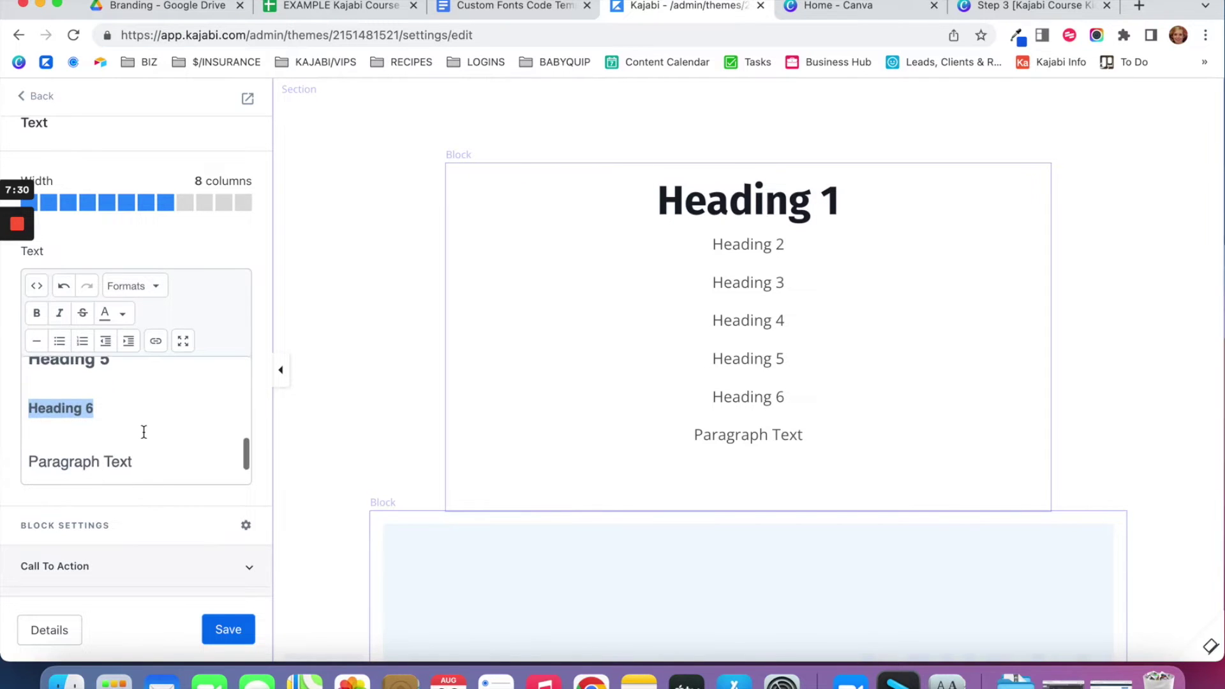
scroll(144, 432, "down", 2)
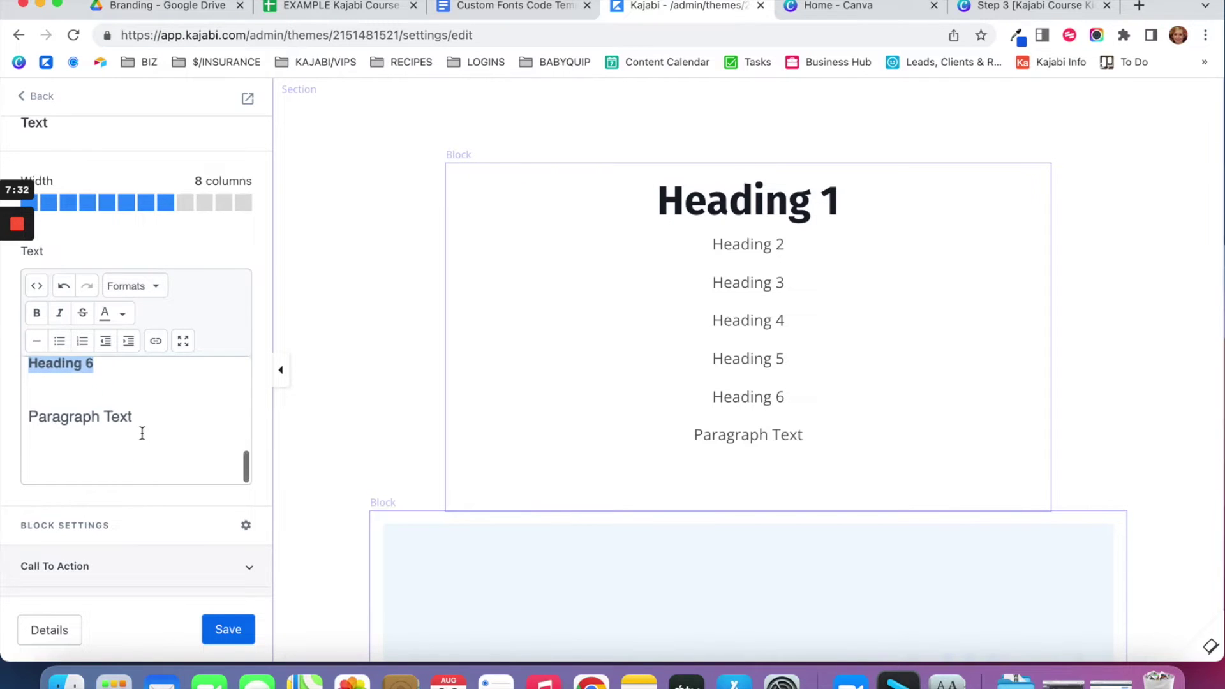
left_click(144, 428)
left_click_drag(143, 428, 27, 424)
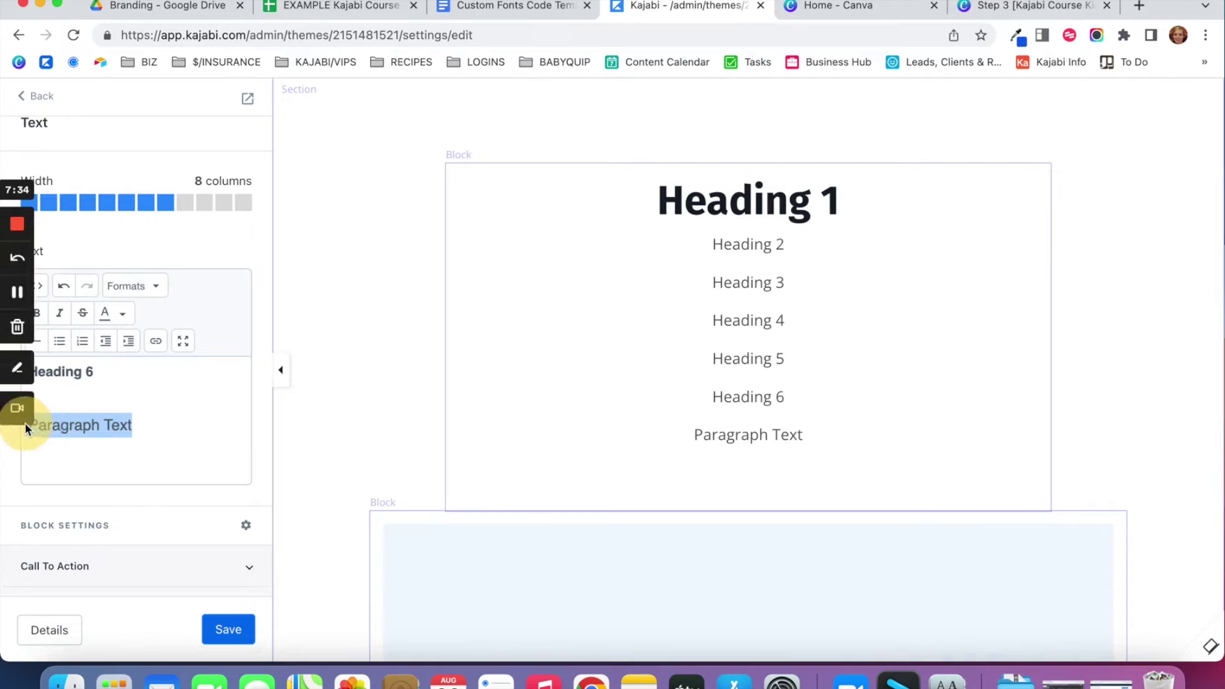
left_click(151, 450)
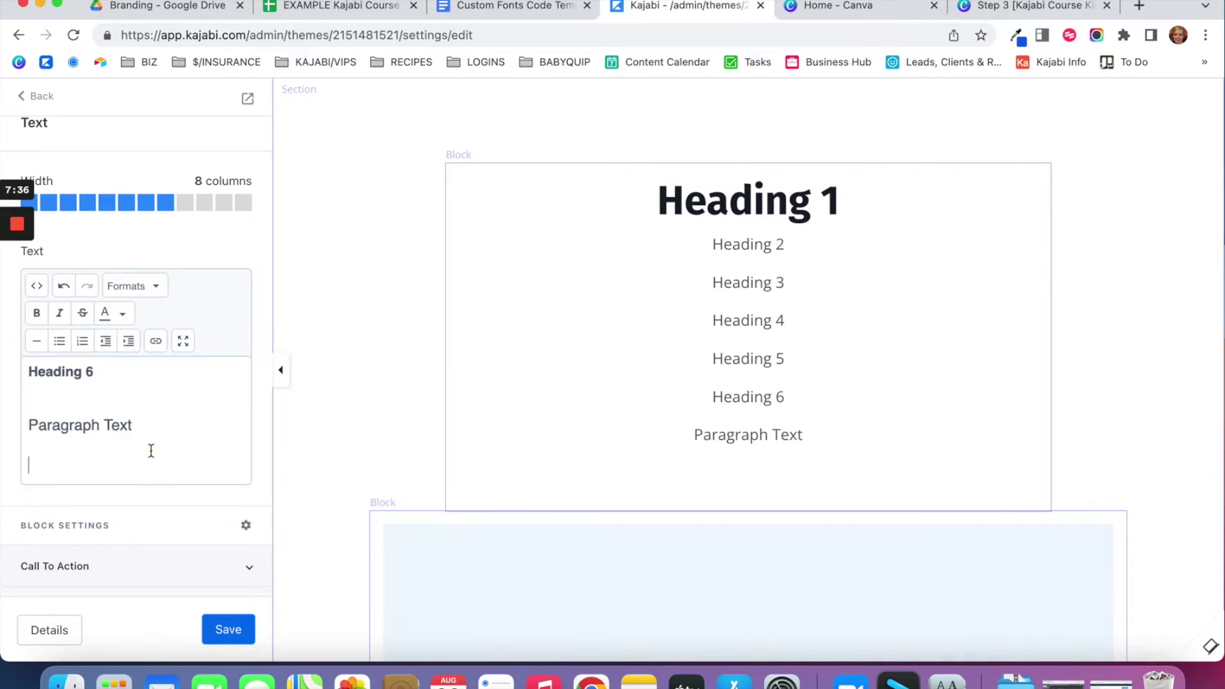
left_click(241, 629)
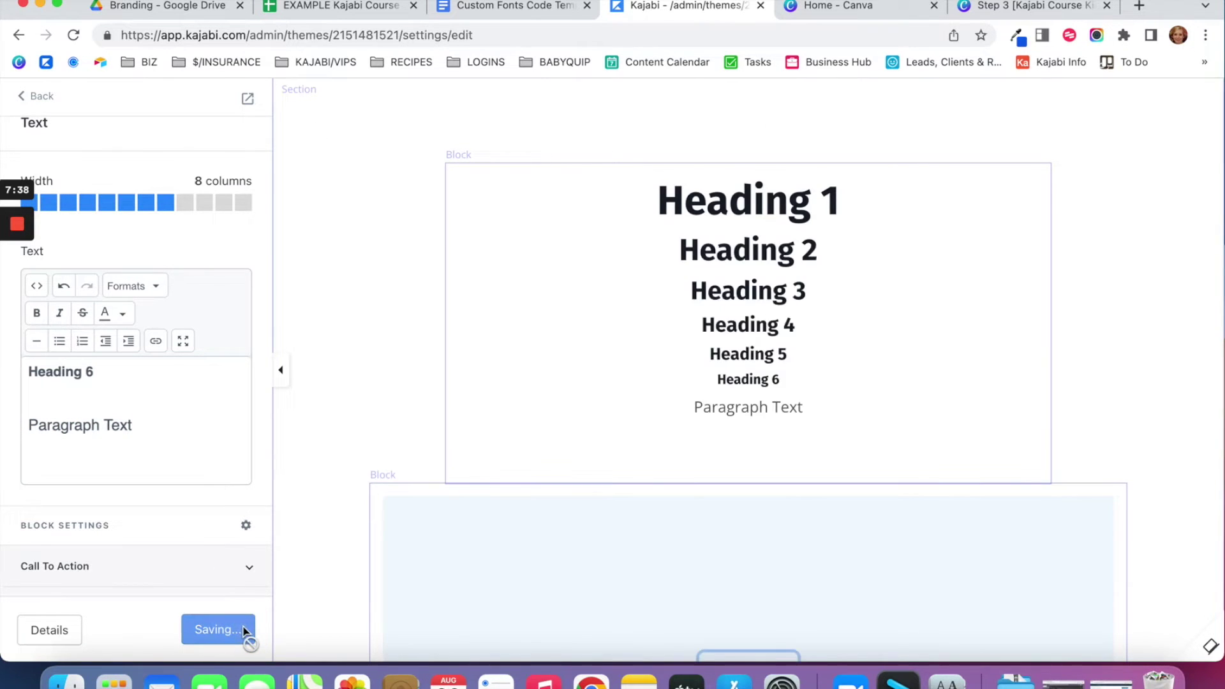
Delete the placeholder image block from the hero section and save the page.
scroll(365, 500, "down", 1)
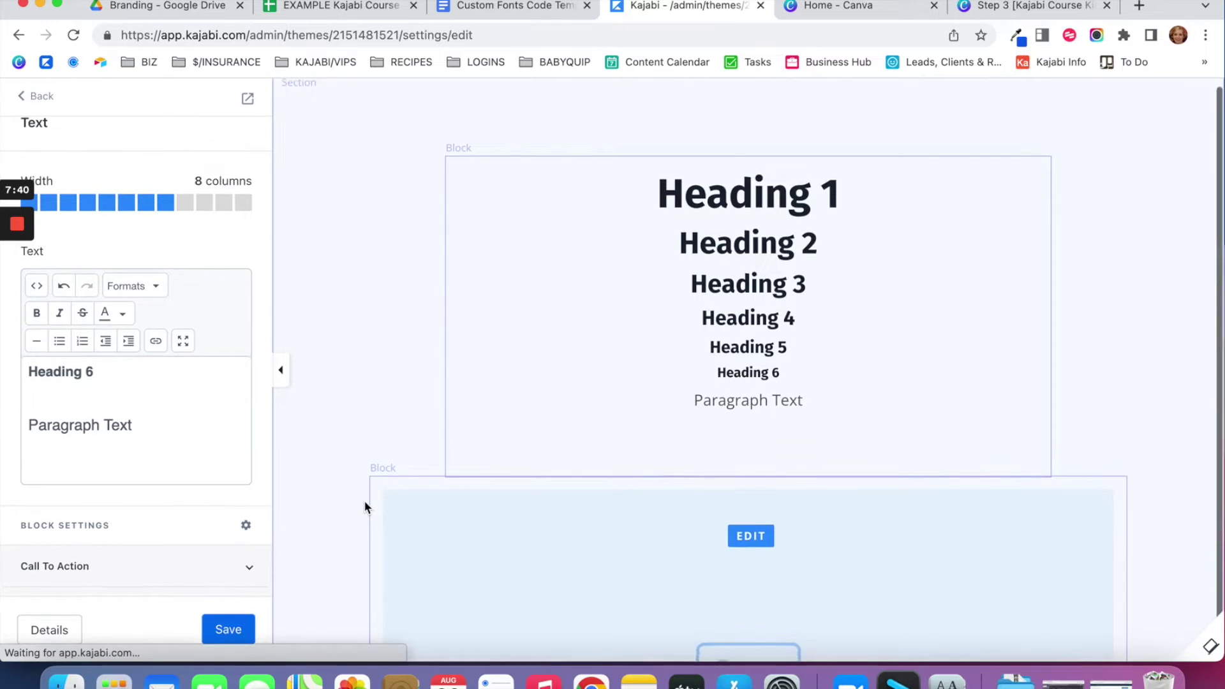
scroll(457, 442, "down", 3)
left_click(598, 396)
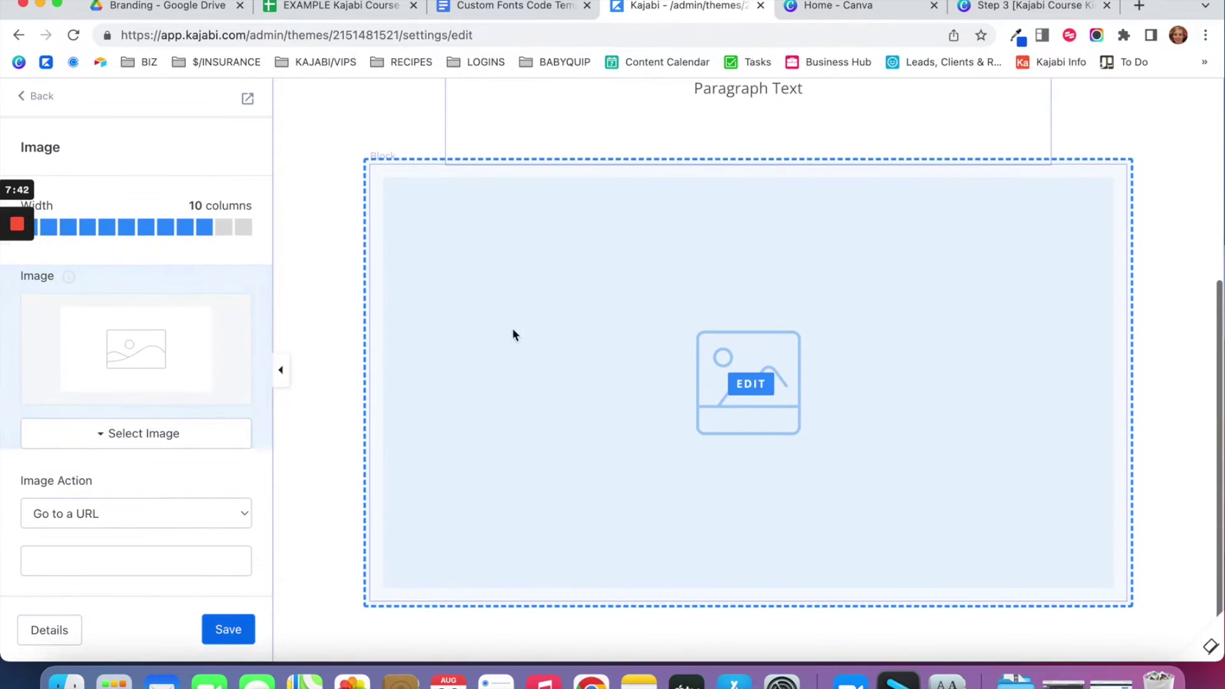
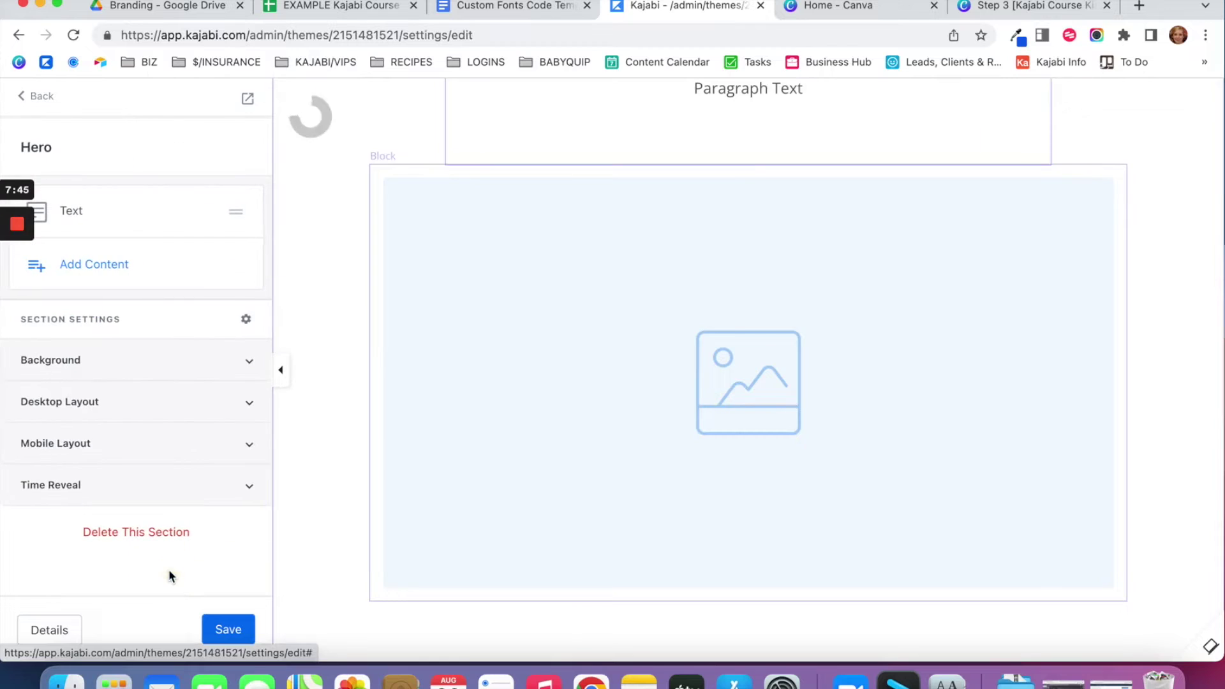
left_click(246, 631)
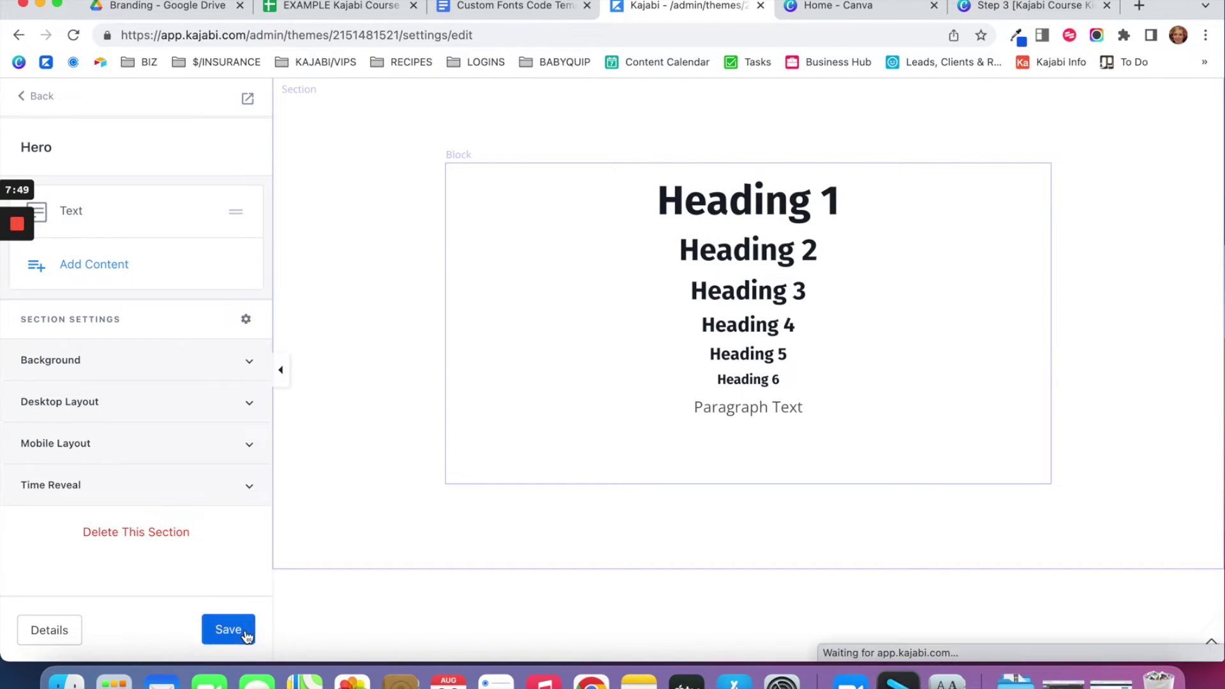
Open the page's style guide settings and set the body font to Cabin.
left_click(35, 97)
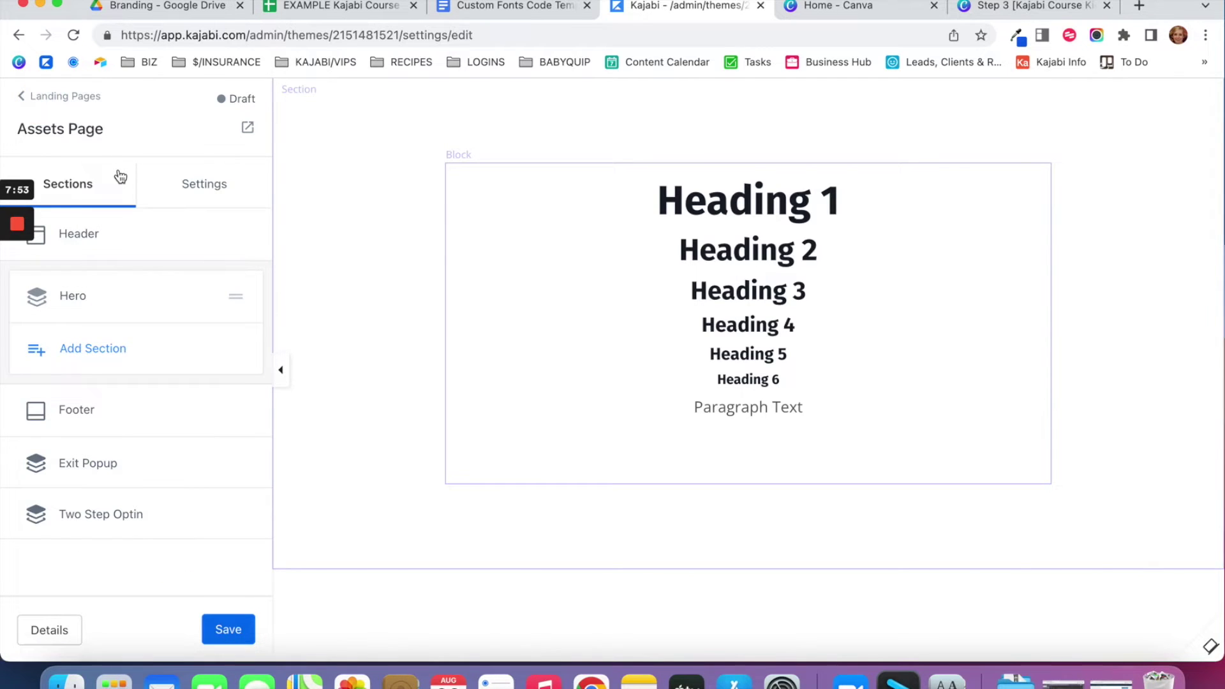
left_click(239, 201)
left_click(150, 305)
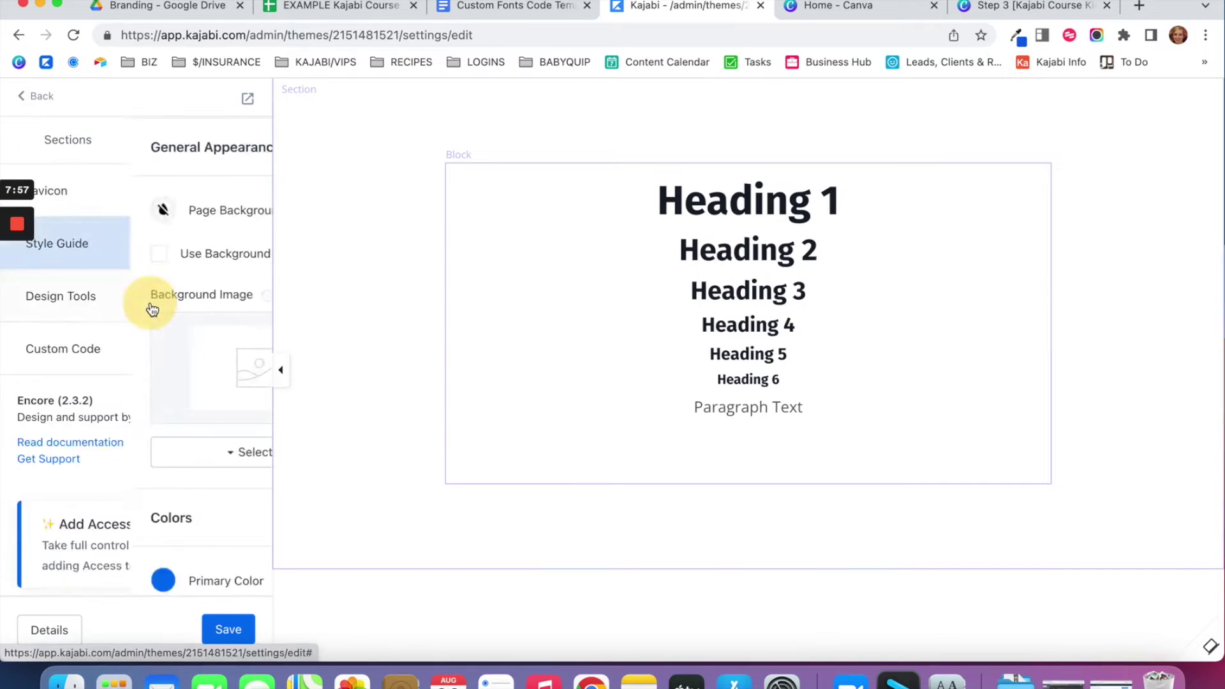
scroll(151, 307, "down", 15)
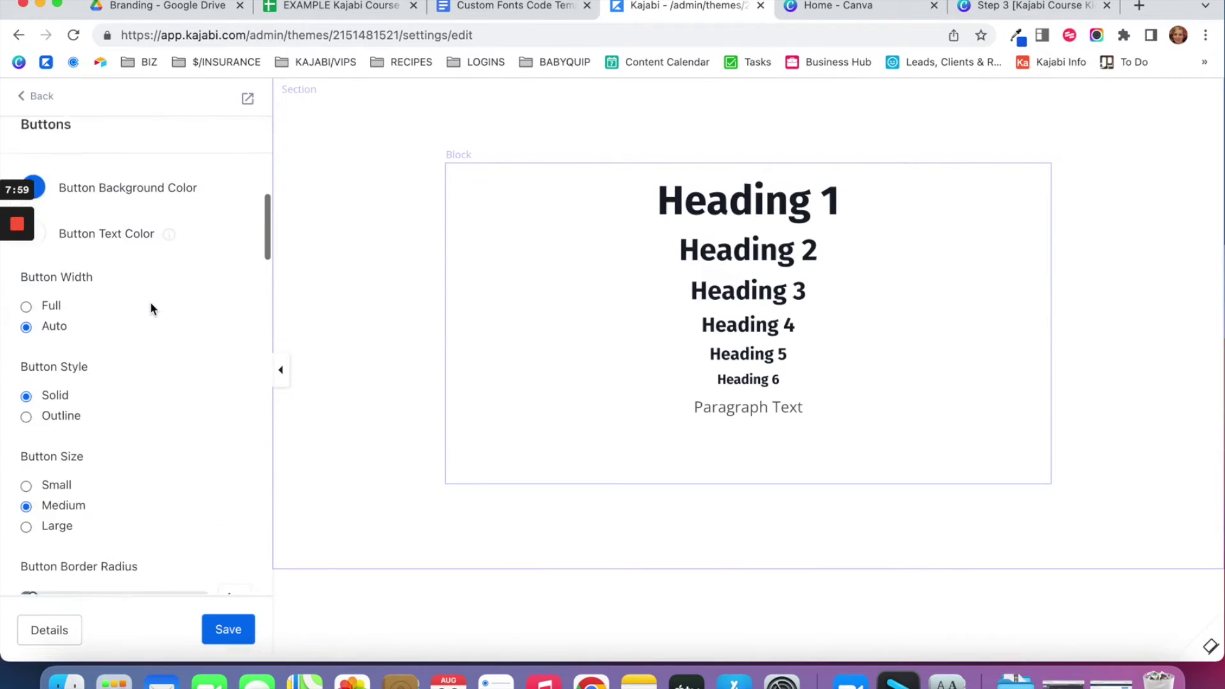
scroll(150, 306, "down", 3)
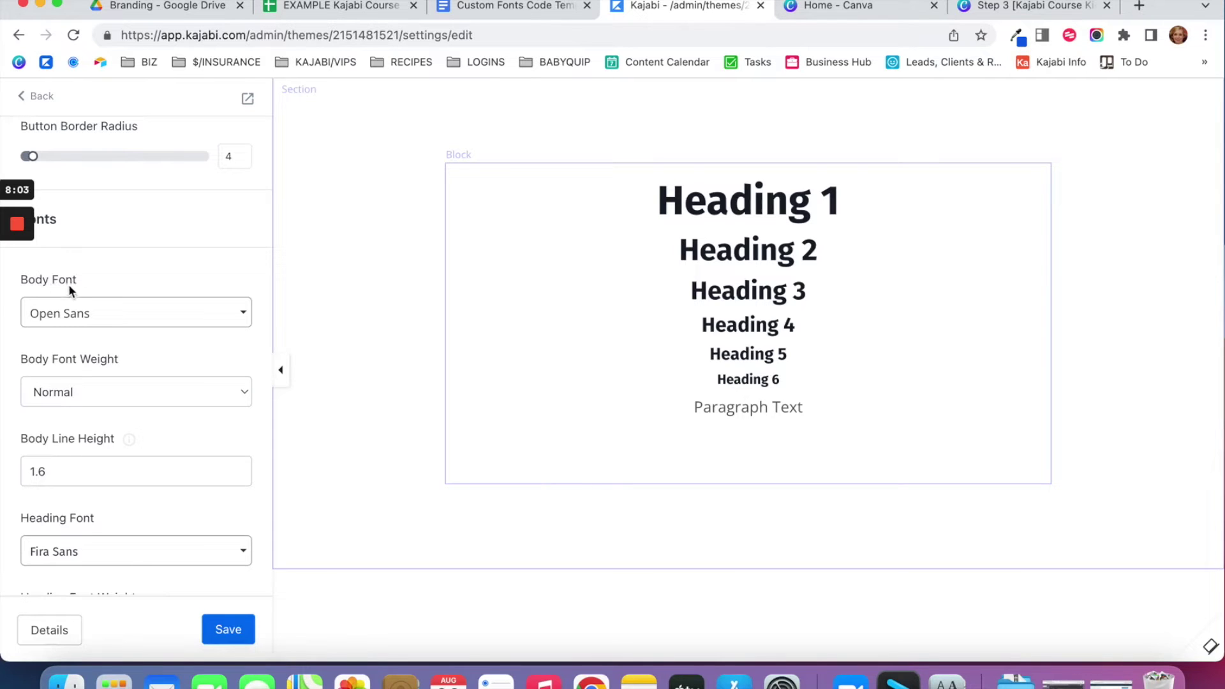
left_click(115, 316)
scroll(150, 425, "down", 5)
scroll(152, 426, "down", 3)
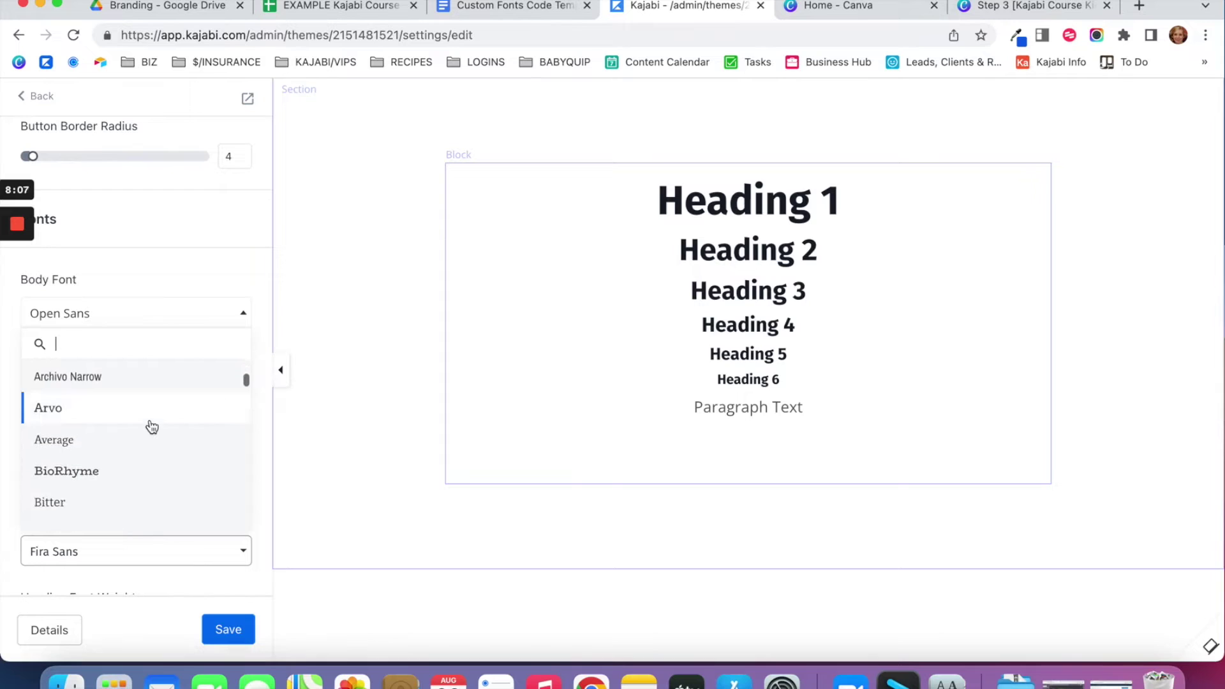
scroll(169, 416, "down", 3)
left_click(173, 478)
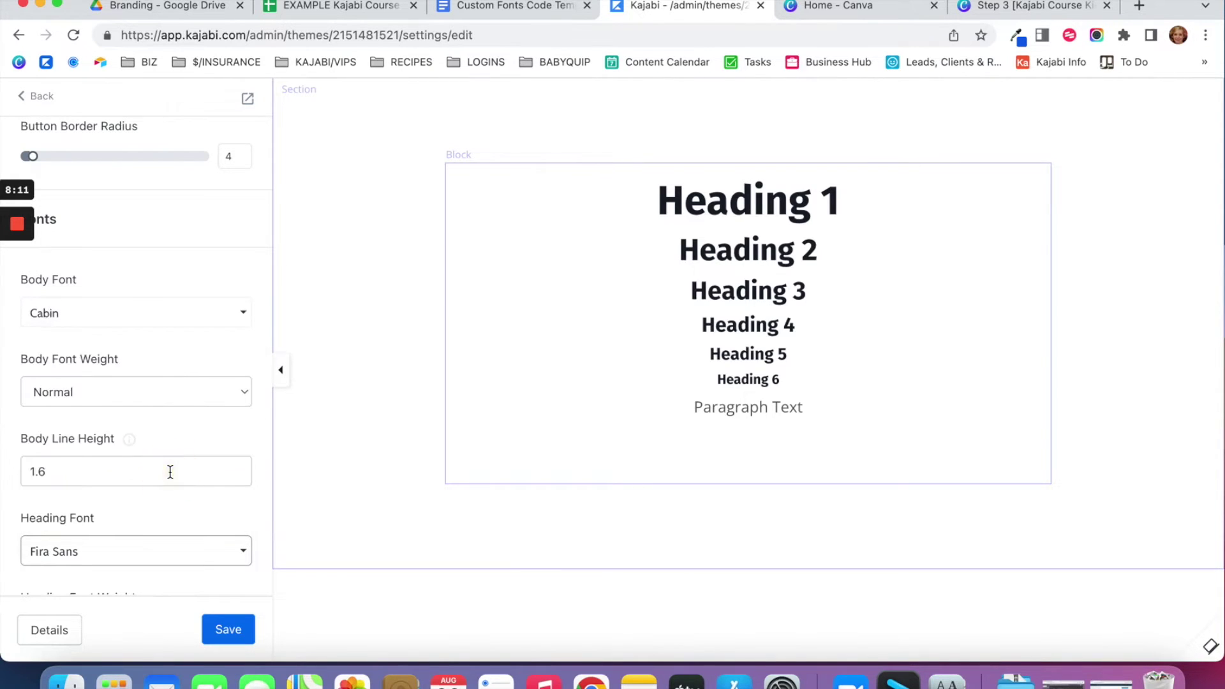
Set the heading font to Bree Serif and save the page.
scroll(140, 412, "down", 3)
left_click(150, 472)
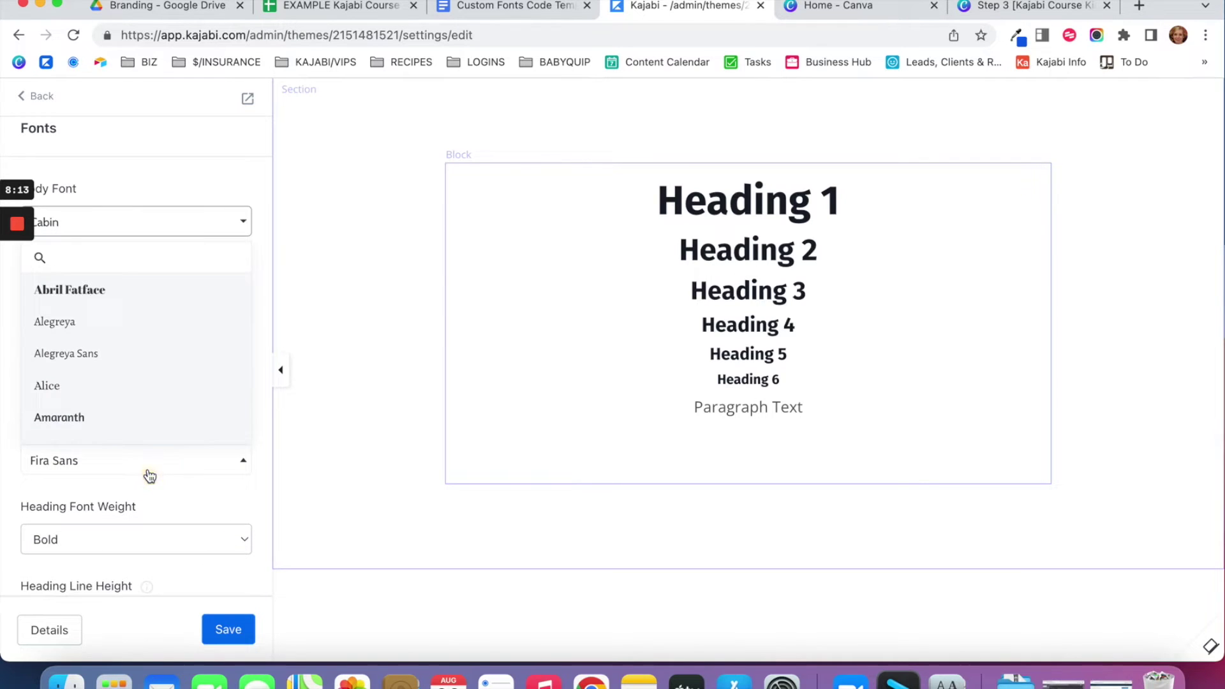
scroll(171, 298, "down", 3)
scroll(177, 351, "down", 5)
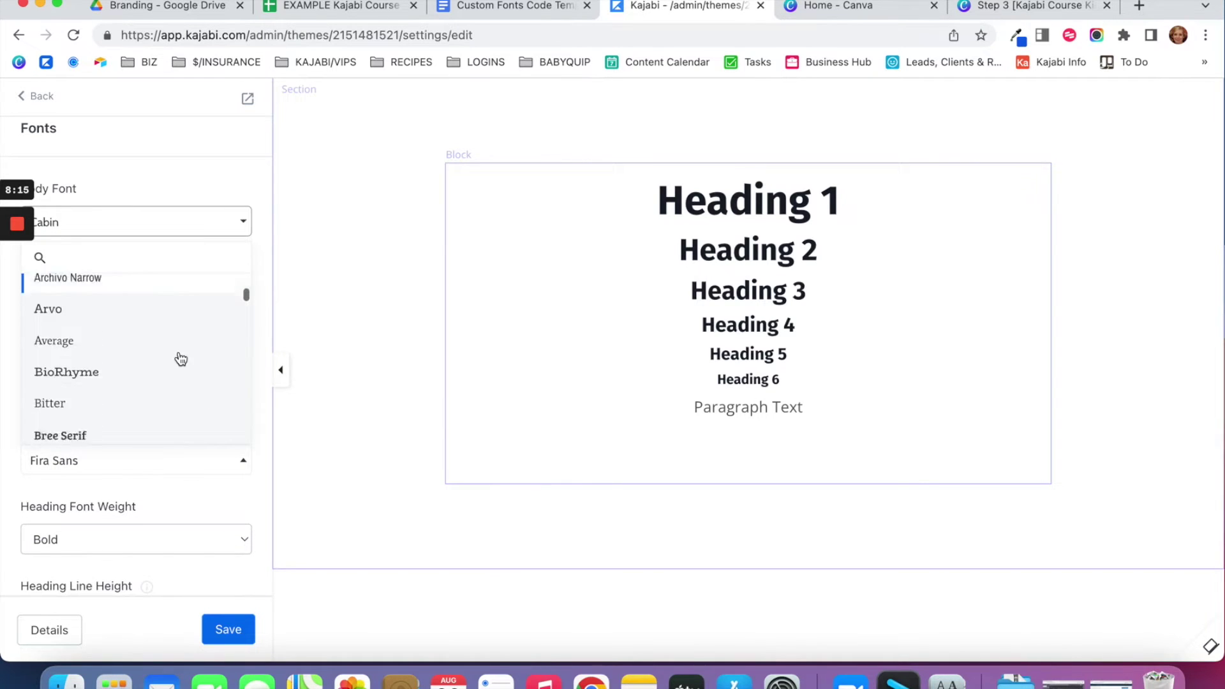
left_click(177, 346)
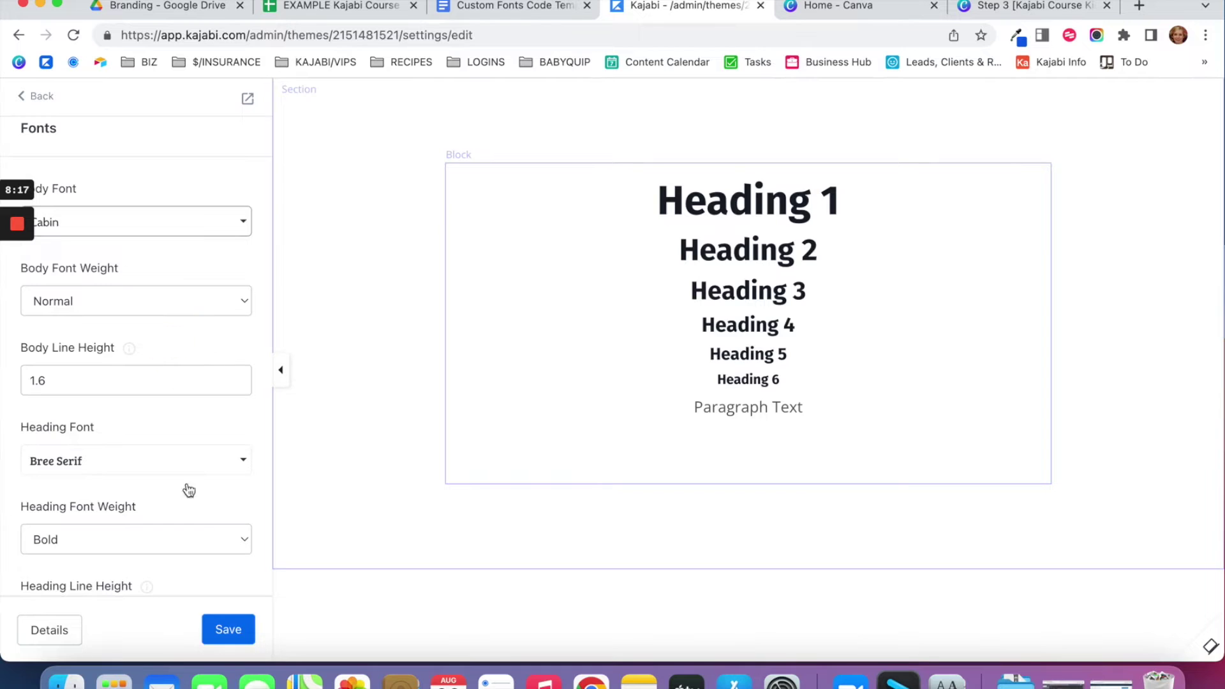
left_click(240, 631)
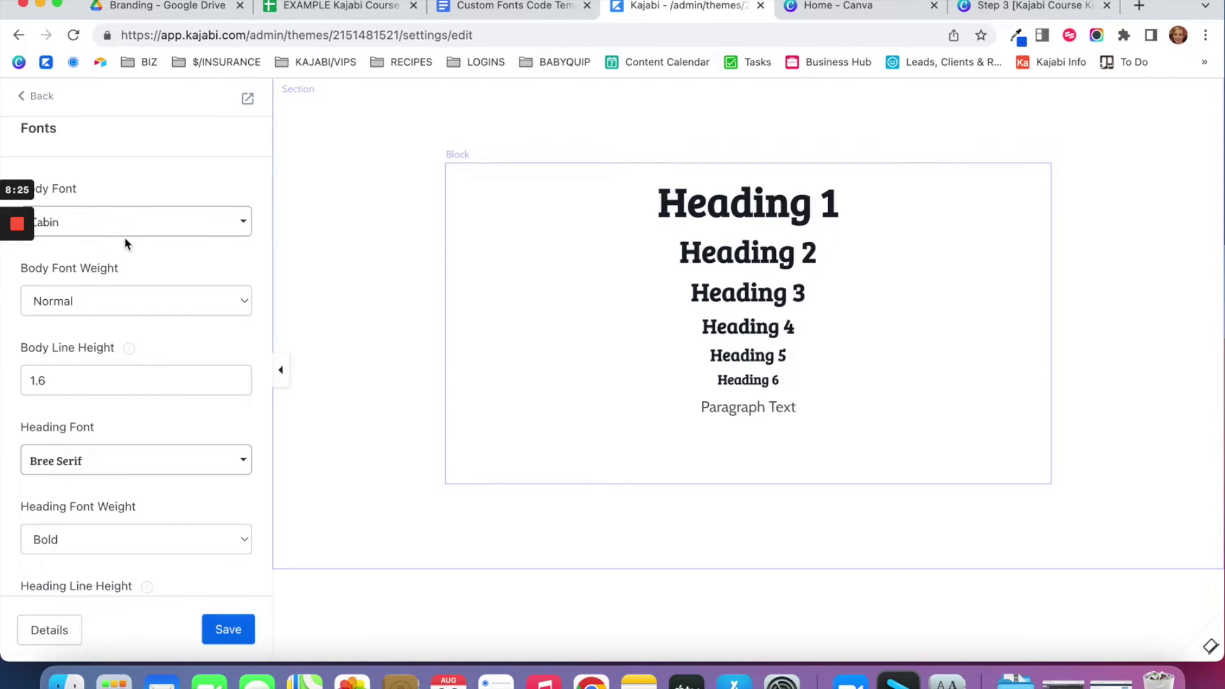
Set the heading font weight to Normal and save the page.
scroll(128, 249, "up", 1)
scroll(129, 271, "up", 1)
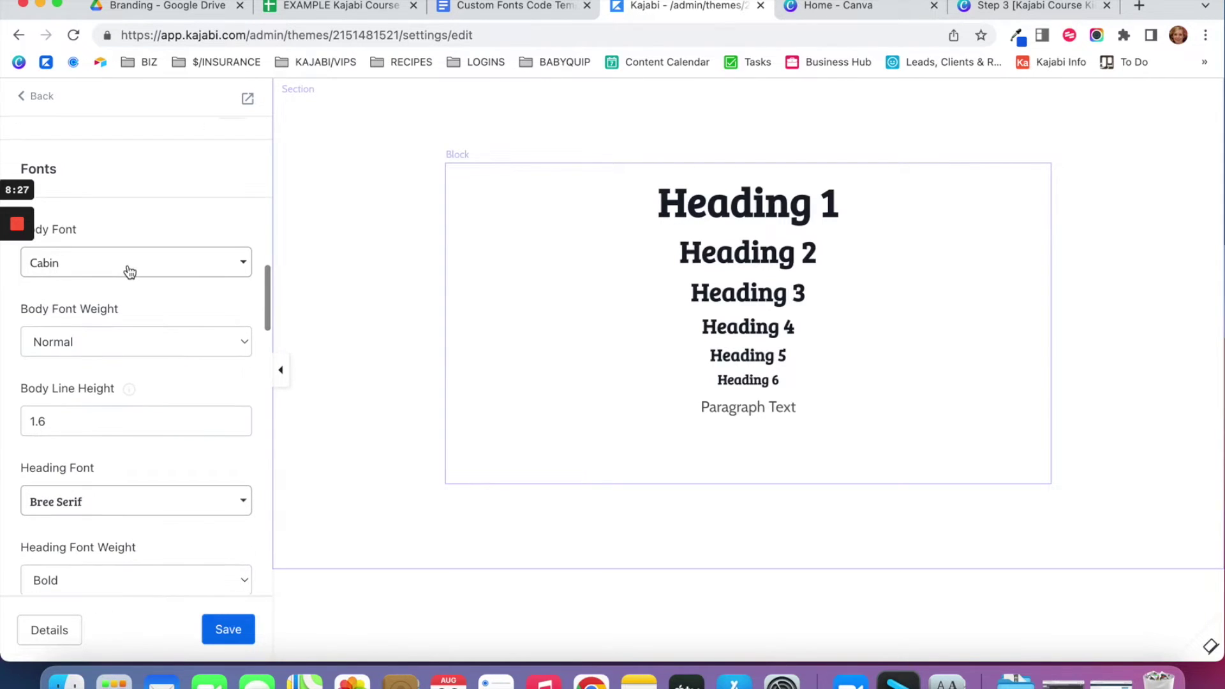
scroll(127, 267, "down", 1)
scroll(171, 344, "down", 4)
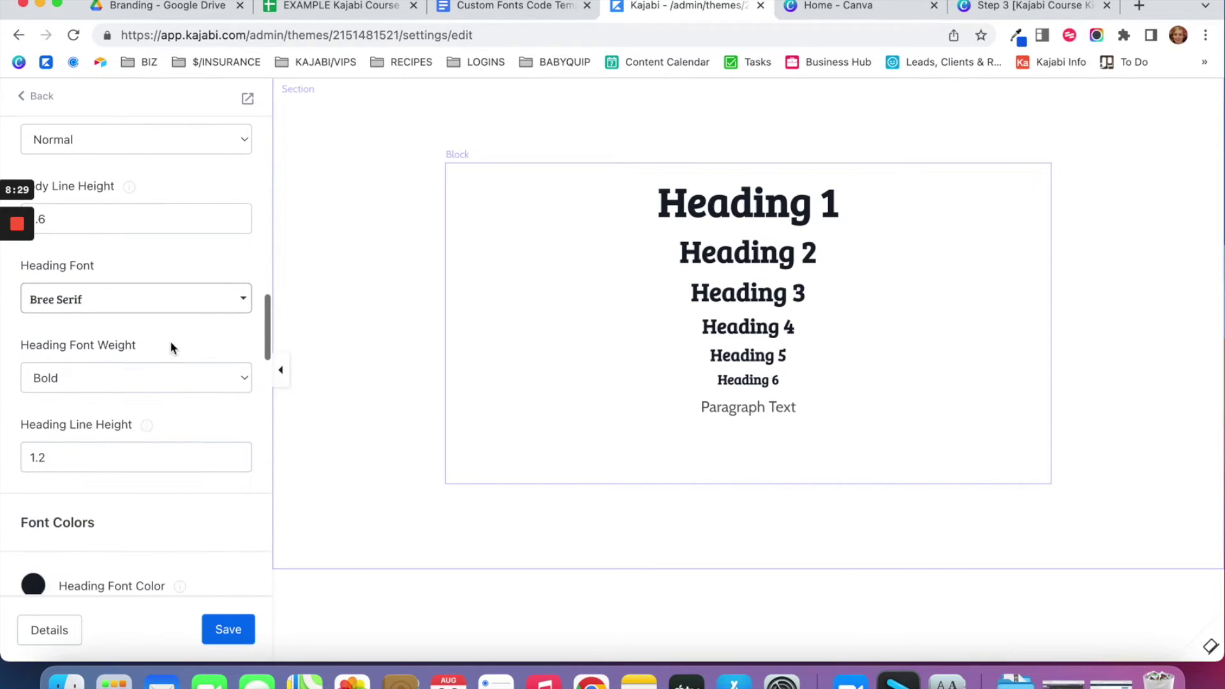
left_click(165, 380)
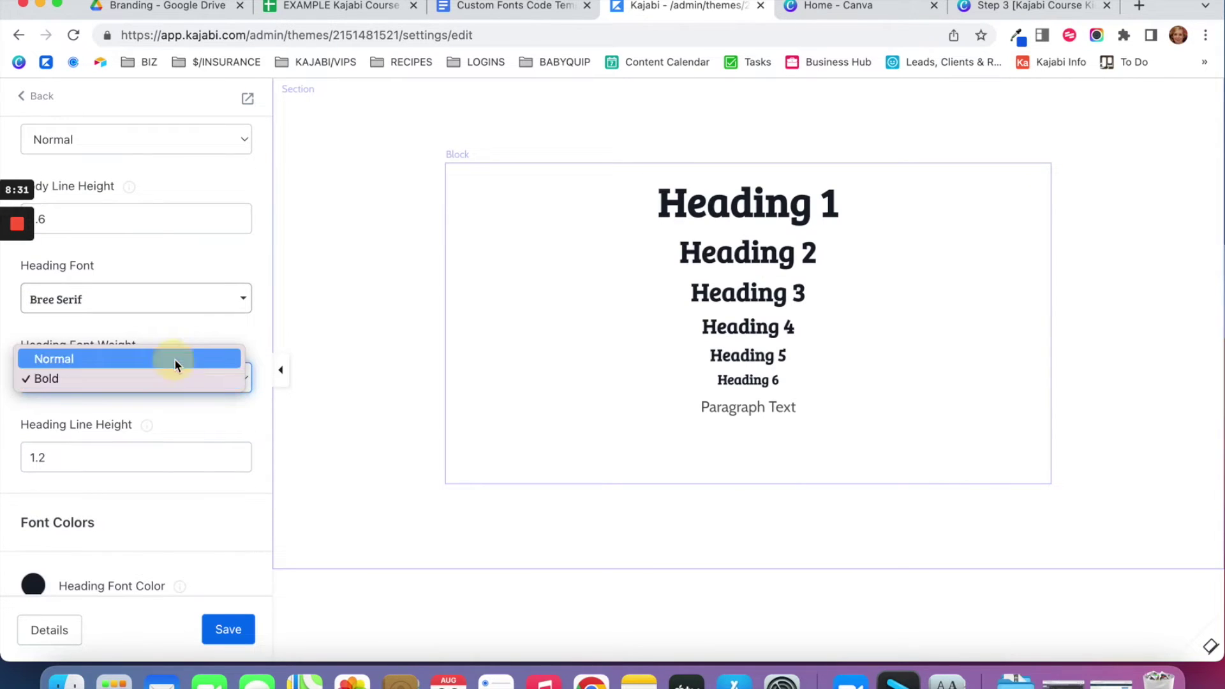
left_click(174, 359)
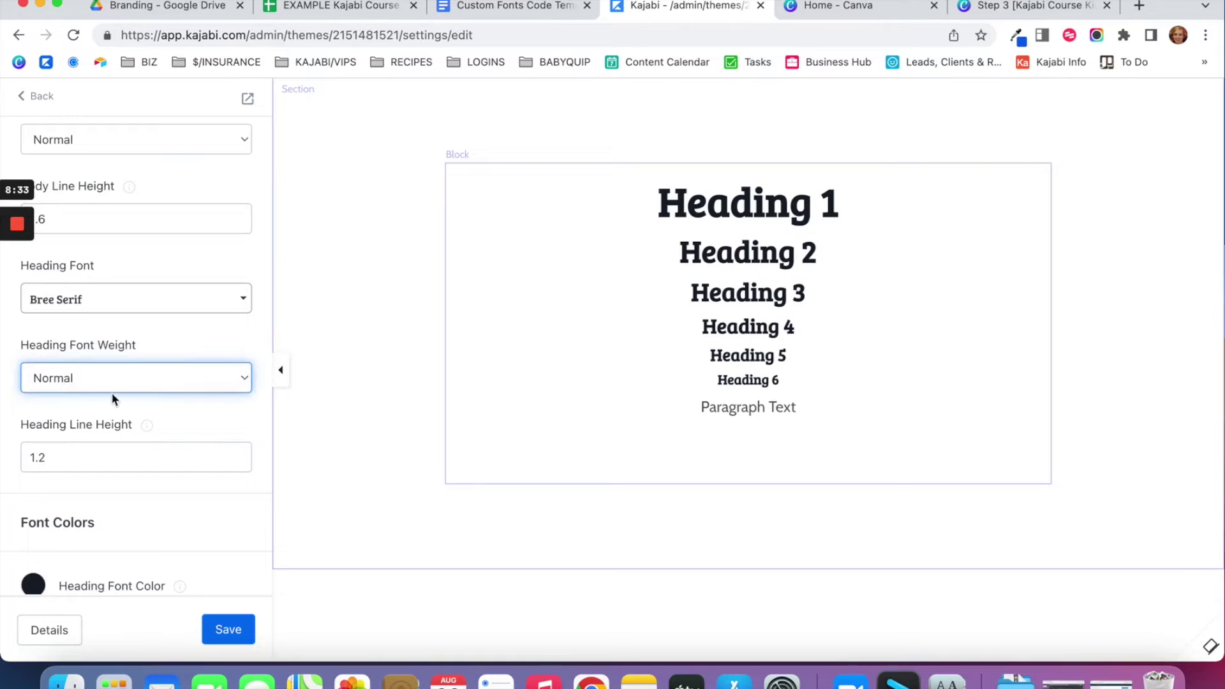
left_click(225, 631)
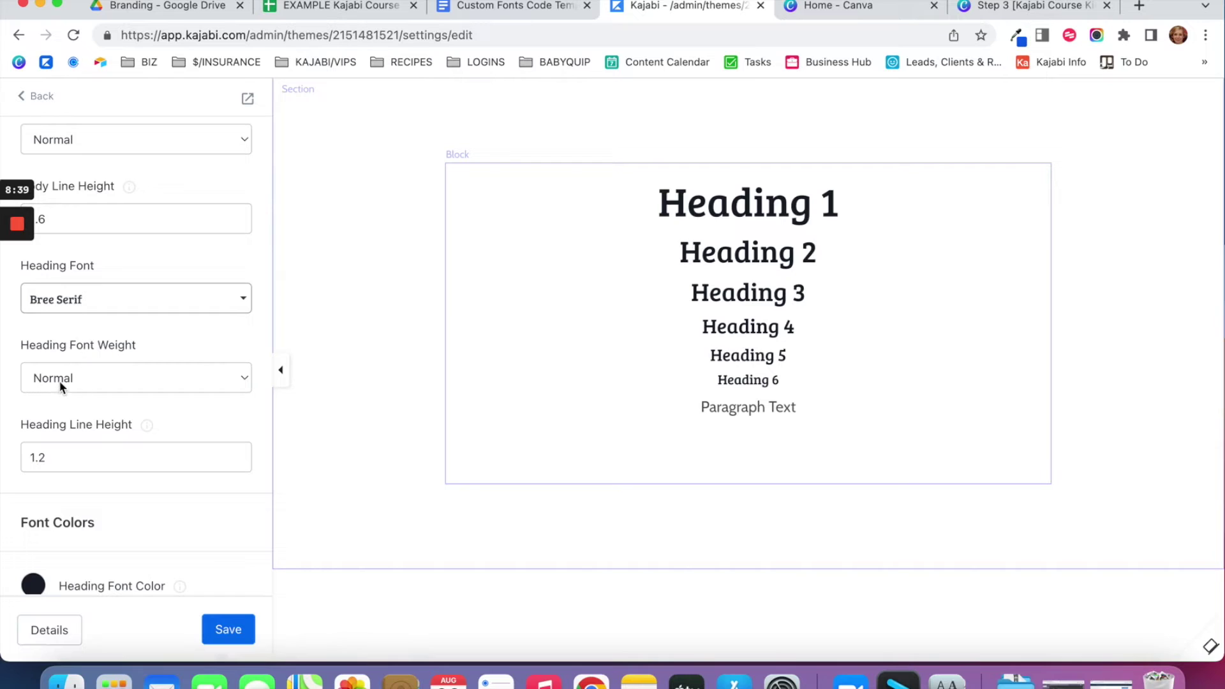
scroll(108, 377, "down", 1)
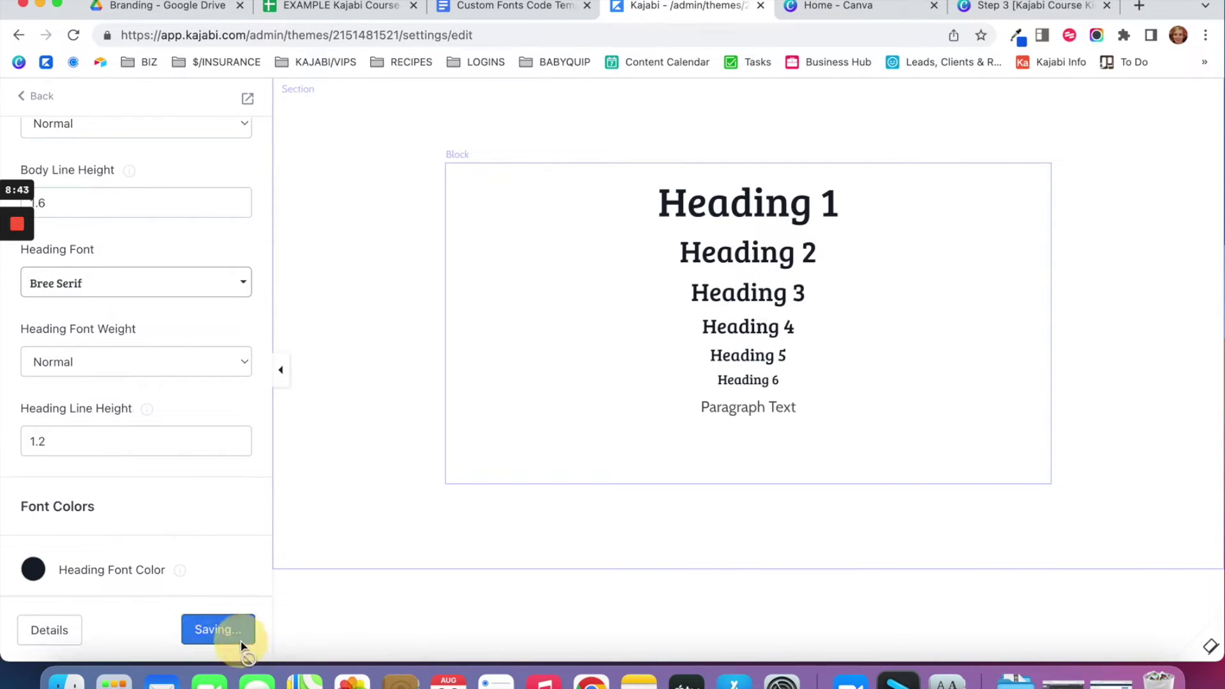
Look over the remaining font settings in the style guide.
scroll(178, 331, "down", 10)
scroll(178, 329, "up", 4)
scroll(177, 329, "down", 4)
scroll(178, 329, "up", 10)
scroll(143, 252, "up", 2)
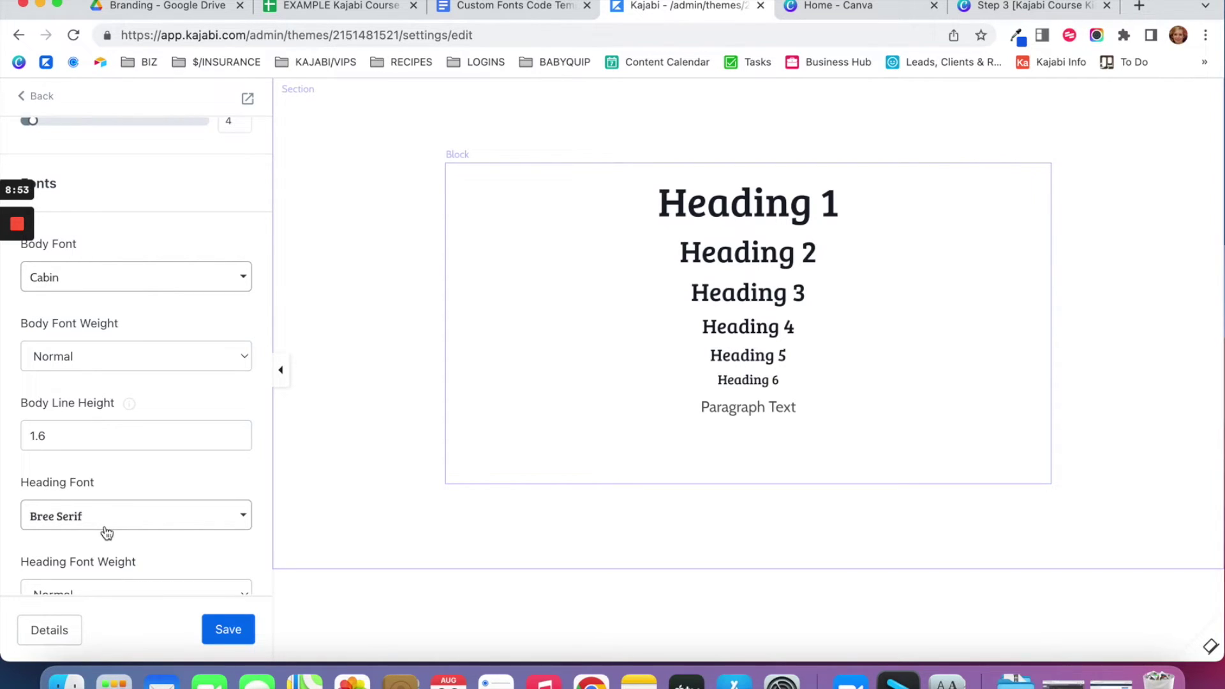
scroll(220, 459, "up", 15)
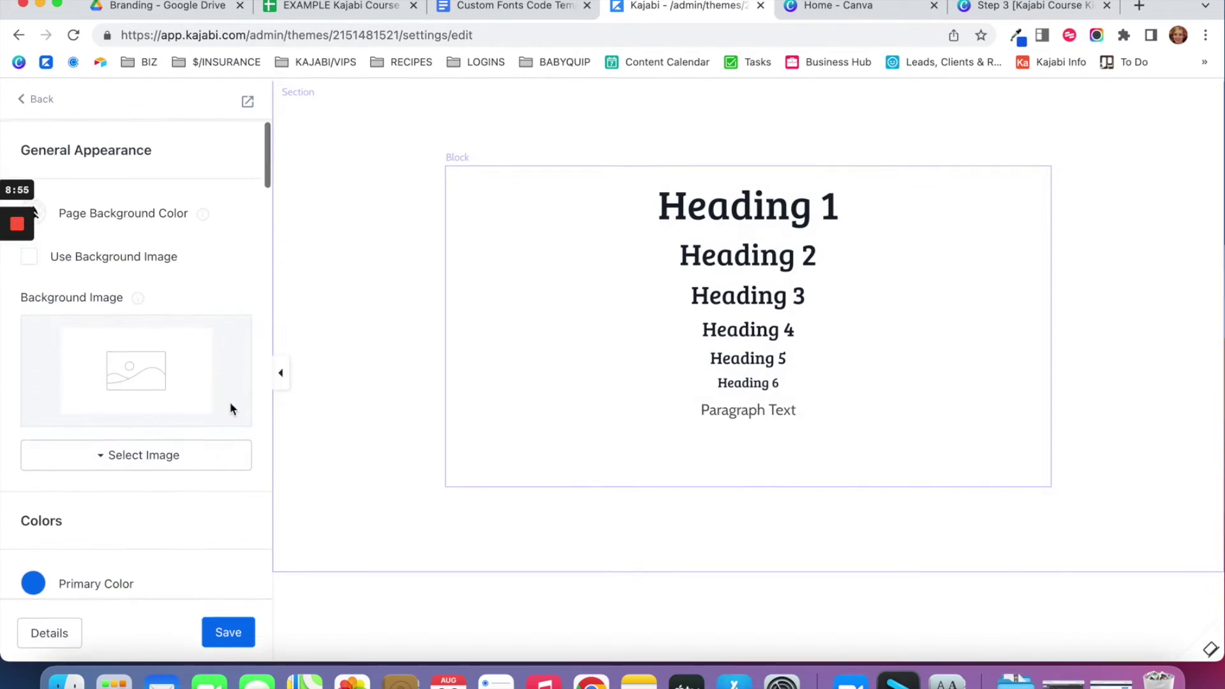
Switch to the Custom Fonts Code Template document and read Steps 6 and 7 on creating the Call to Action blocks.
left_click(567, 4)
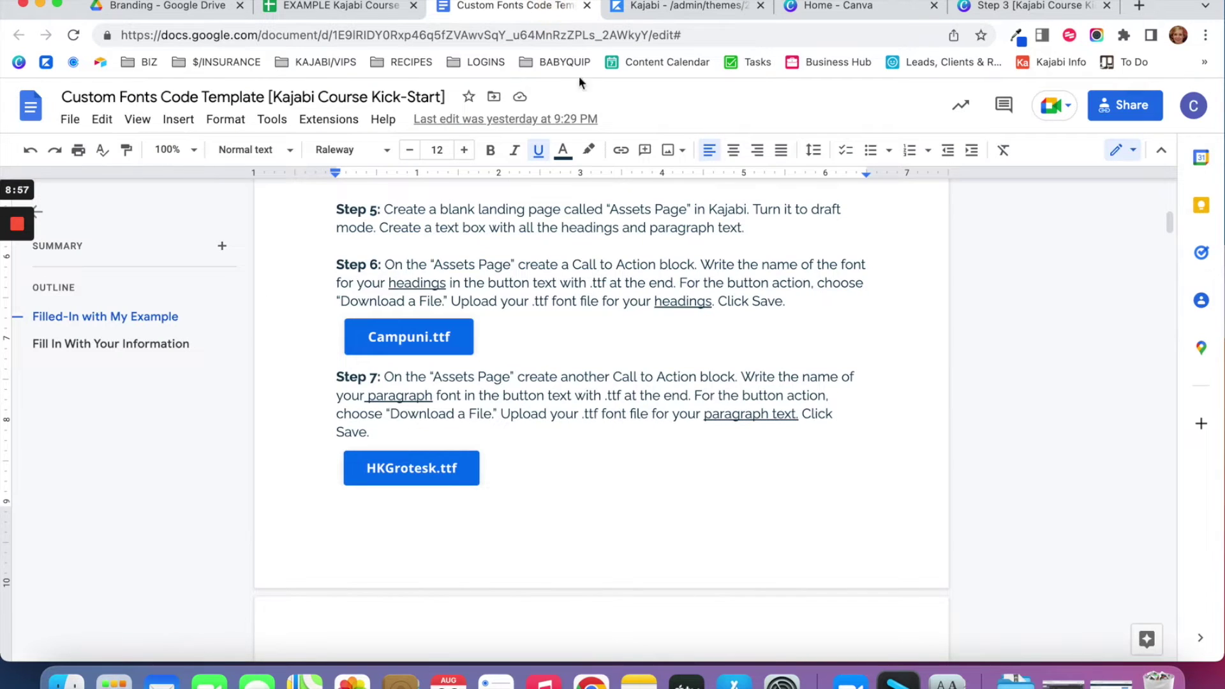
scroll(609, 366, "down", 3)
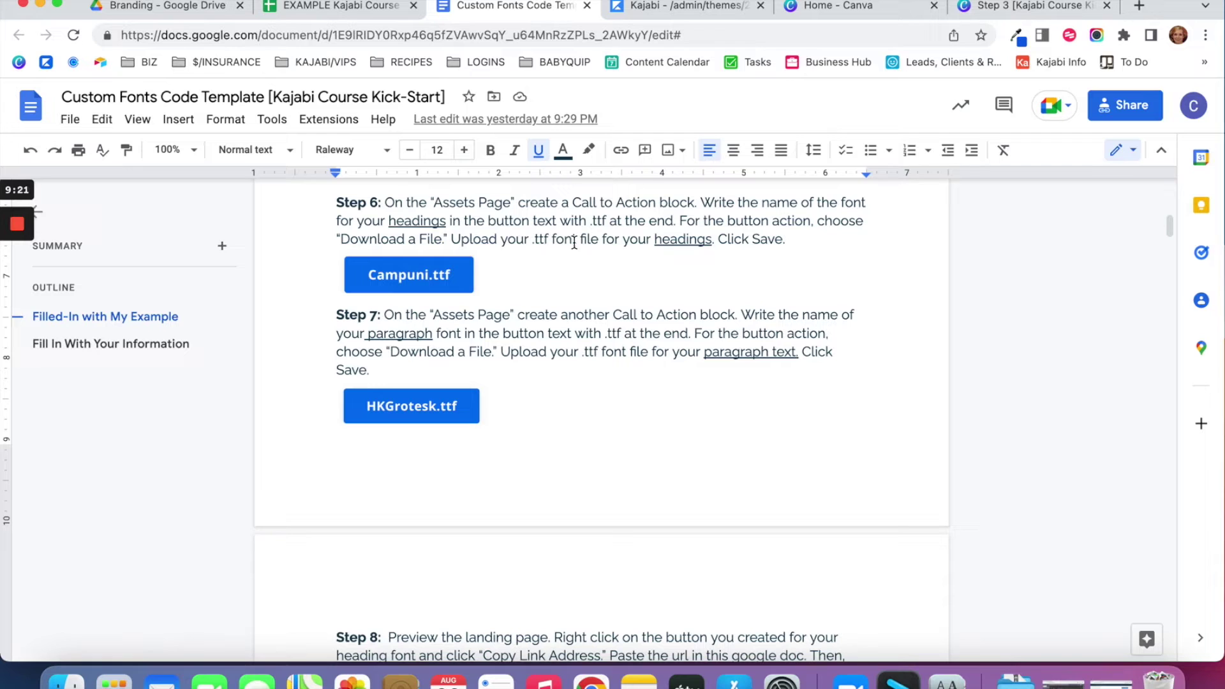
scroll(670, 285, "up", 1)
scroll(670, 285, "up", 1)
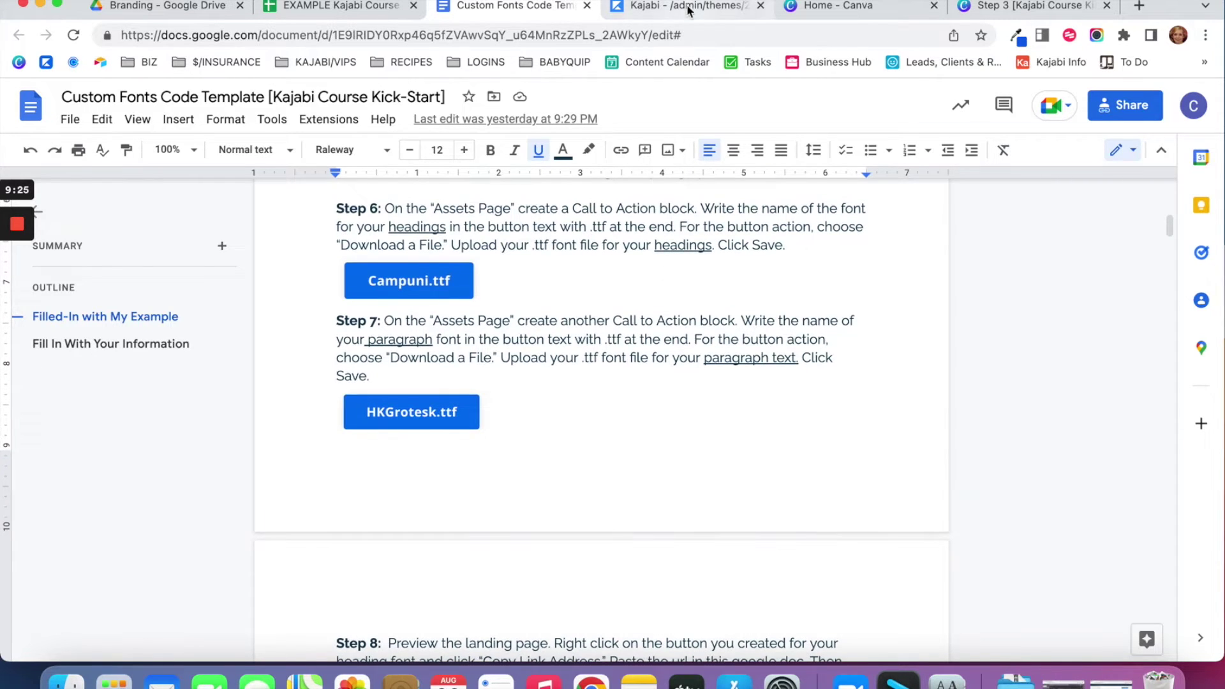
Return to Kajabi and add a Call to Action block to the hero section, 12 columns wide.
left_click(626, 5)
left_click(359, 361)
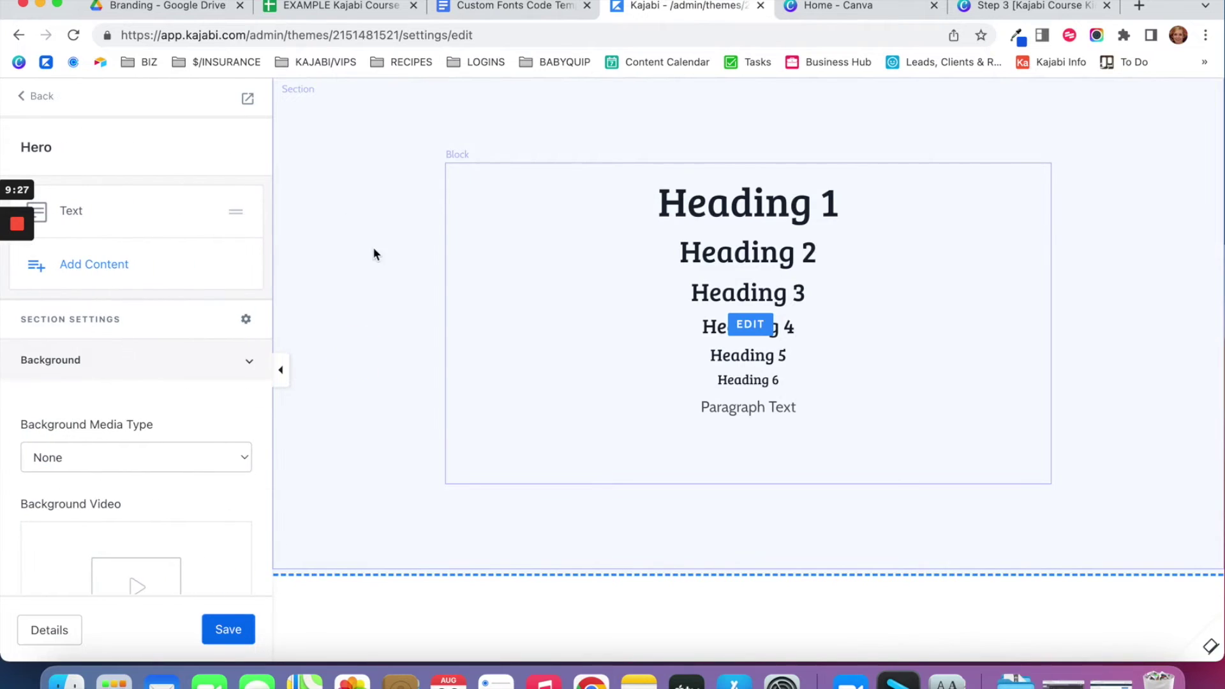
left_click(104, 266)
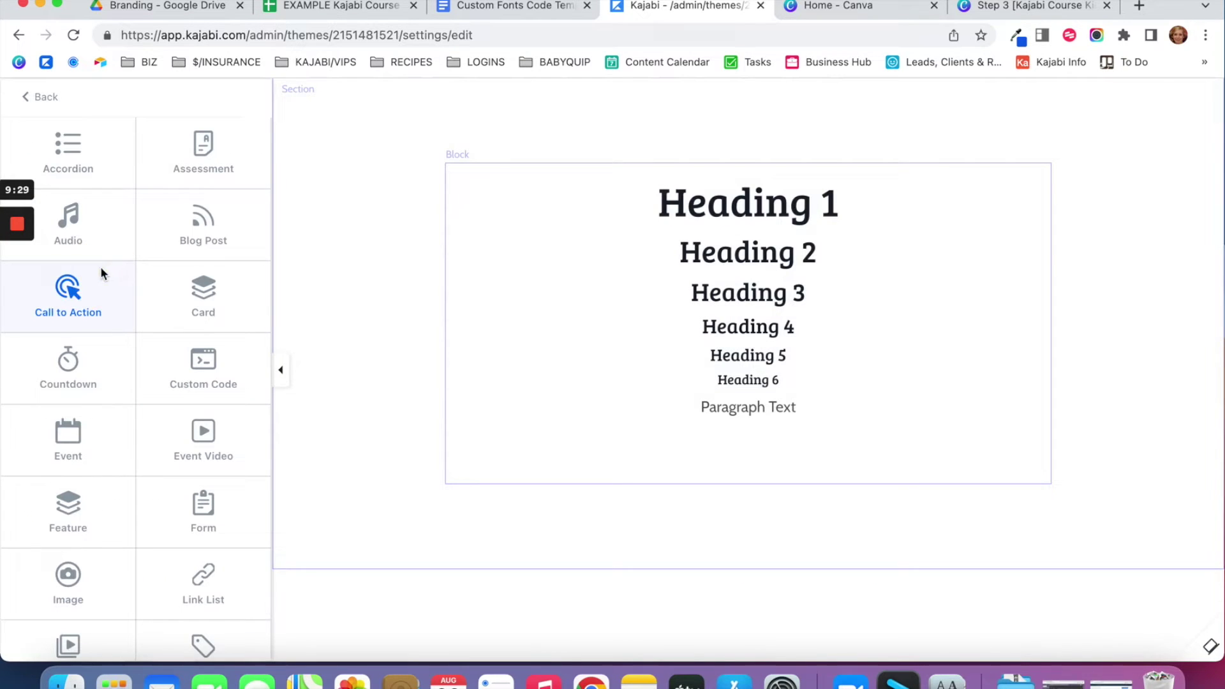
left_click(78, 300)
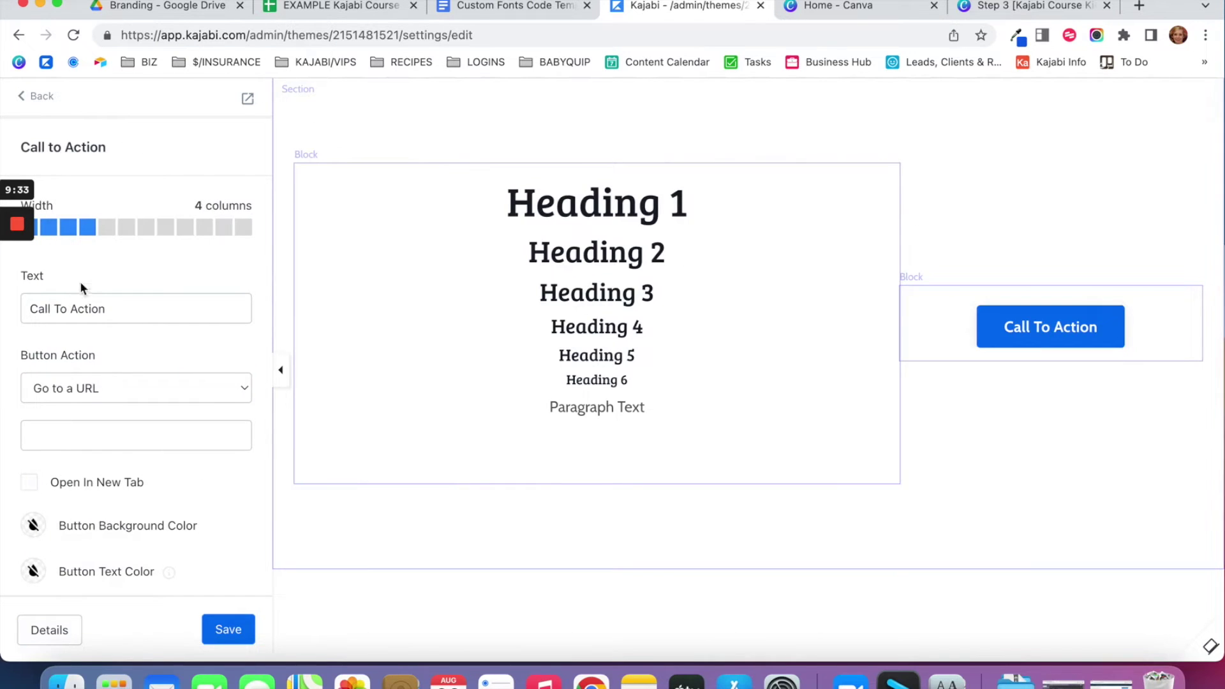
left_click(242, 228)
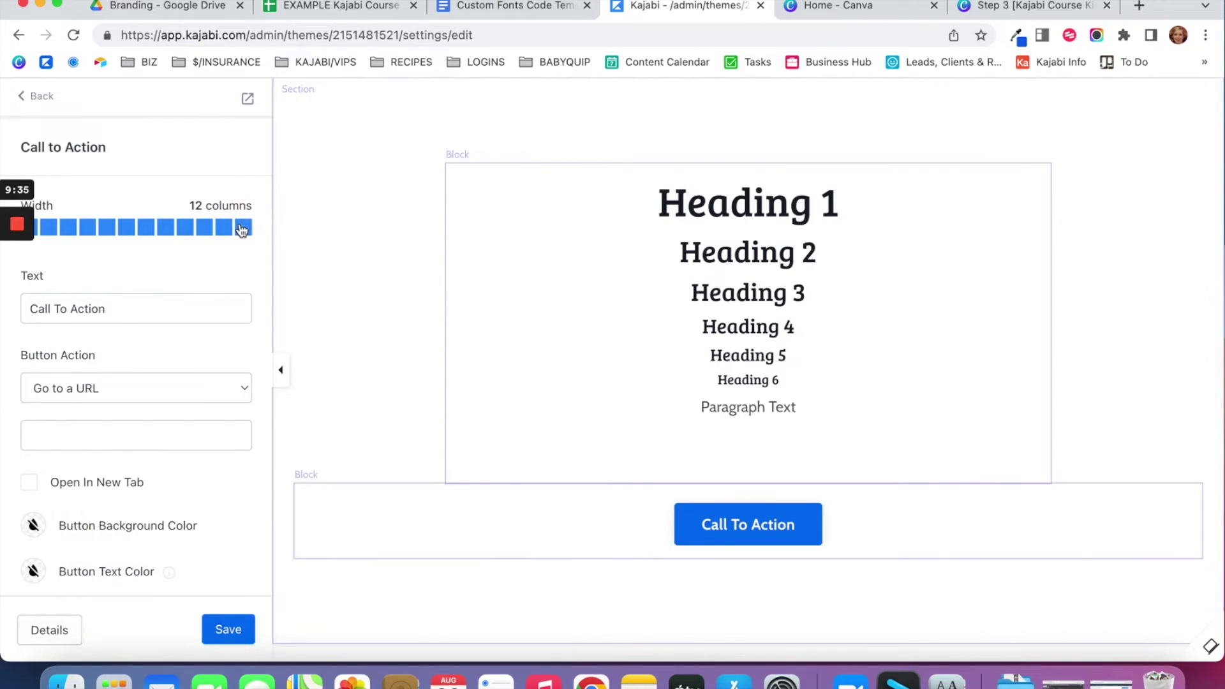
Set the Call to Action button's text to "Campuni.ttf".
scroll(213, 294, "down", 1)
left_click_drag(139, 291, 27, 295)
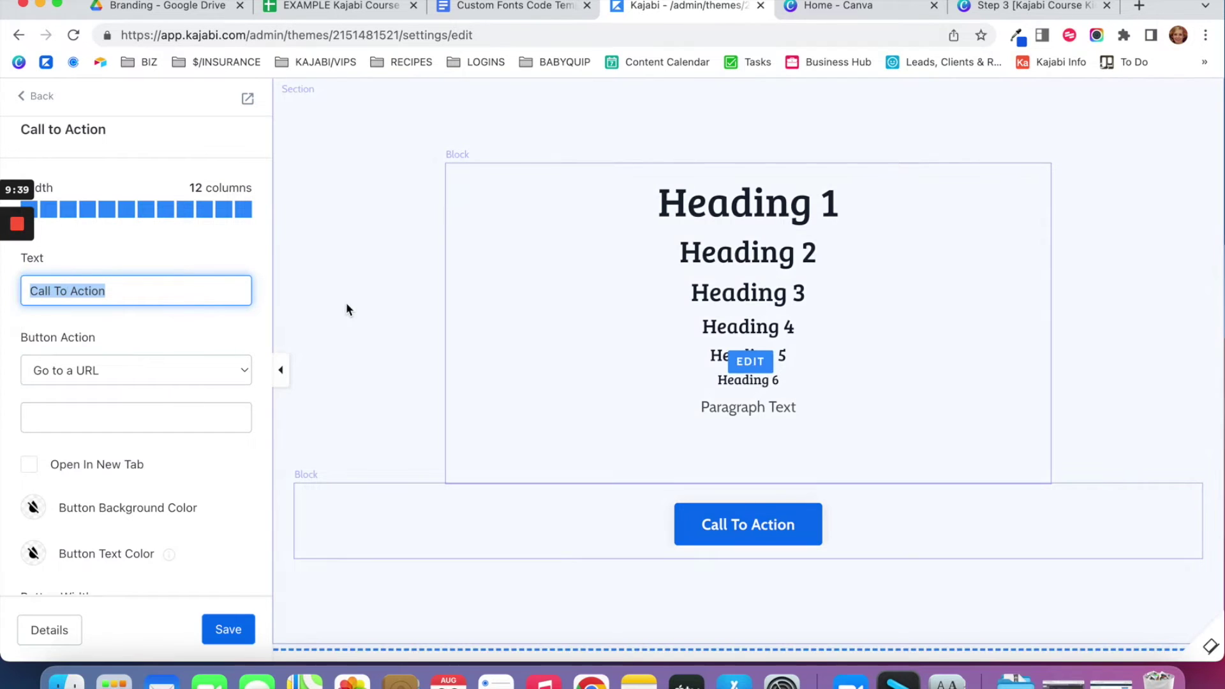
type("Campu")
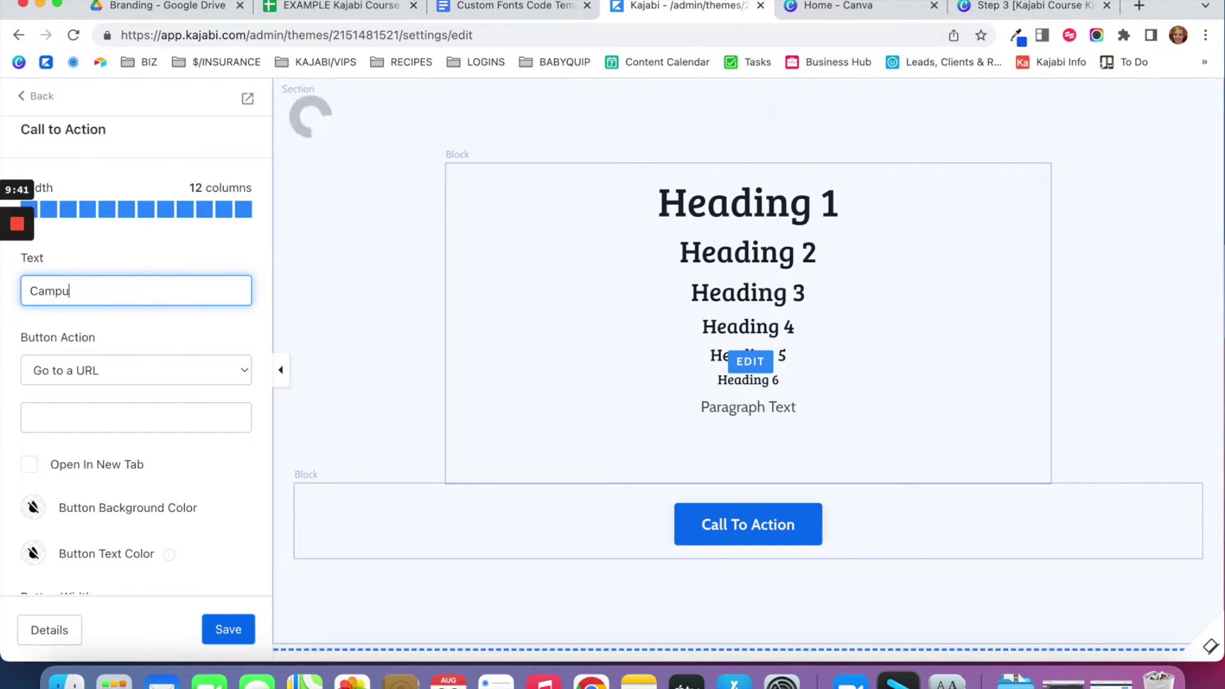
type("ni.ttf")
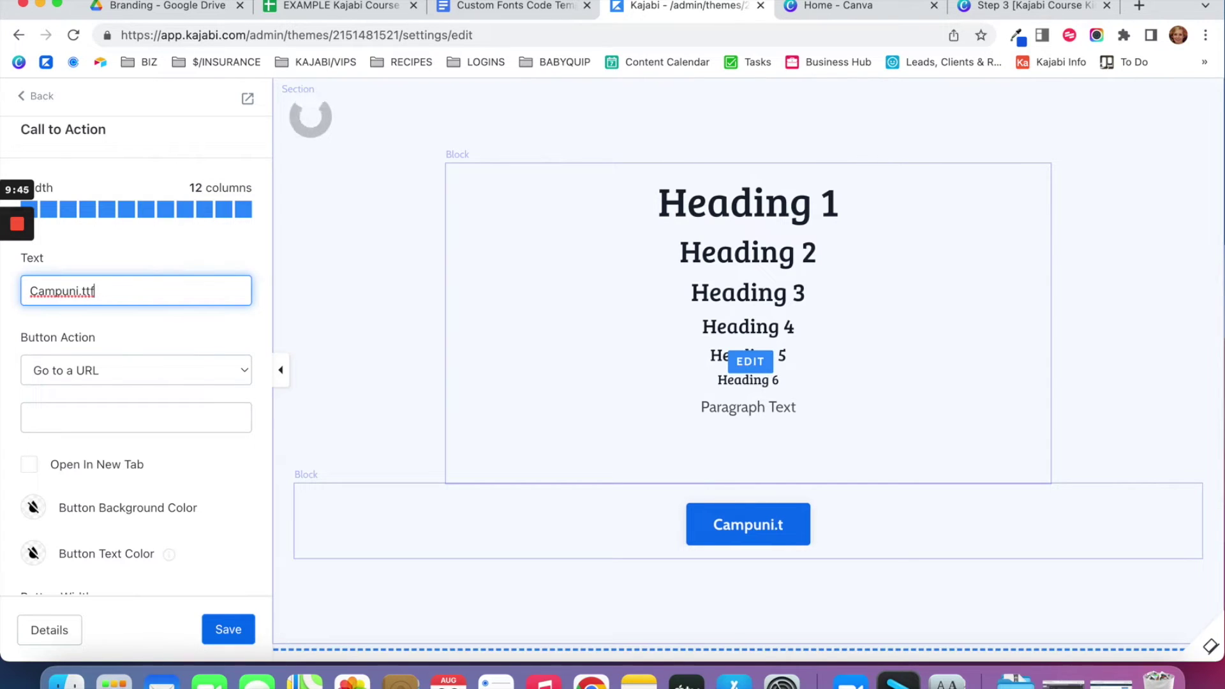
Set the Campuni.ttf button's action to Download a file.
scroll(132, 335, "down", 1)
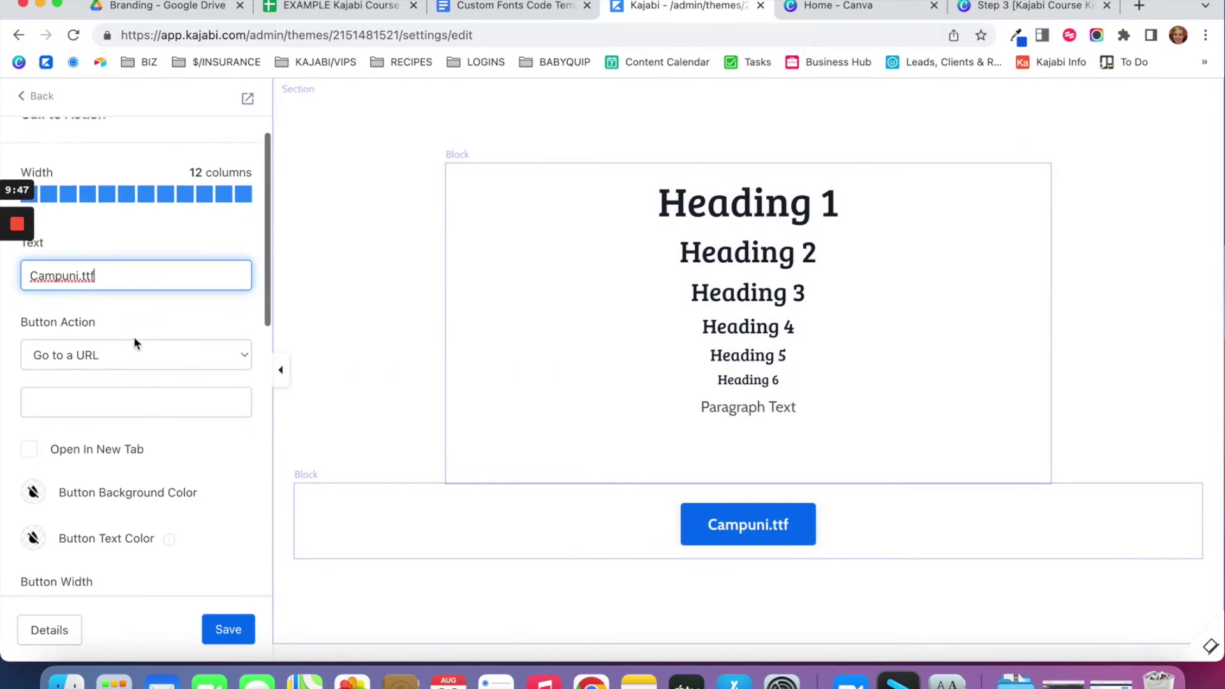
left_click(132, 350)
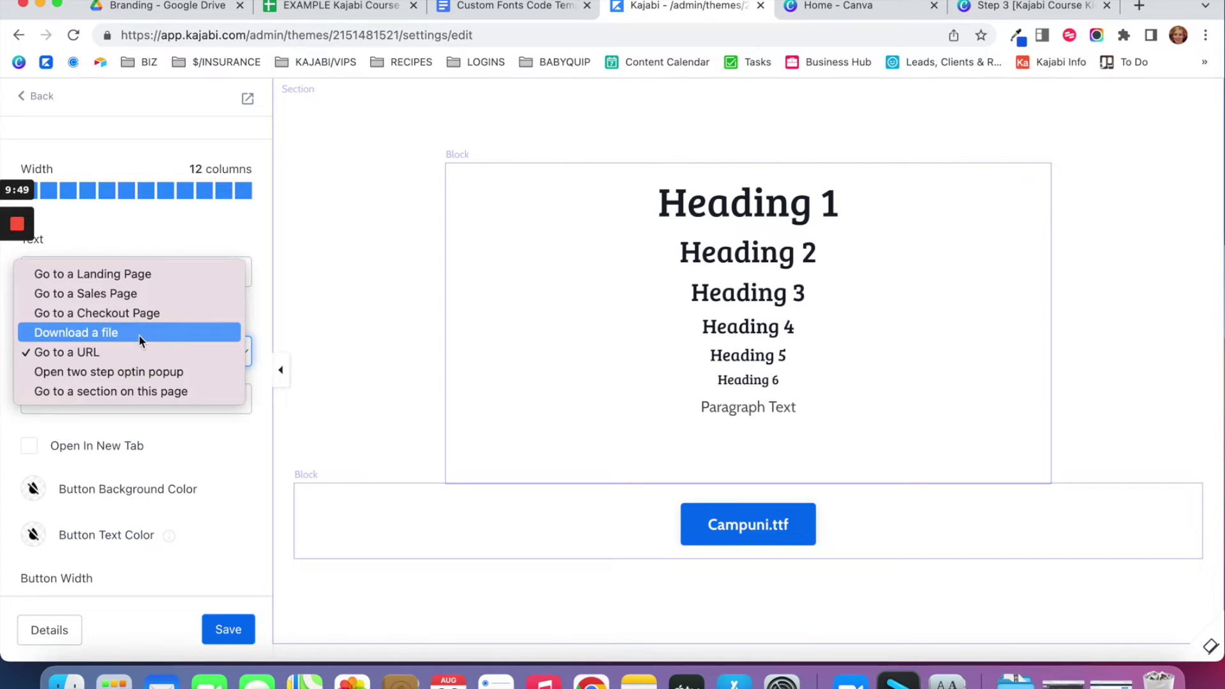
left_click(113, 335)
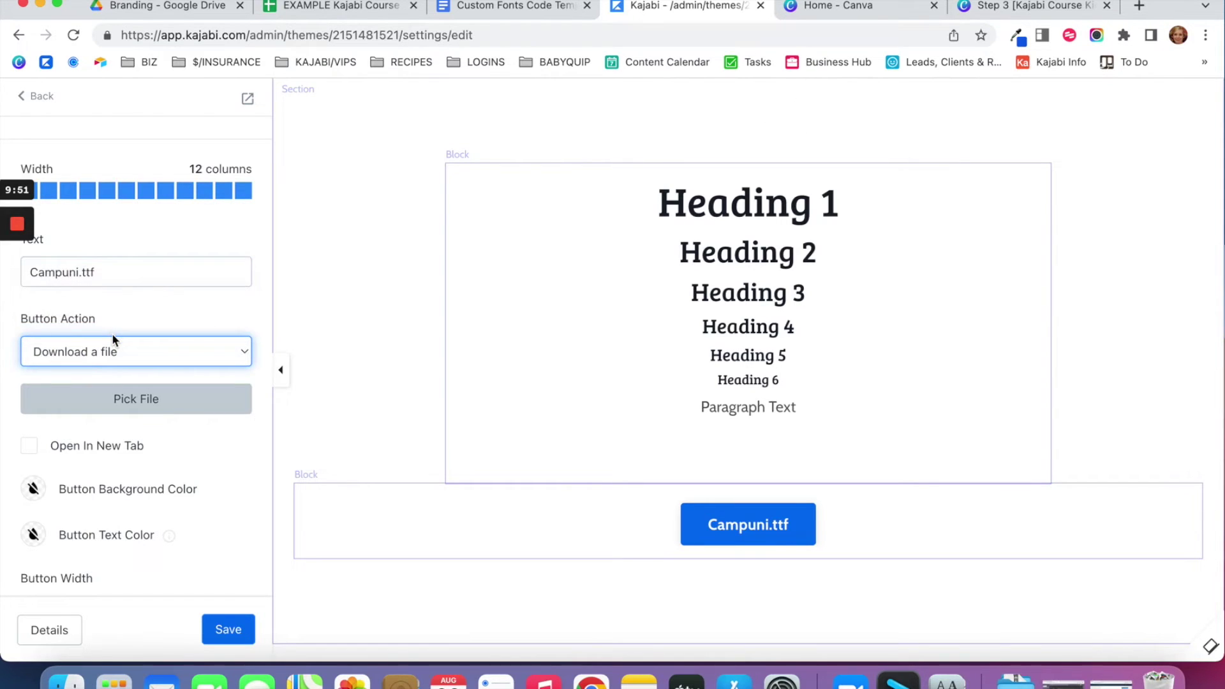
Upload Campuni.ttf from the Downloads folder as the Campuni.ttf button's download file and save the page.
left_click(161, 407)
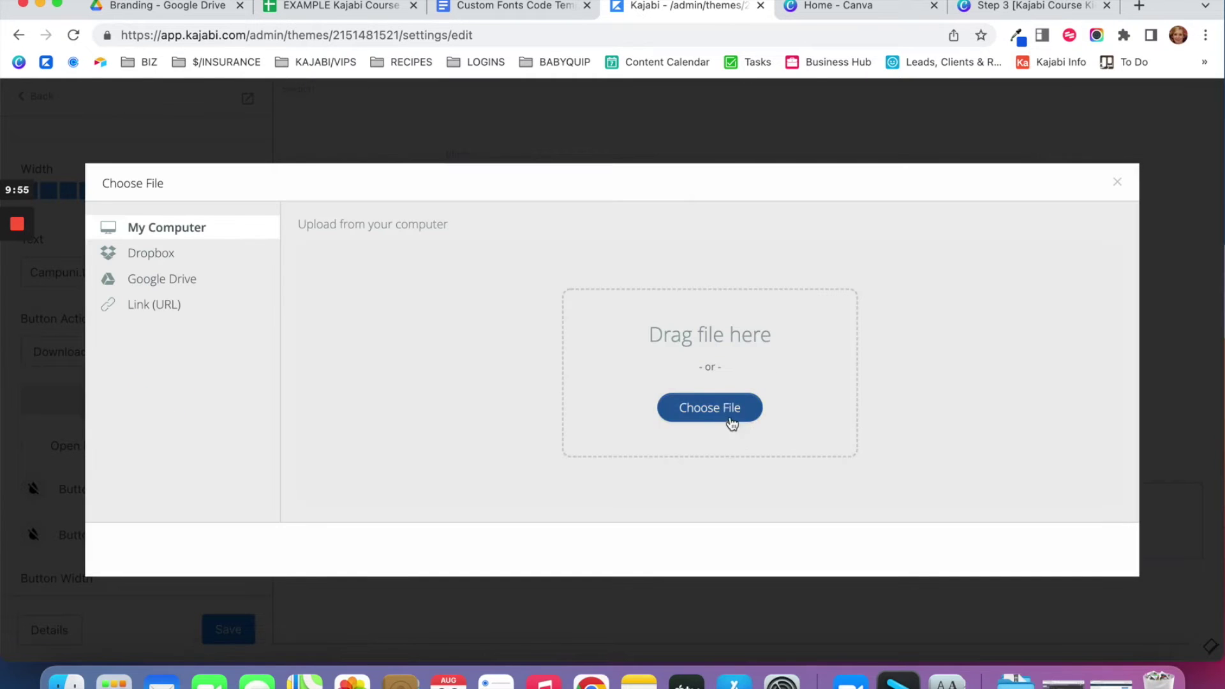
left_click(732, 423)
left_click(608, 76)
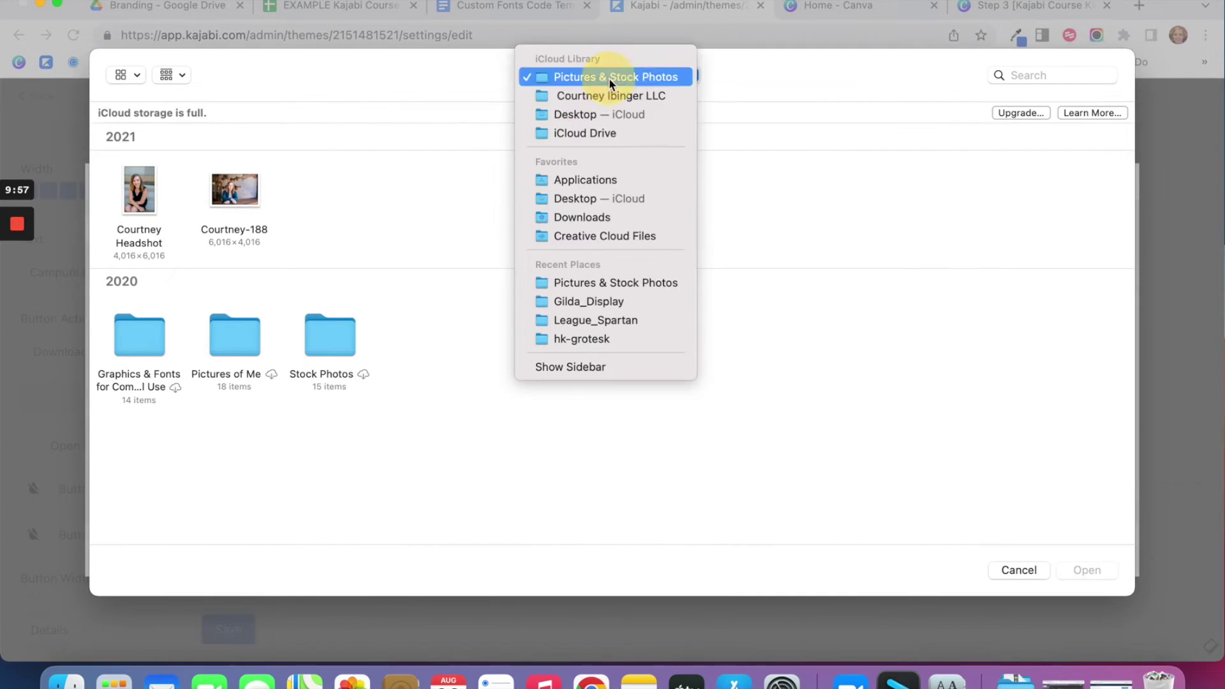
left_click(615, 215)
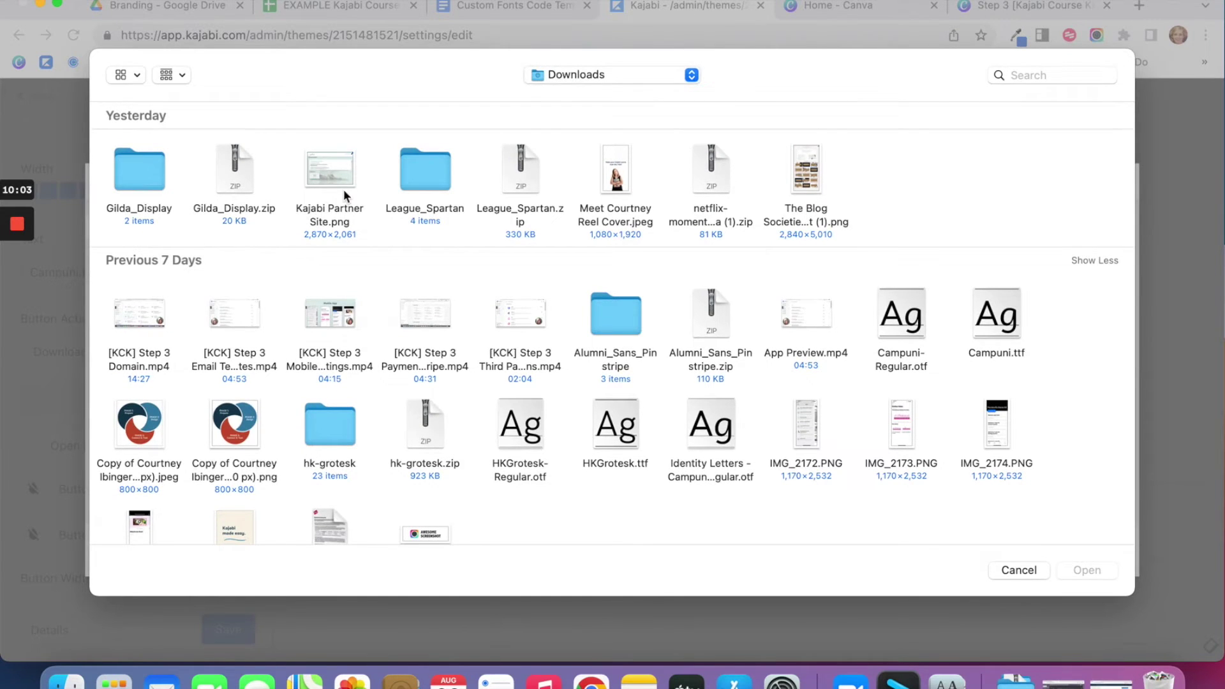
scroll(343, 189, "down", 1)
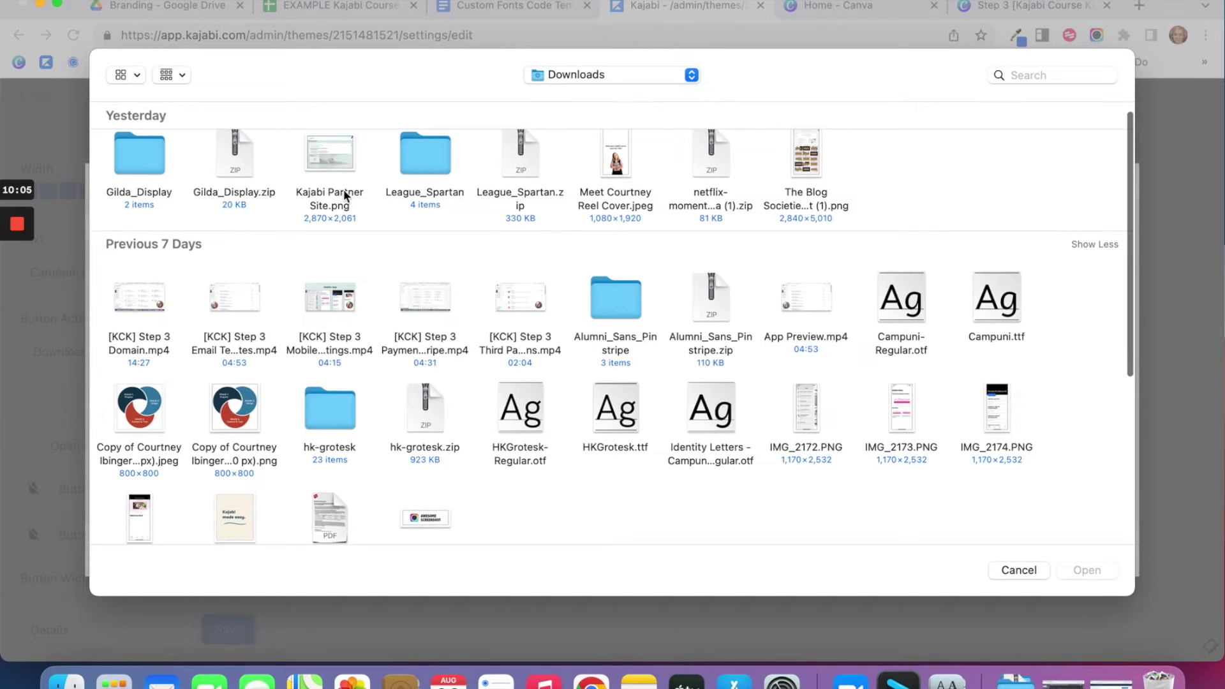
left_click(1004, 306)
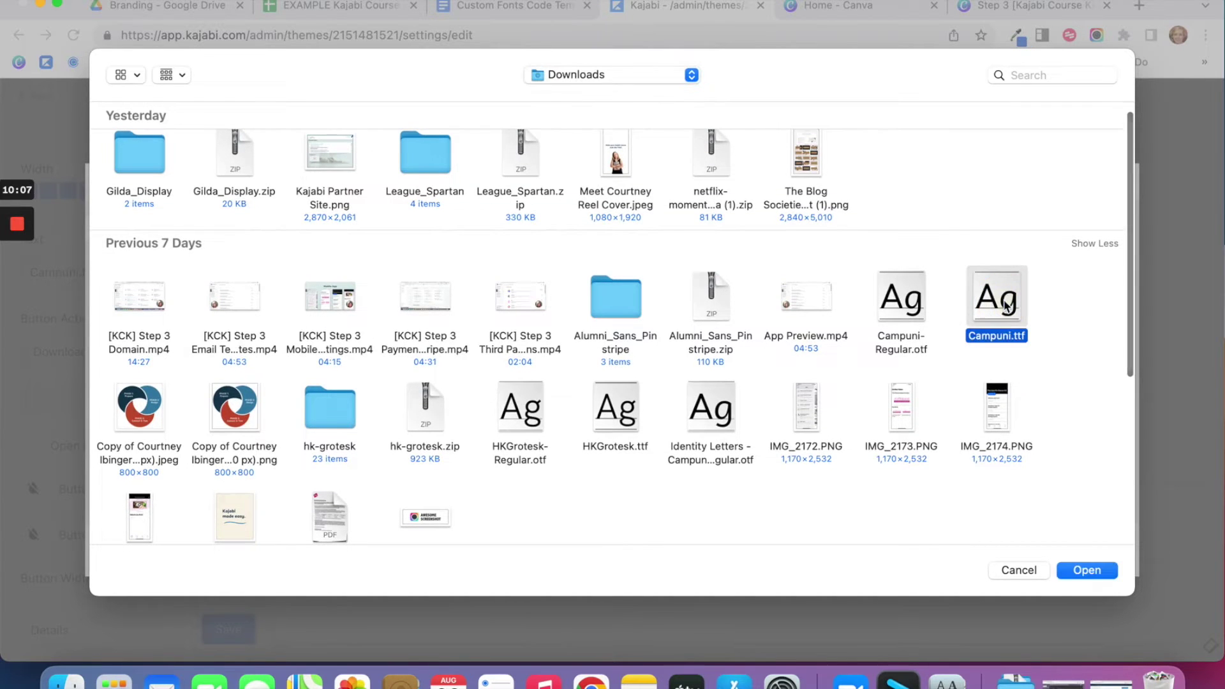
left_click(1110, 569)
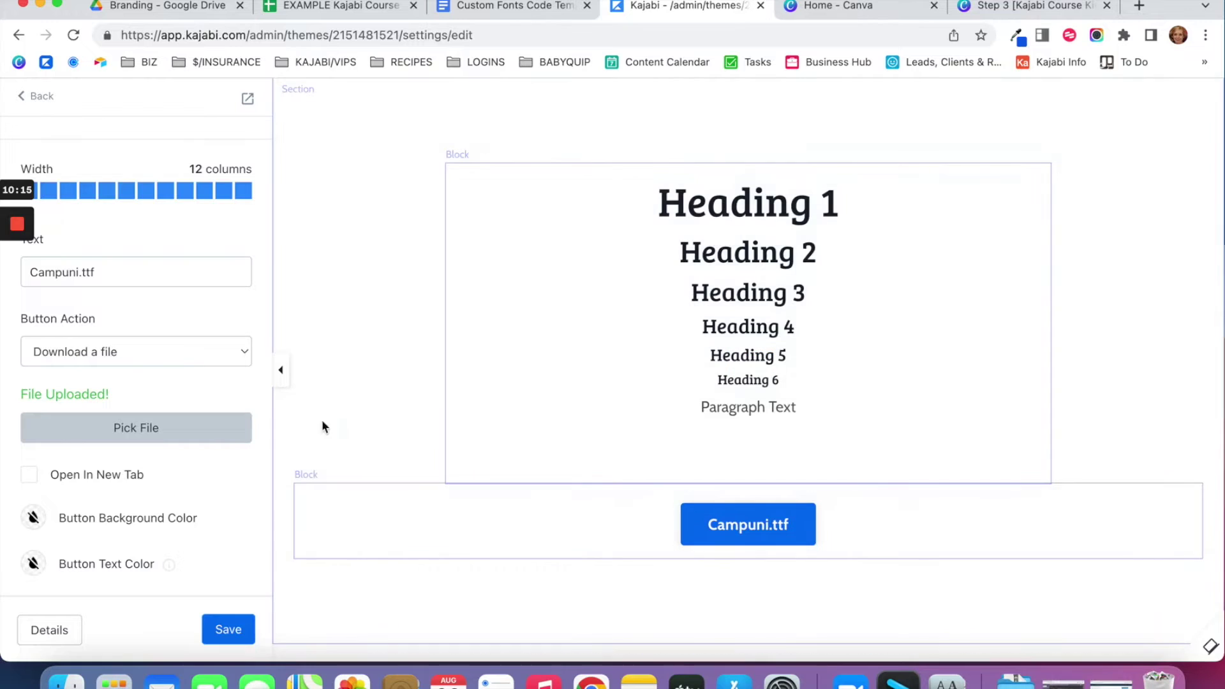
left_click(227, 624)
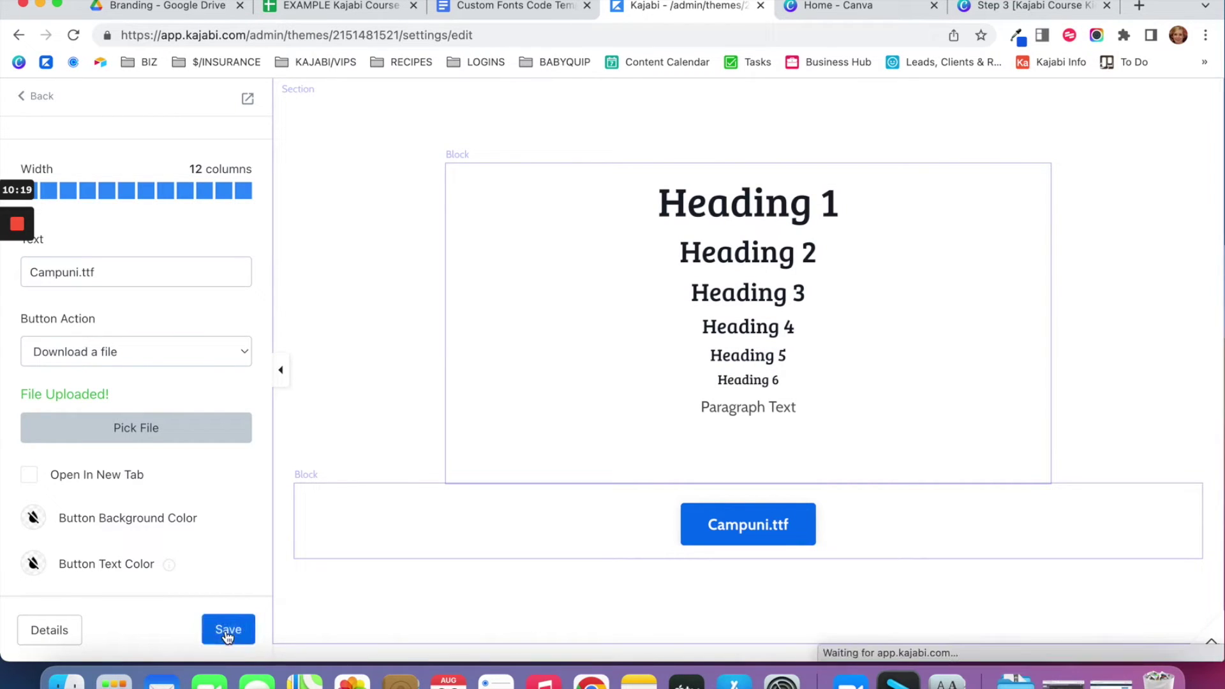
left_click(227, 631)
Add a second Call to Action block to the Hero section with the button text "HKGrotesk.ttf".
scroll(108, 278, "up", 2)
left_click(41, 96)
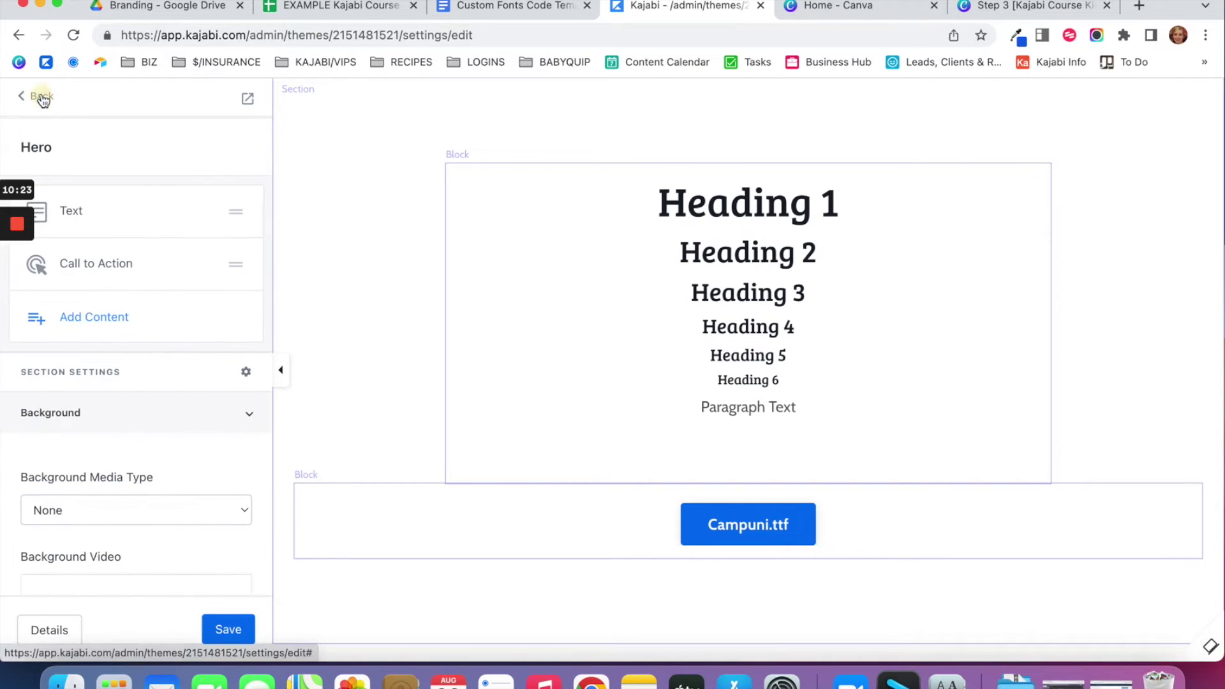
left_click(110, 319)
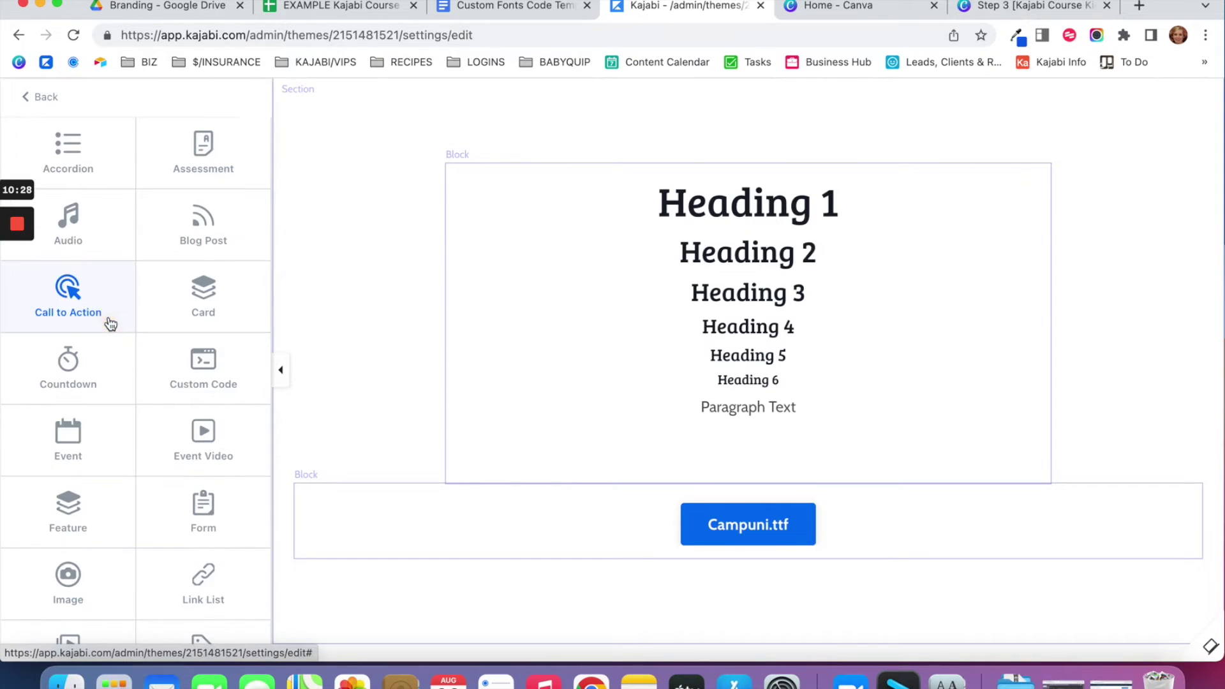
left_click(62, 284)
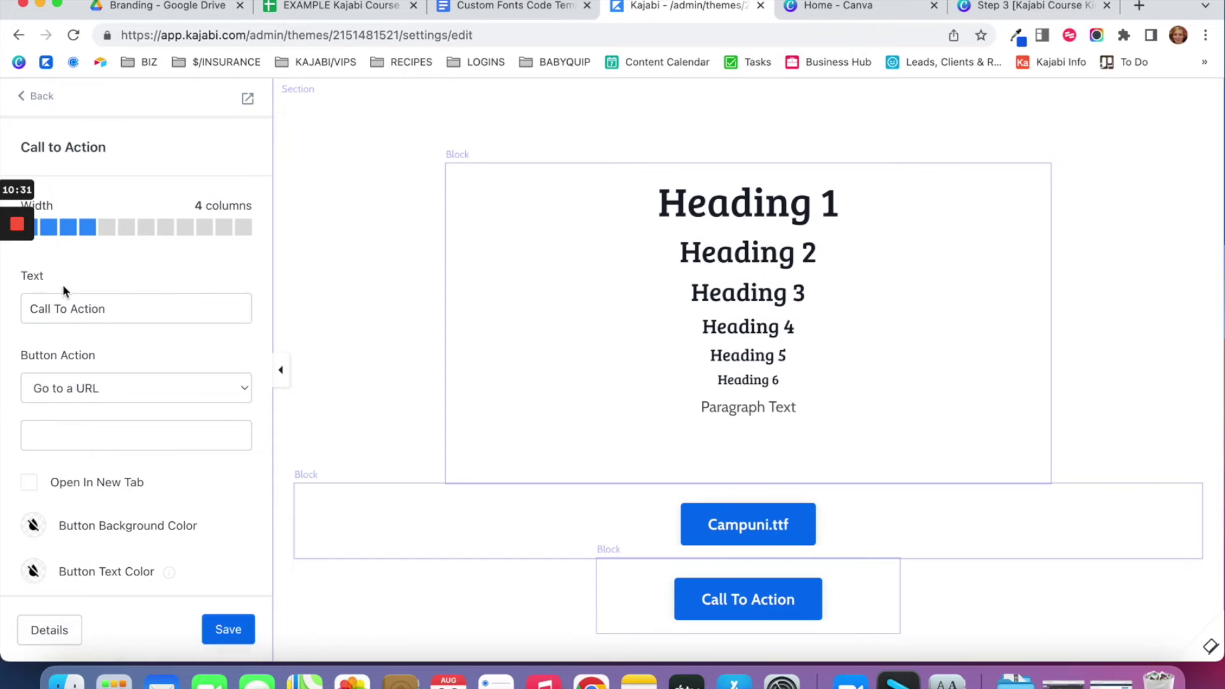
left_click_drag(120, 308, 26, 308)
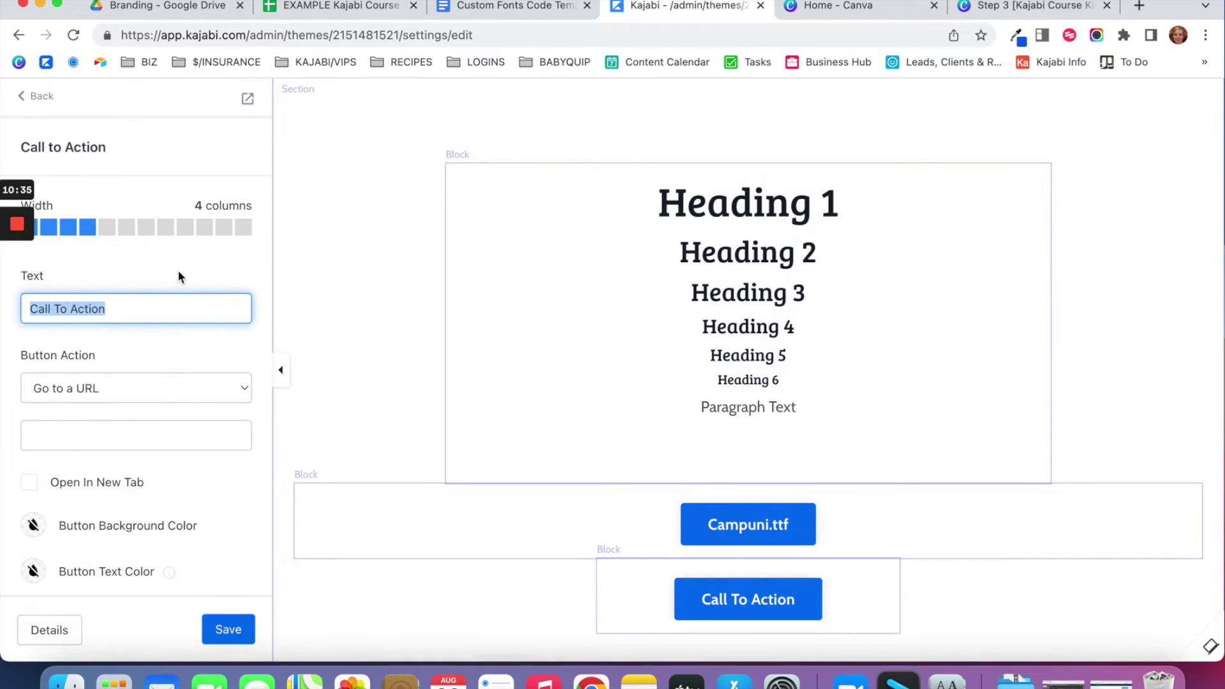
type("HK")
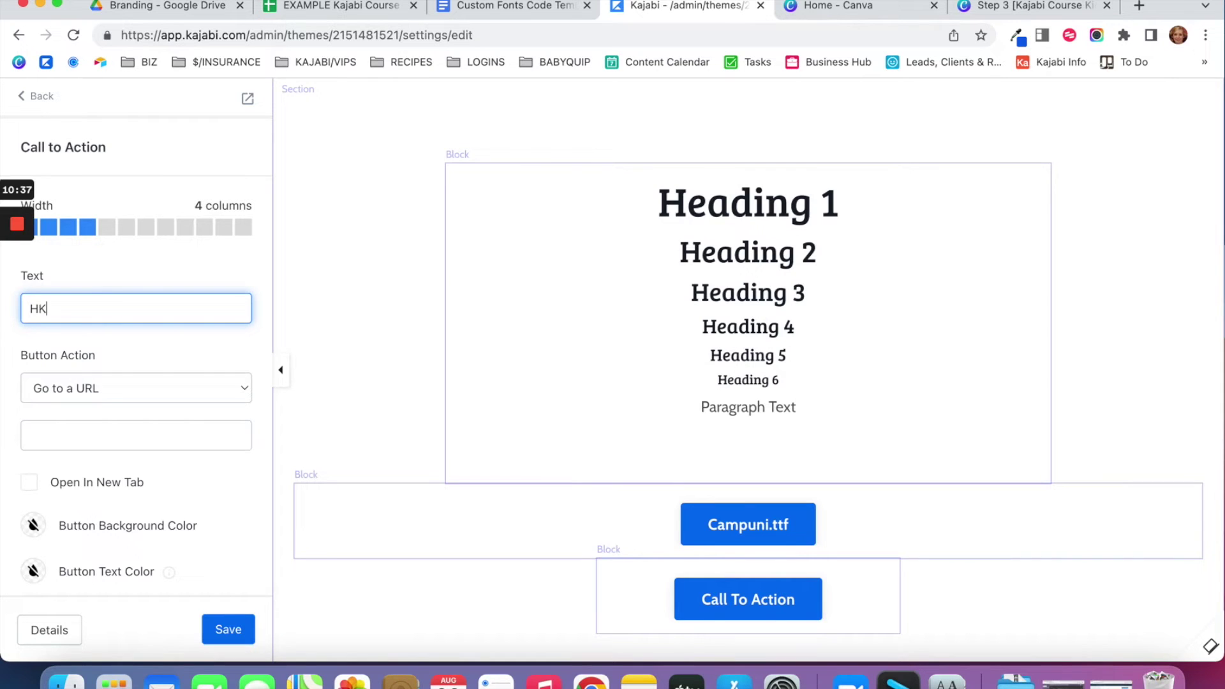
type("Grotesk.ttf")
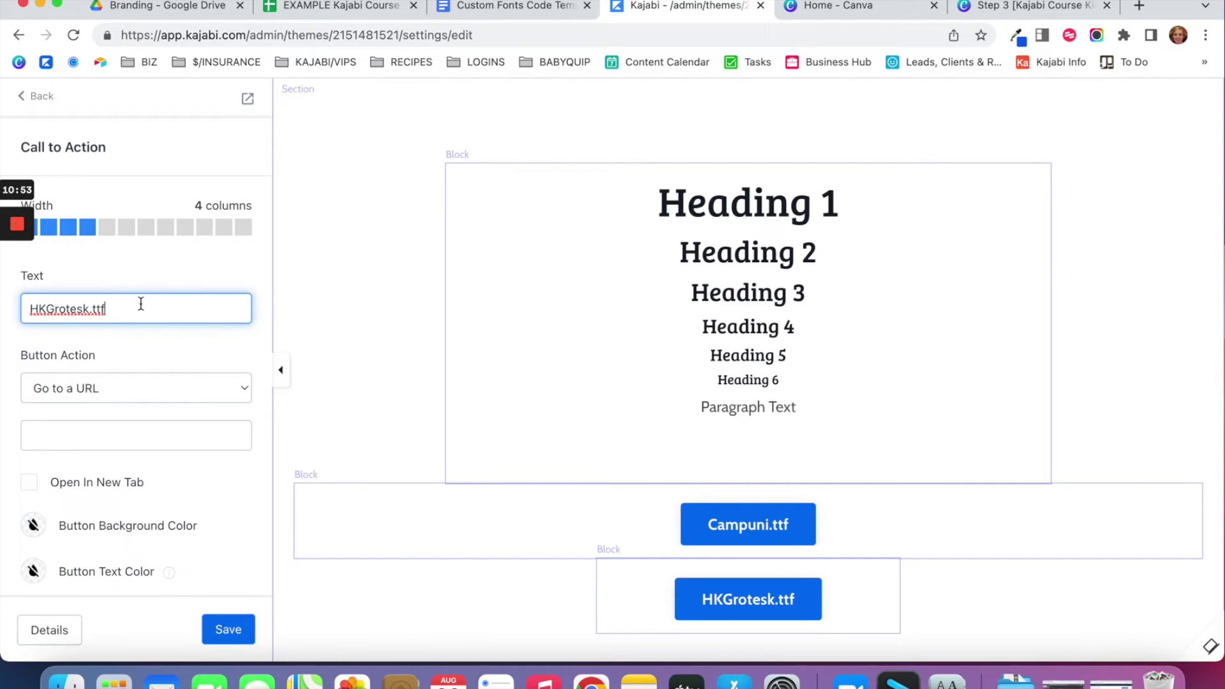
Set the HKGrotesk.ttf button to Download a file, using HKGrotesk.ttf from the Downloads folder, and save the page.
left_click(135, 390)
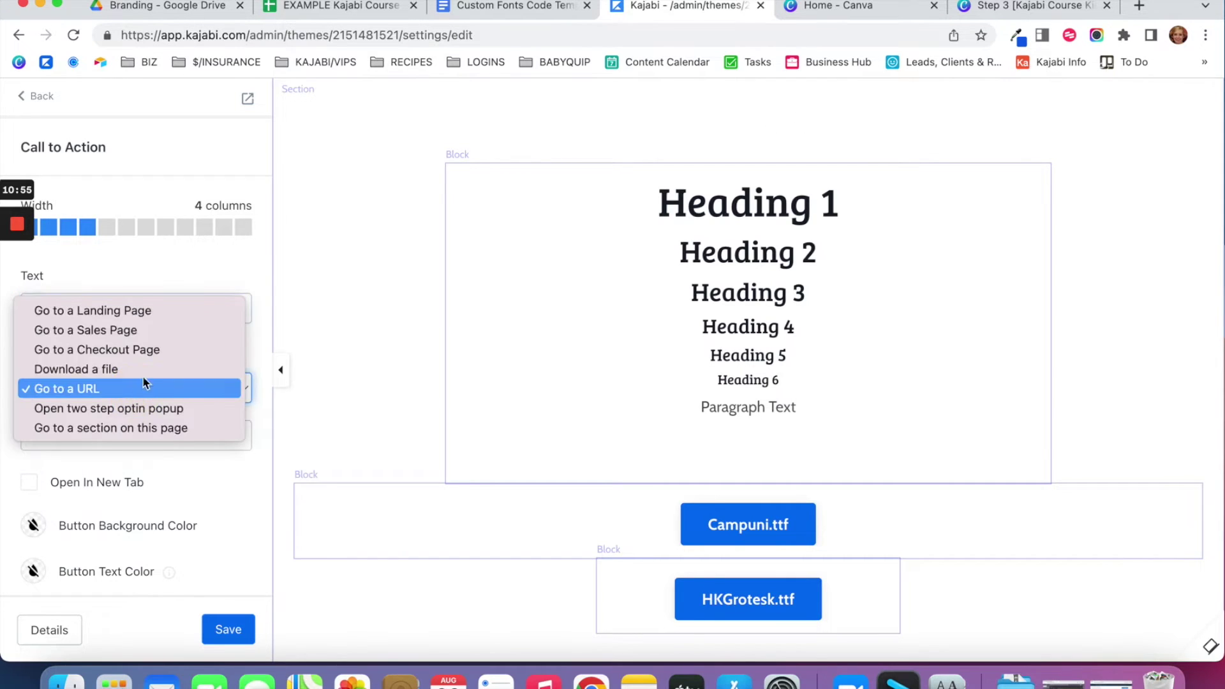
left_click(145, 373)
left_click(150, 437)
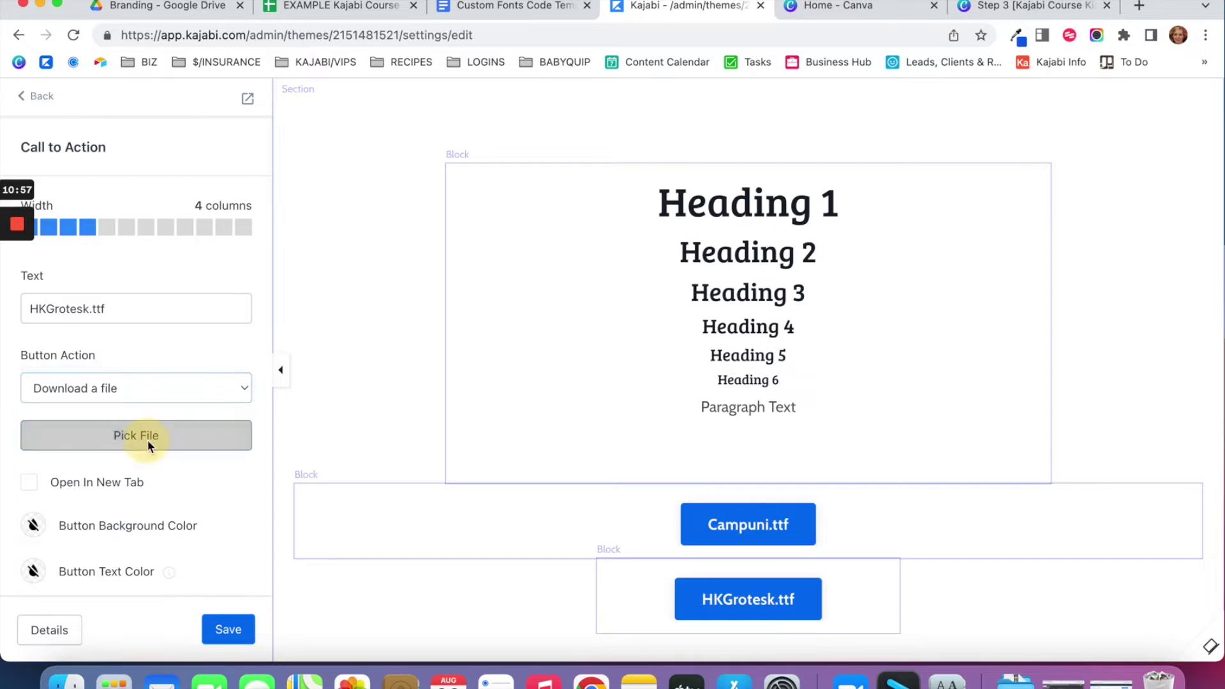
left_click(700, 423)
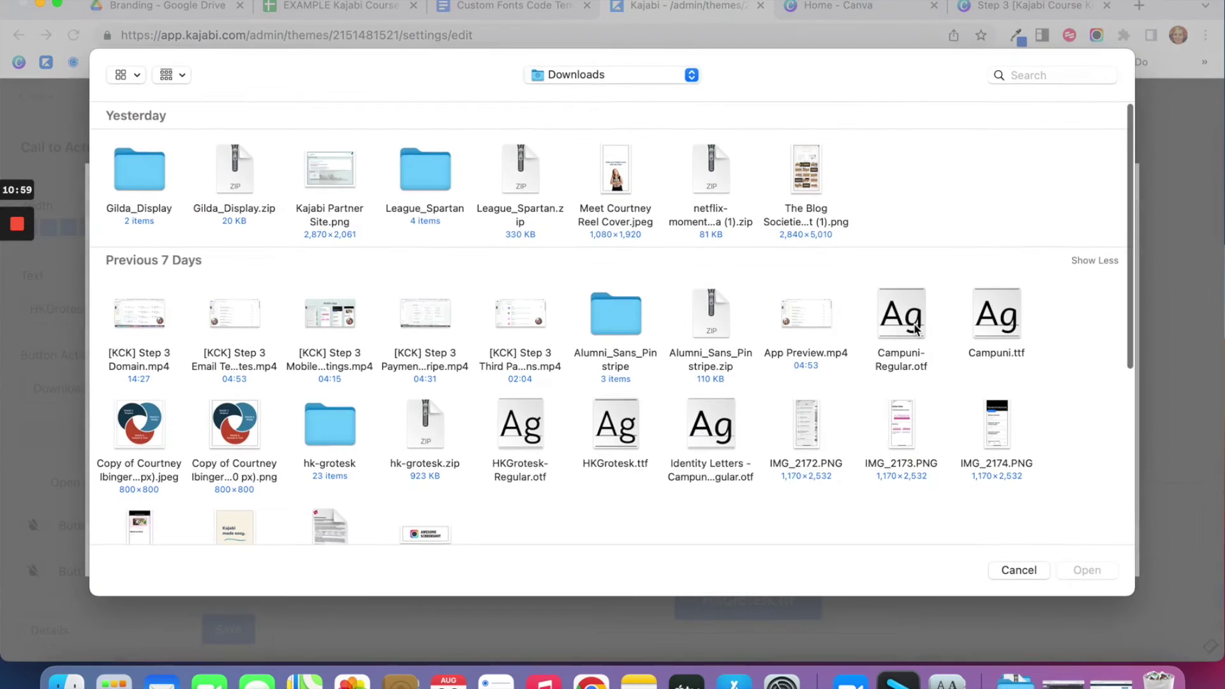
left_click(624, 460)
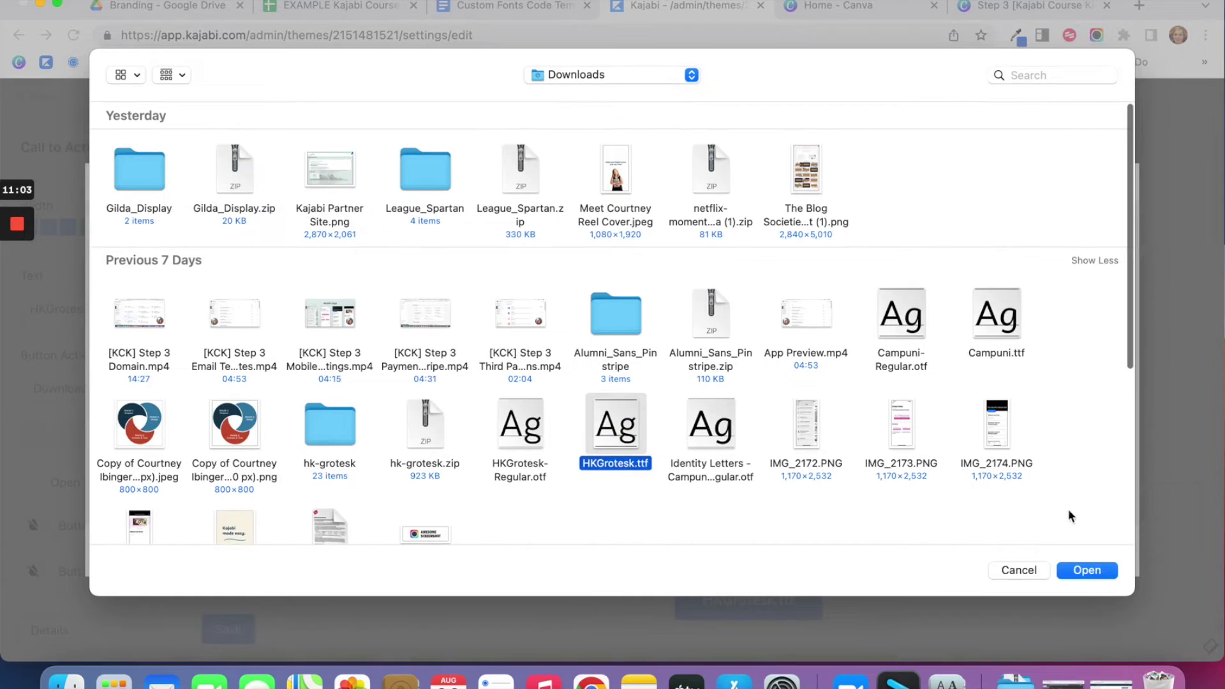
left_click(1083, 570)
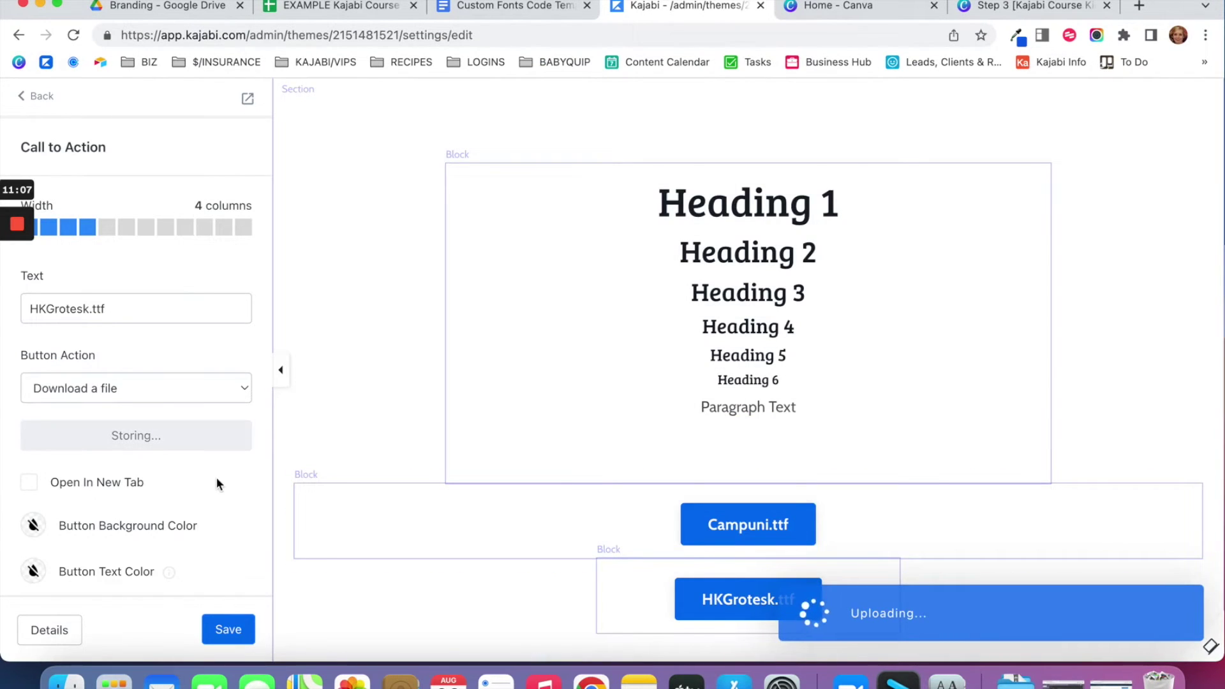
scroll(218, 484, "down", 2)
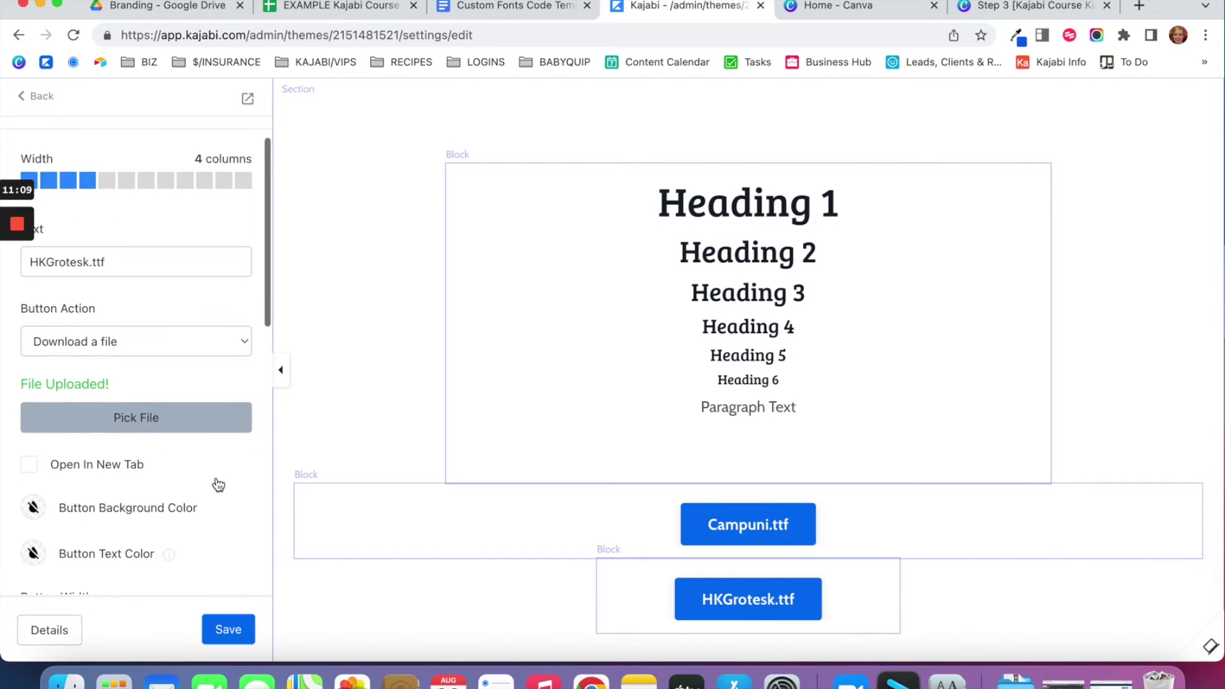
left_click(230, 635)
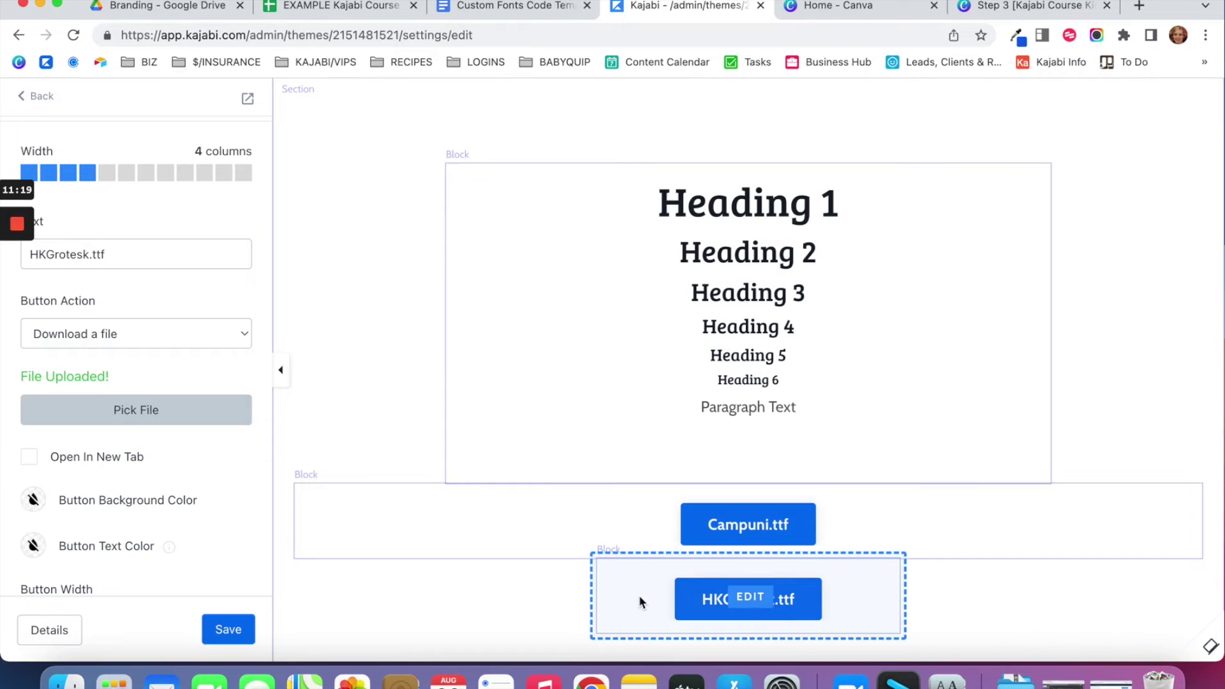
Switch to the Custom Fonts Code Template document and read Steps 8 and 9 on copying the font source URLs.
left_click(529, 10)
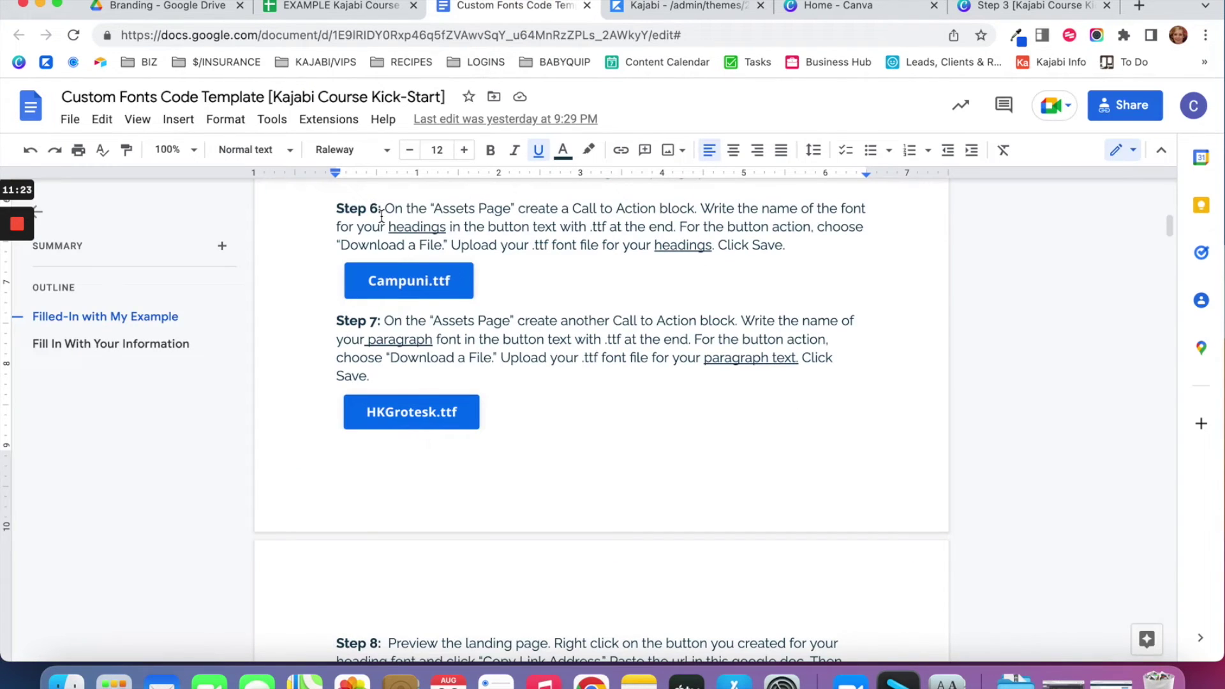
scroll(412, 346, "down", 1)
scroll(415, 347, "down", 5)
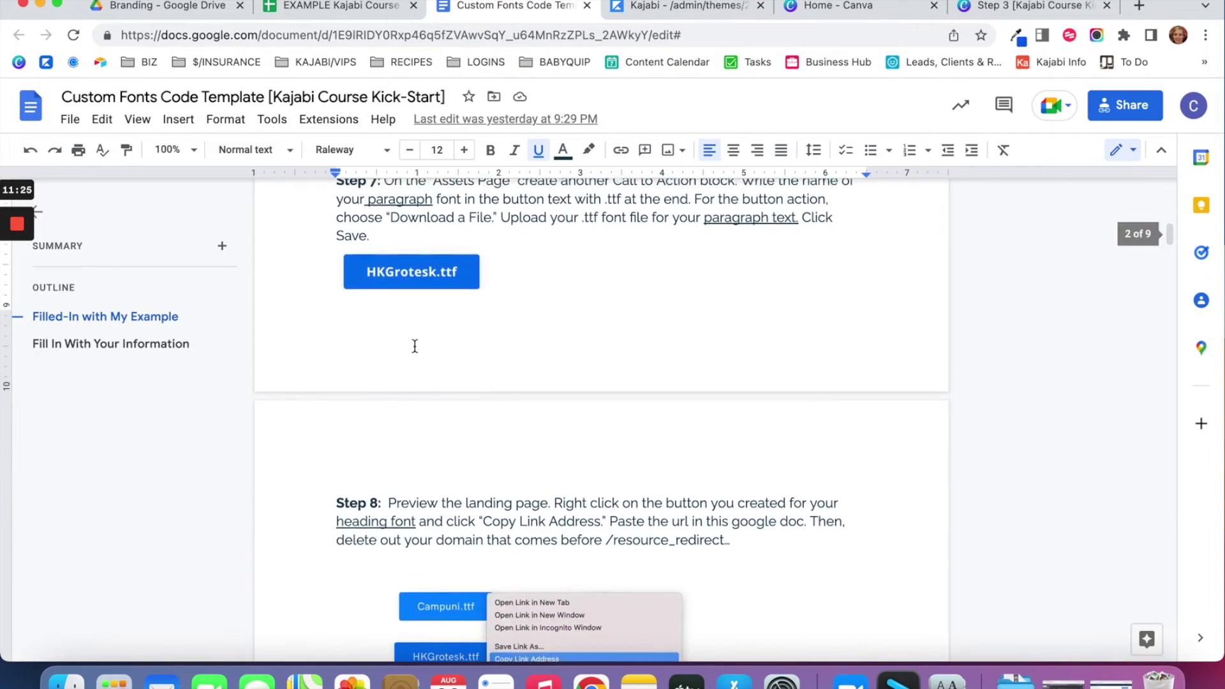
scroll(382, 399, "down", 3)
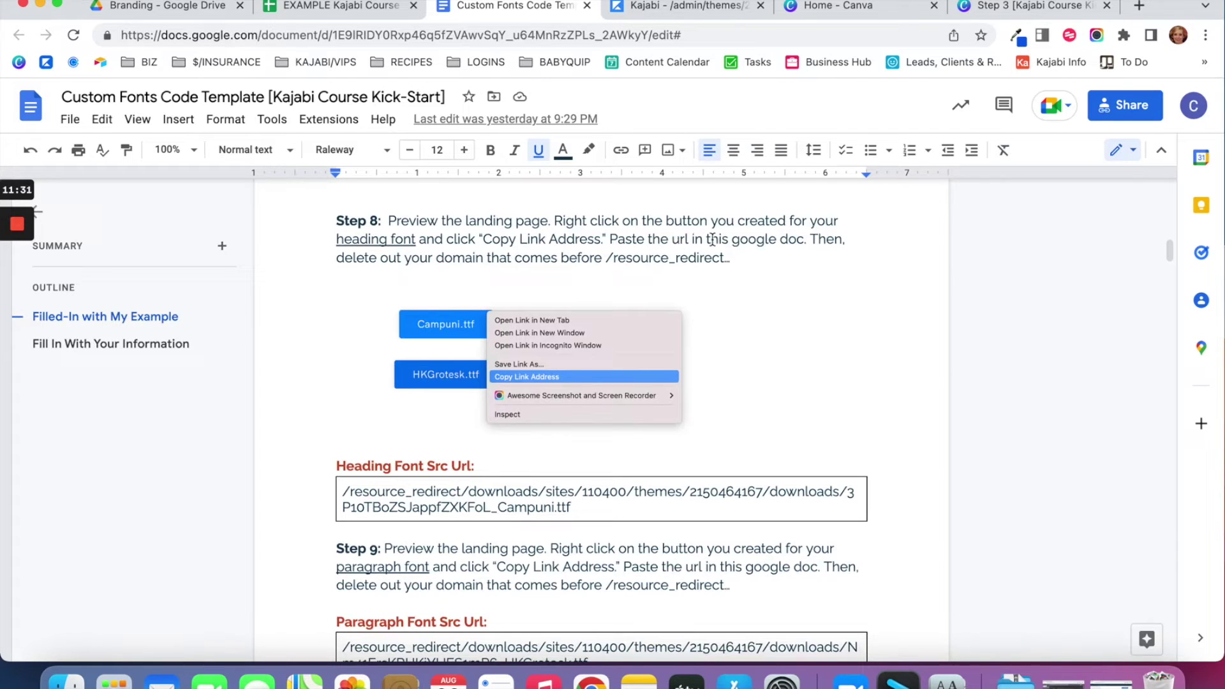
scroll(702, 239, "down", 1)
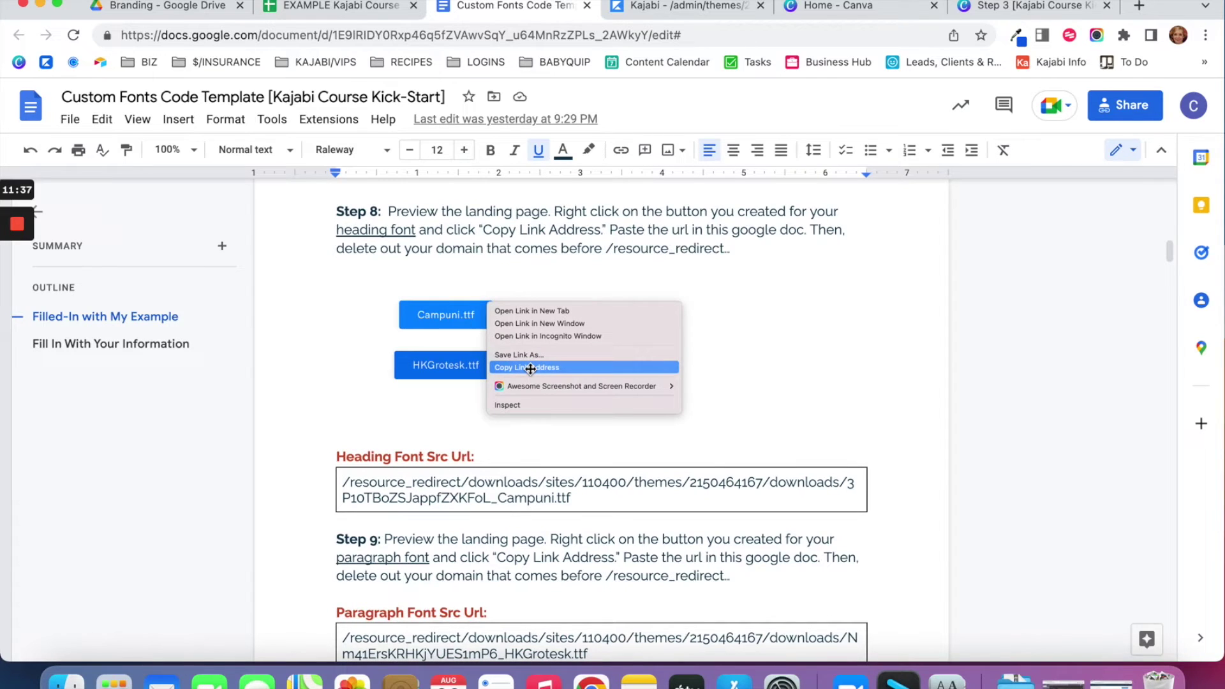
scroll(530, 369, "down", 1)
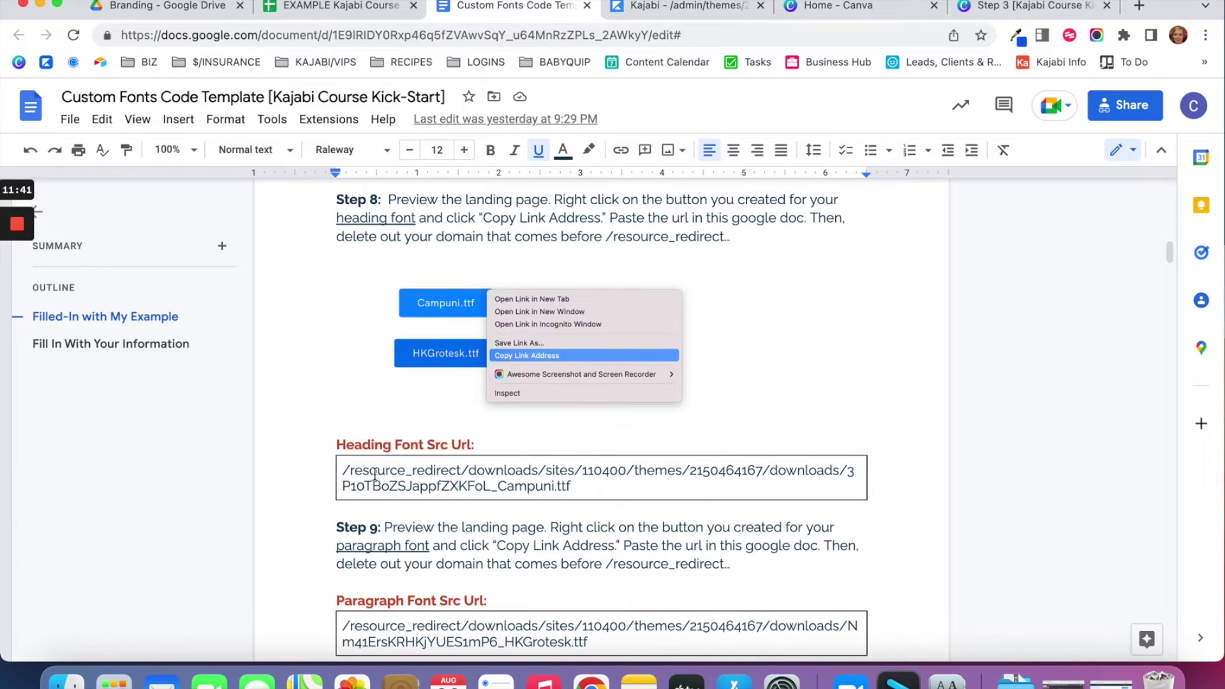
scroll(374, 475, "down", 2)
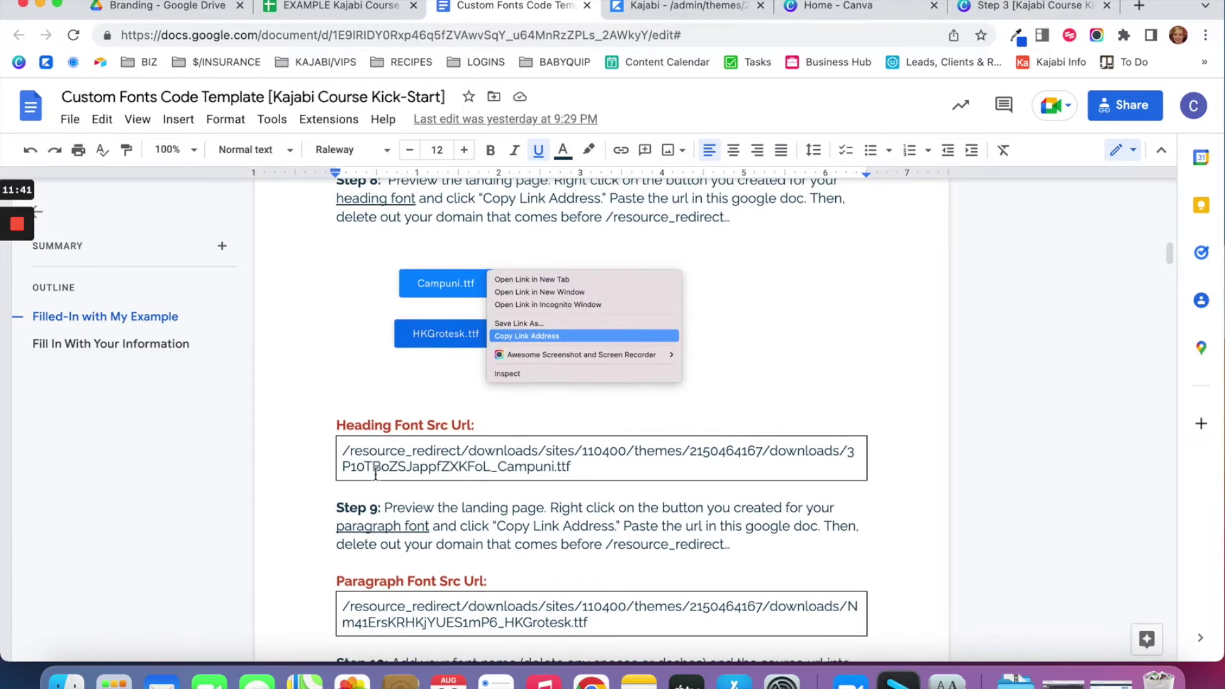
Return to Kajabi, preview the Assets Page, and copy the link address of the Campuni.ttf button.
left_click(718, 8)
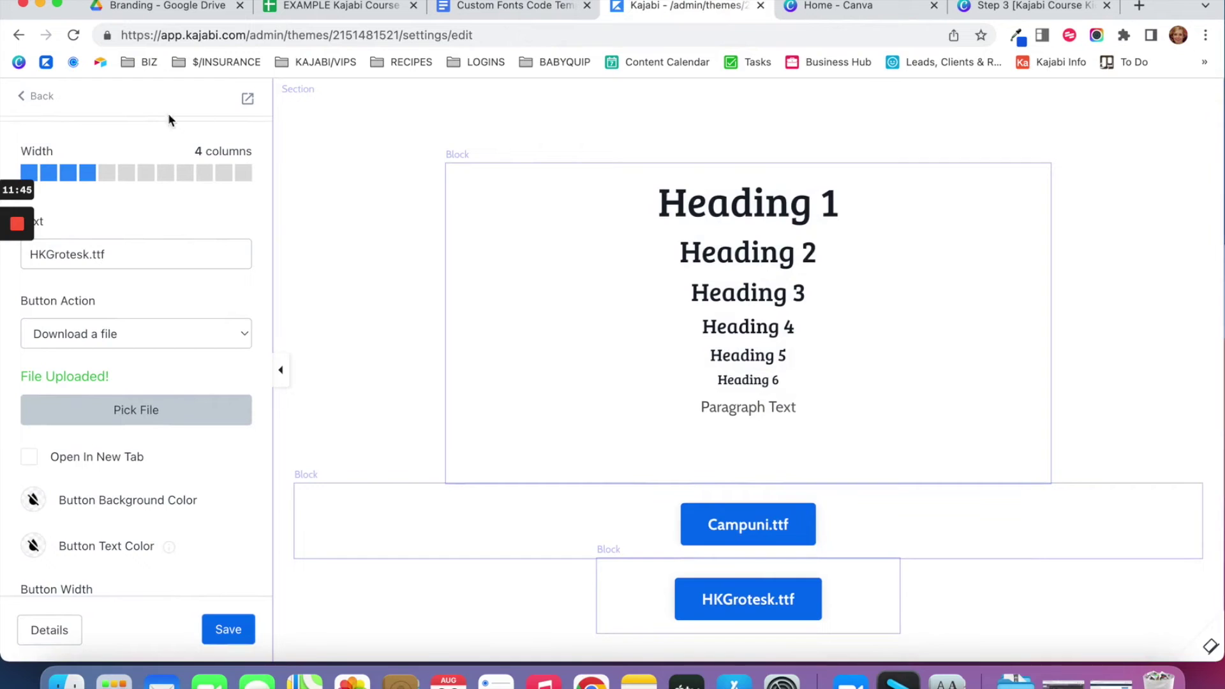
left_click(248, 99)
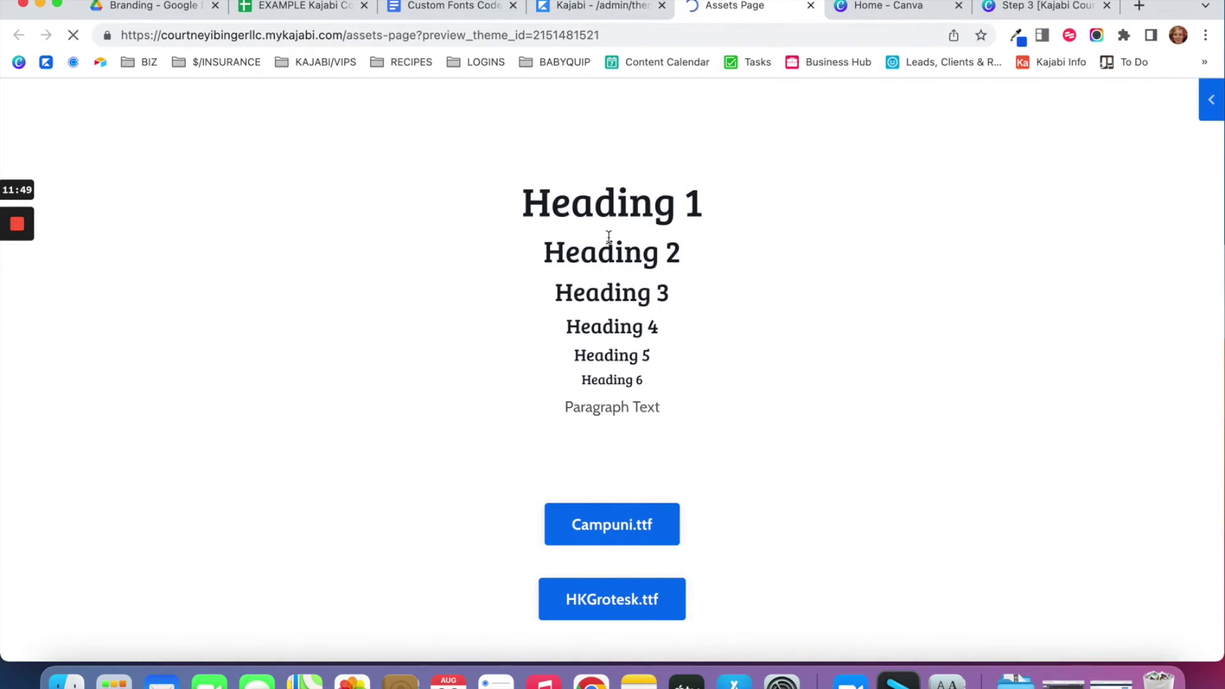
scroll(608, 237, "down", 2)
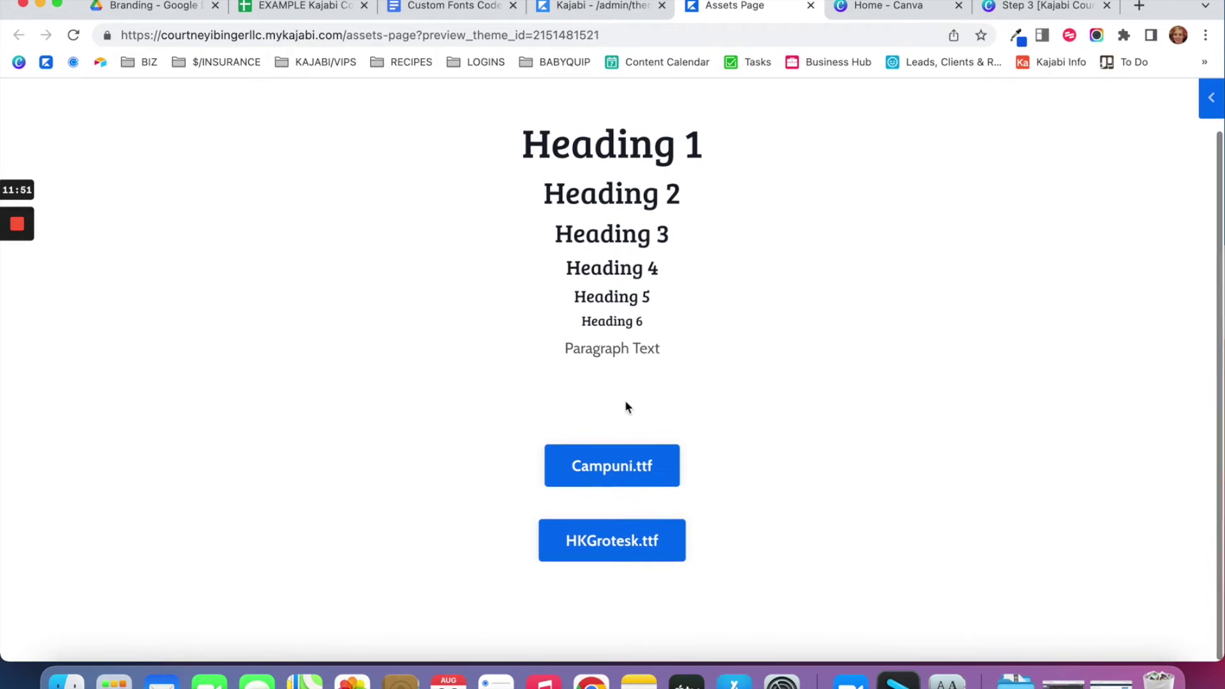
right_click(630, 473)
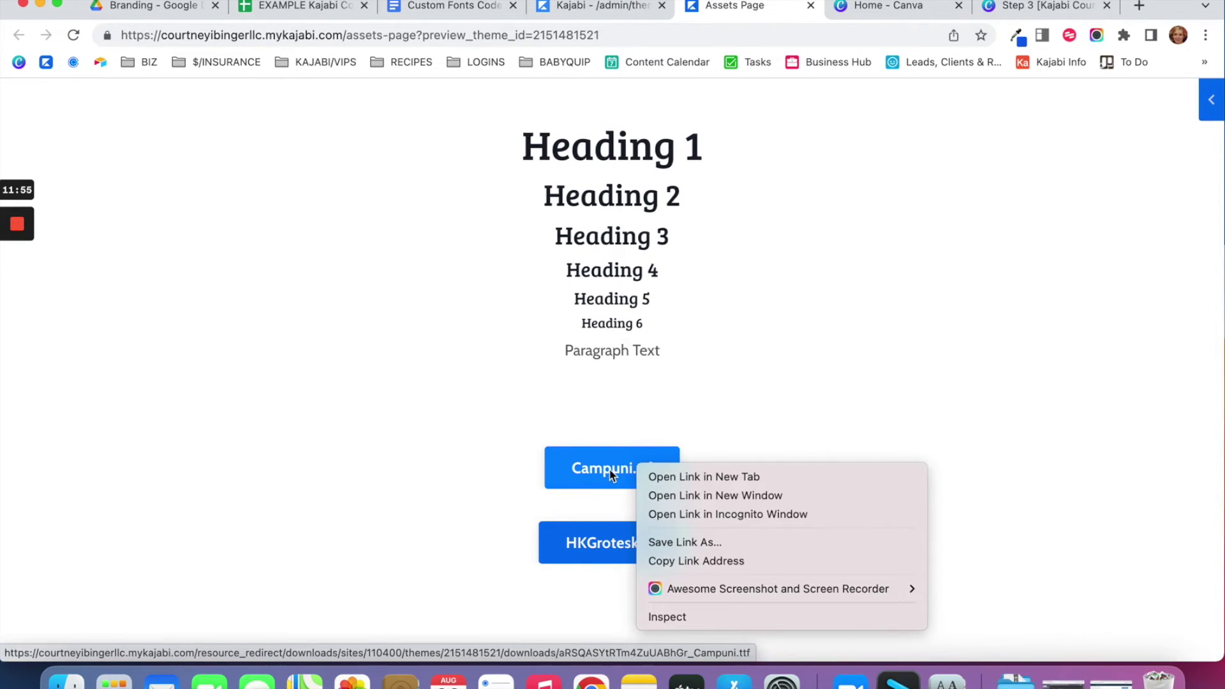
left_click(759, 562)
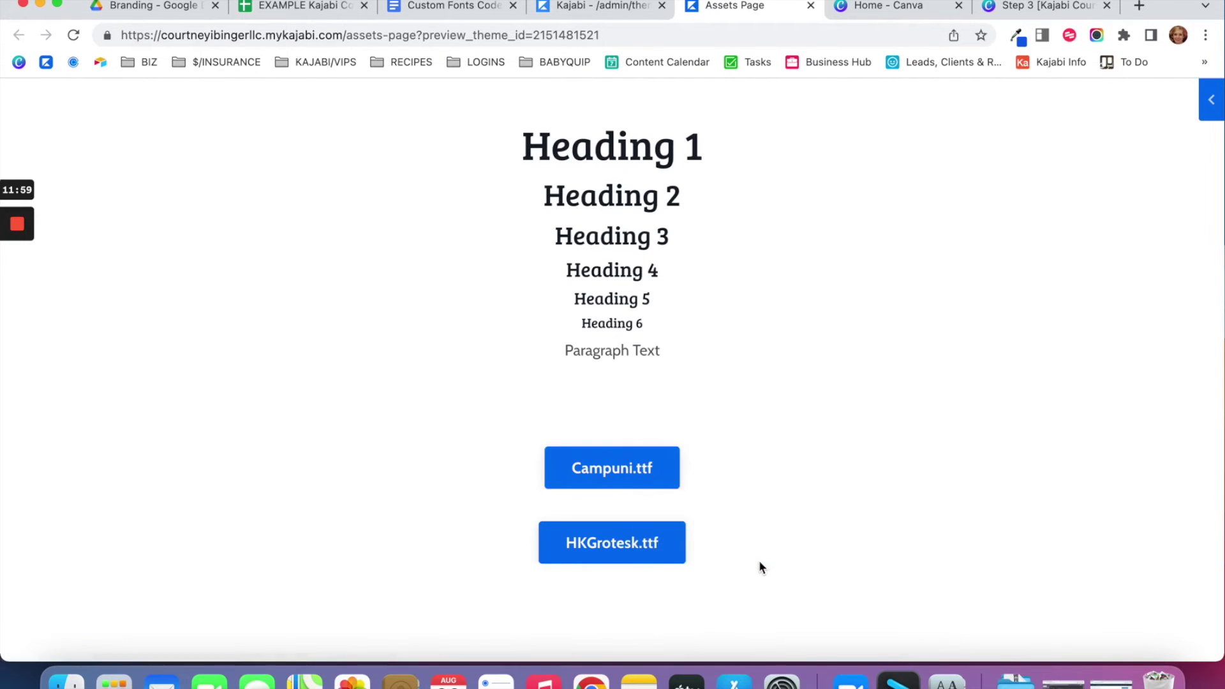
Switch to the Custom Fonts Code Template document and replace the Heading Font Src Url with the copied Campuni.ttf link.
left_click(476, 9)
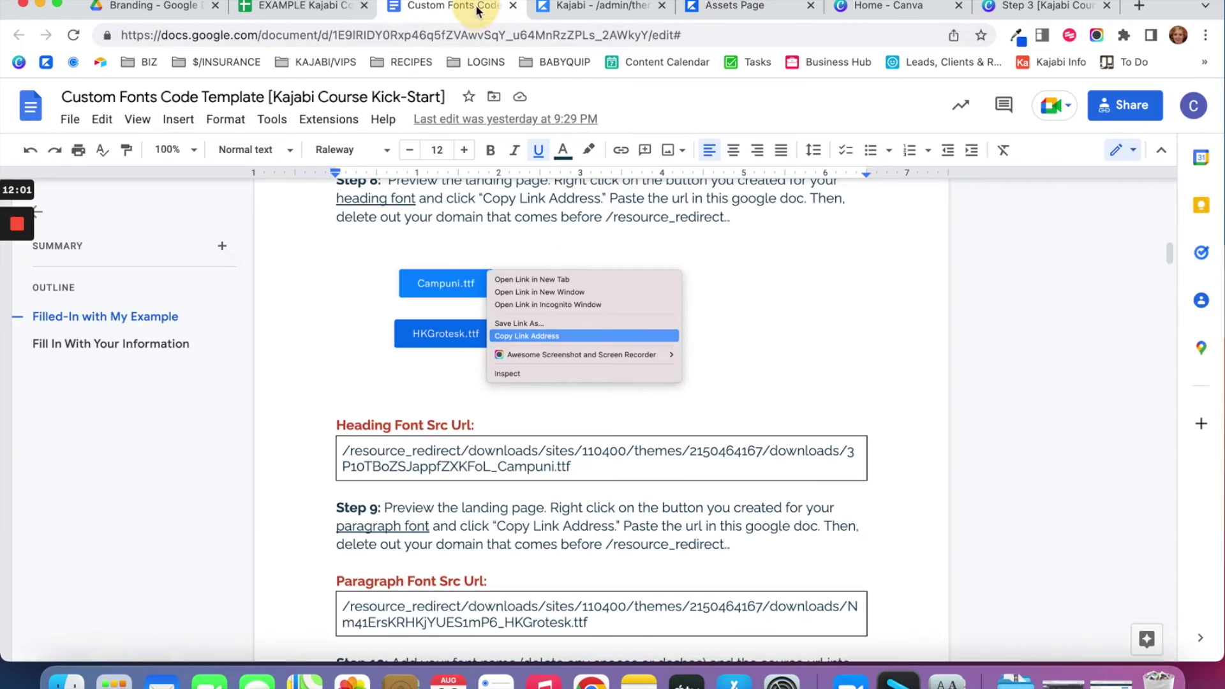
scroll(464, 340, "down", 1)
left_click_drag(572, 434, 343, 412)
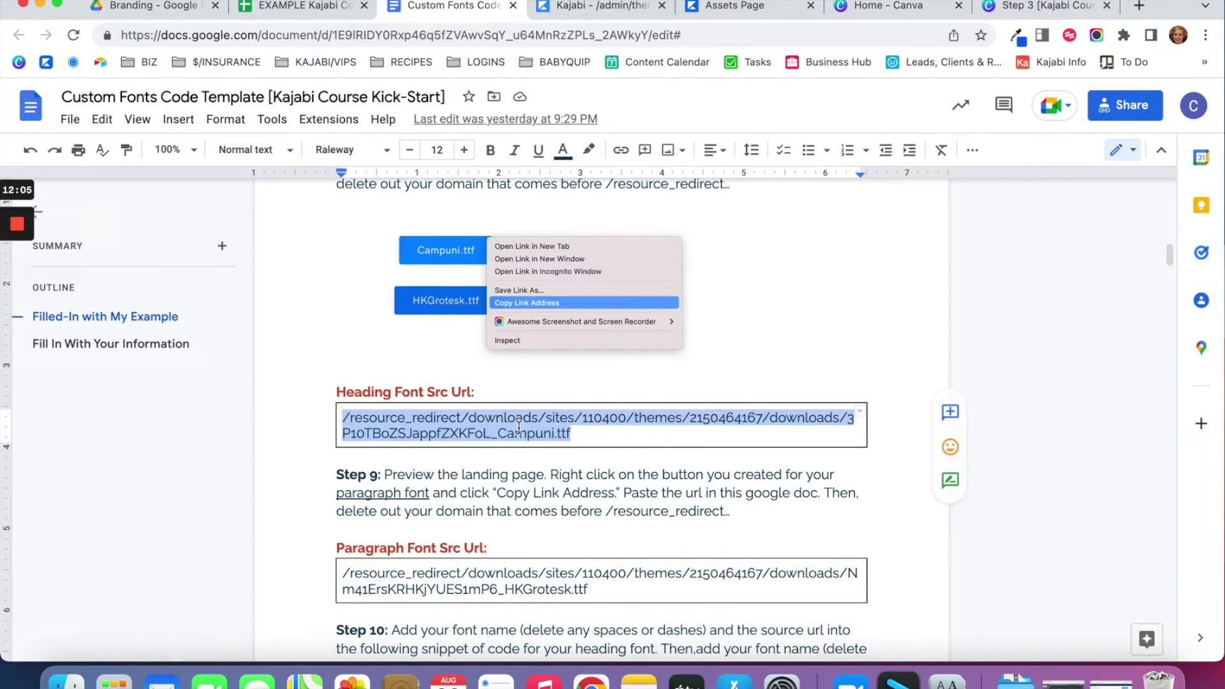
key("super+v")
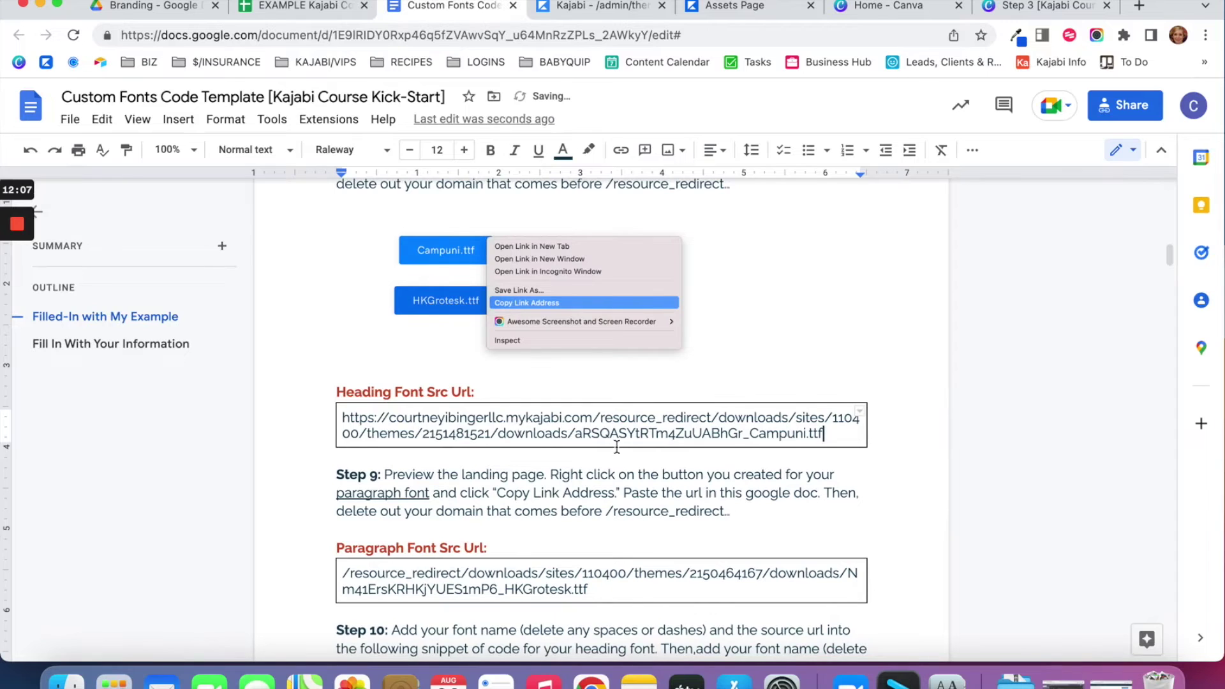
scroll(460, 433, "up", 1)
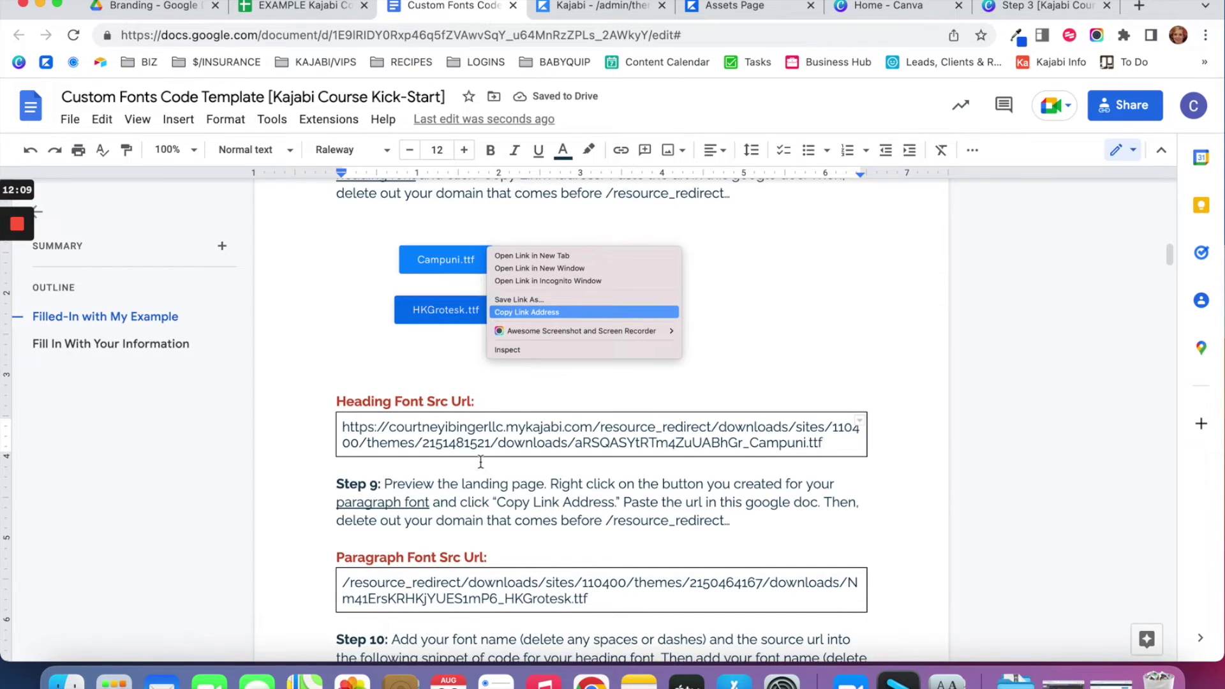
Delete the site domain that comes before /resource_redirect in the Heading Font Src Url.
scroll(481, 461, "up", 2)
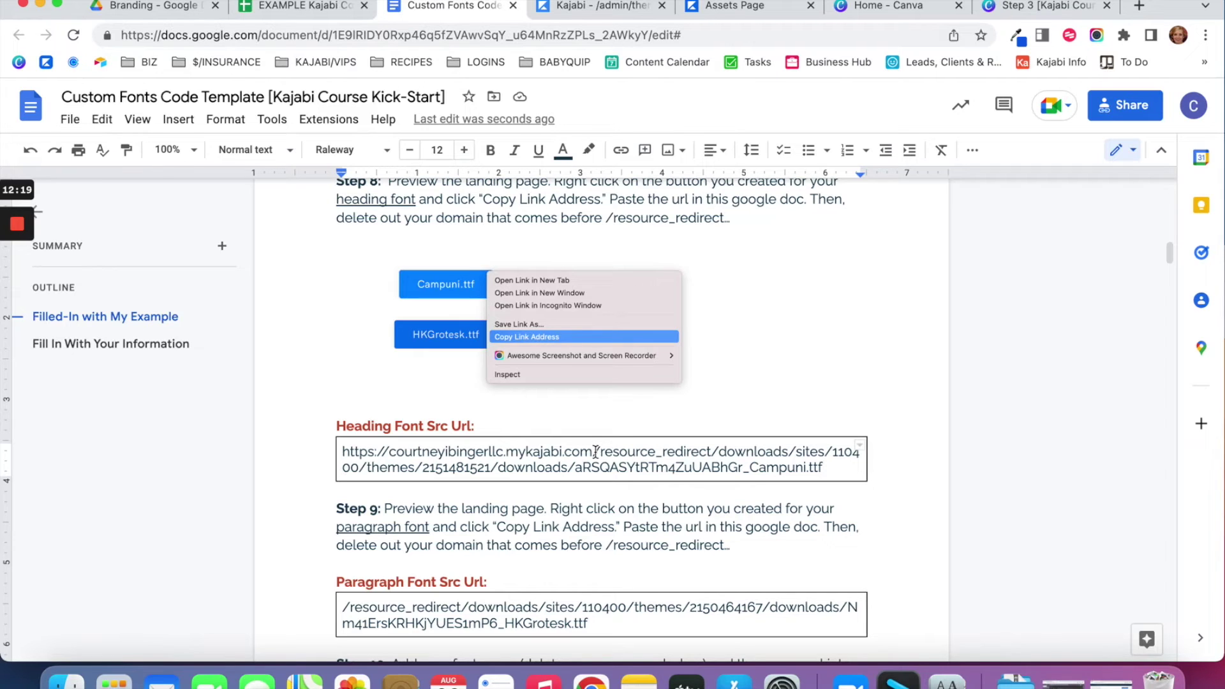
left_click_drag(594, 451, 714, 451)
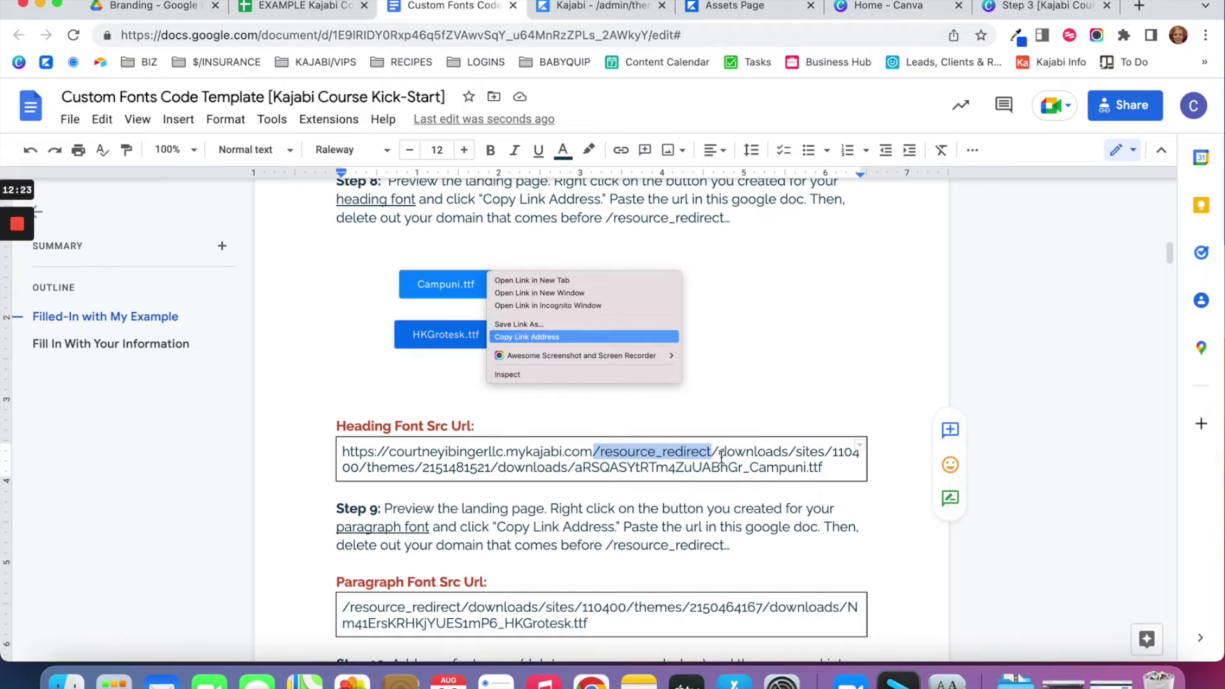
left_click(595, 452)
left_click_drag(595, 452, 341, 451)
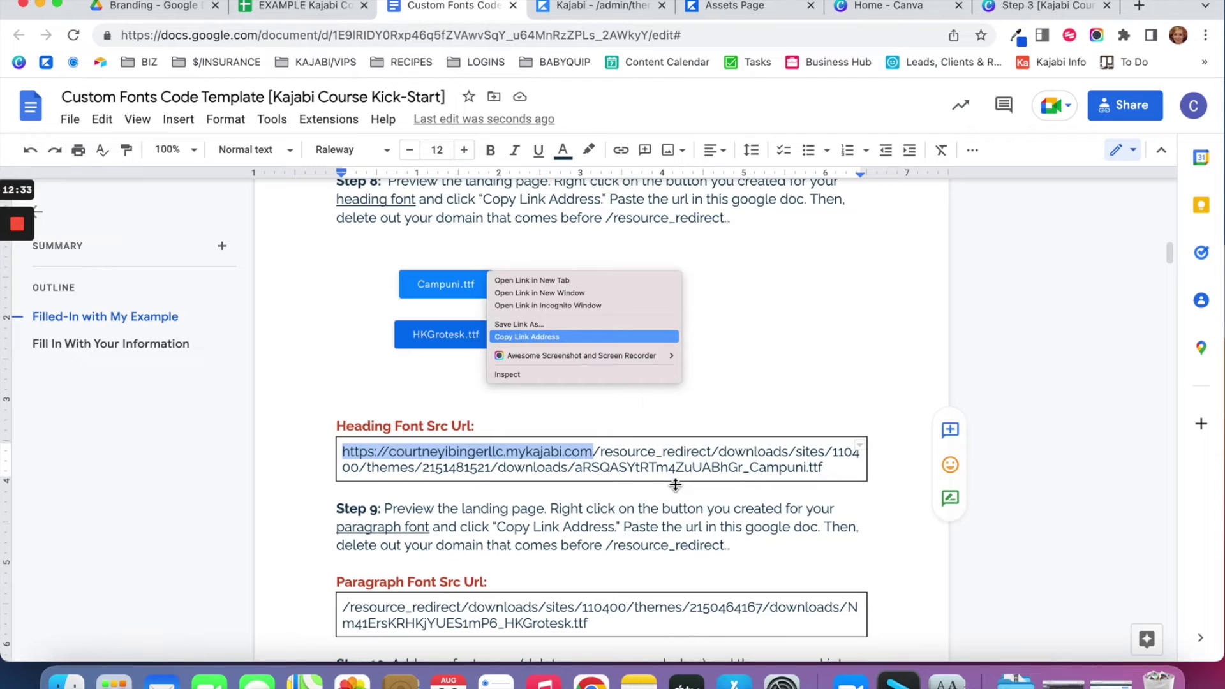
key("BackSpace")
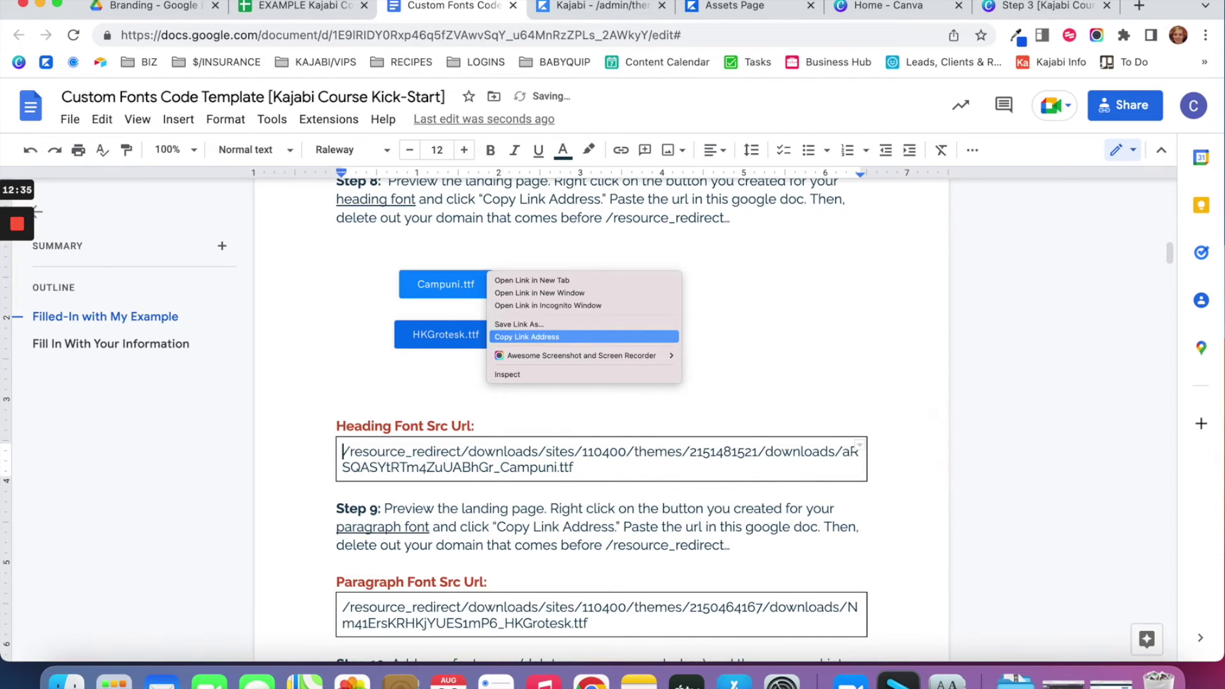
left_click_drag(589, 471, 338, 449)
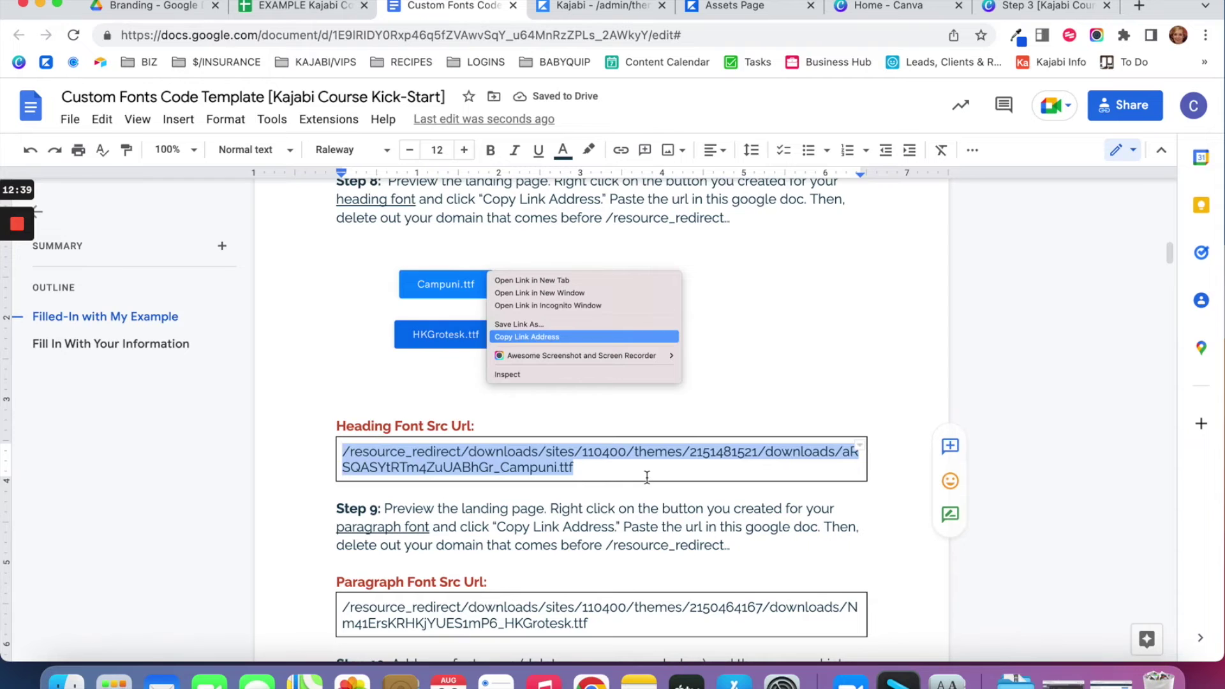
scroll(641, 488, "down", 1)
left_click(630, 502)
Return to Kajabi, preview the Assets Page, and copy the link address of the HKGrotesk.ttf button.
scroll(628, 501, "down", 3)
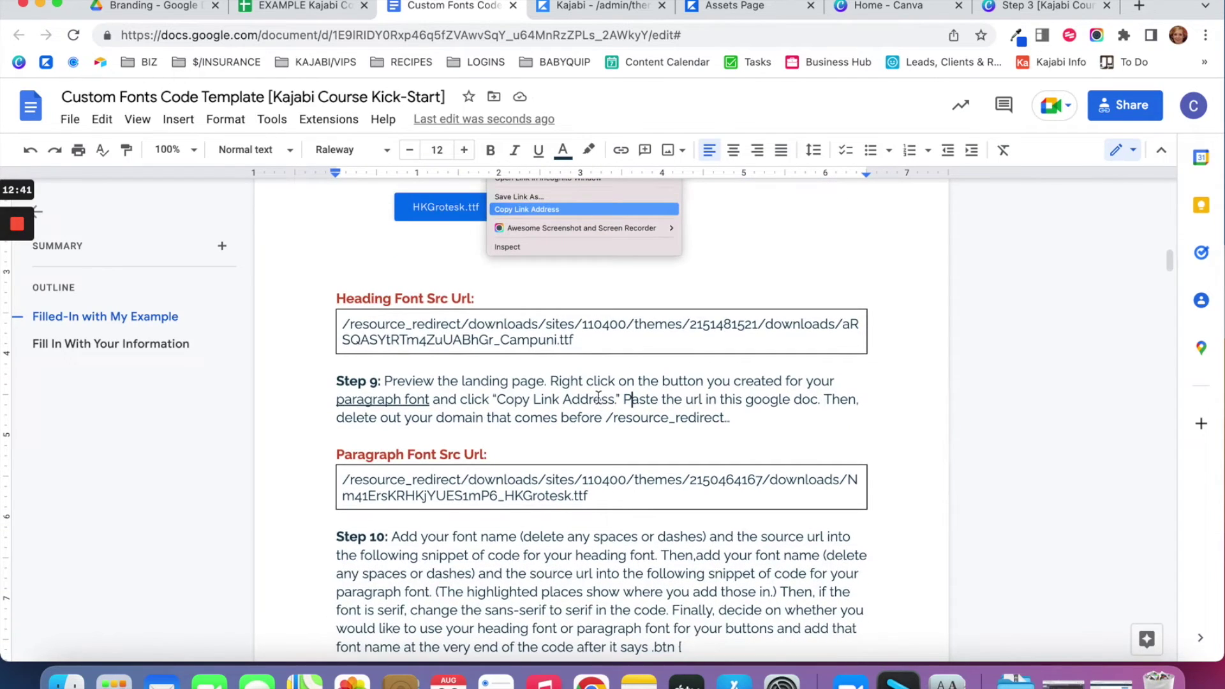
scroll(598, 397, "down", 1)
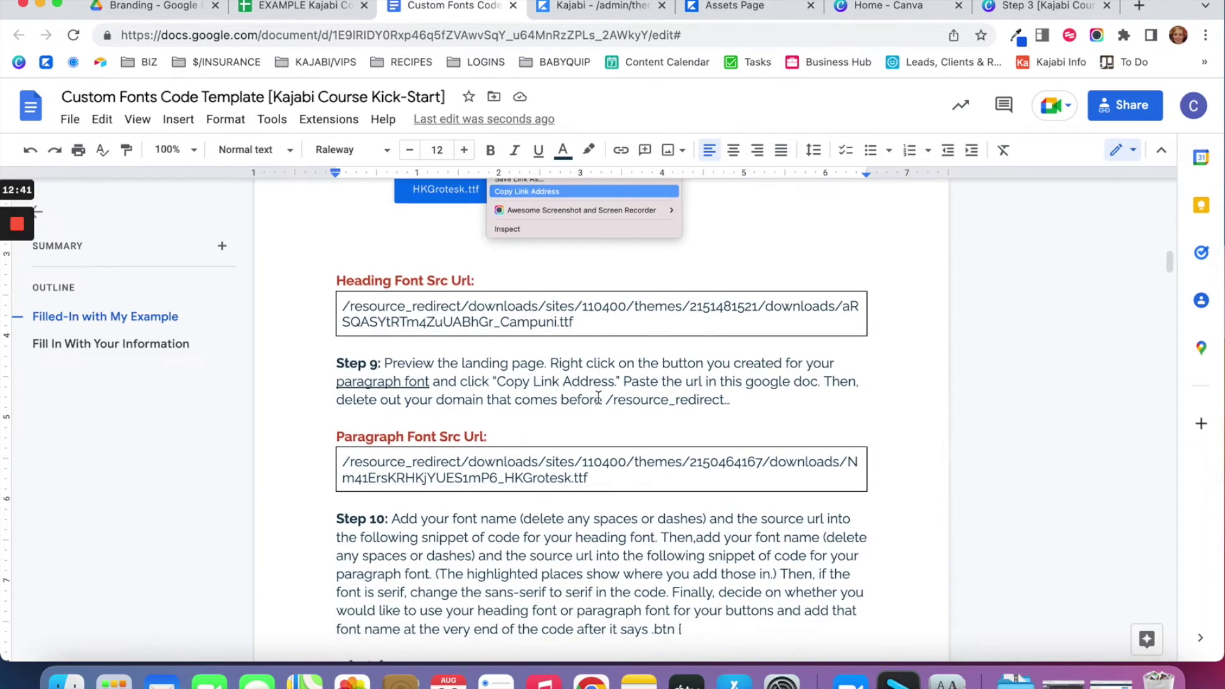
left_click(618, 10)
scroll(602, 303, "down", 1)
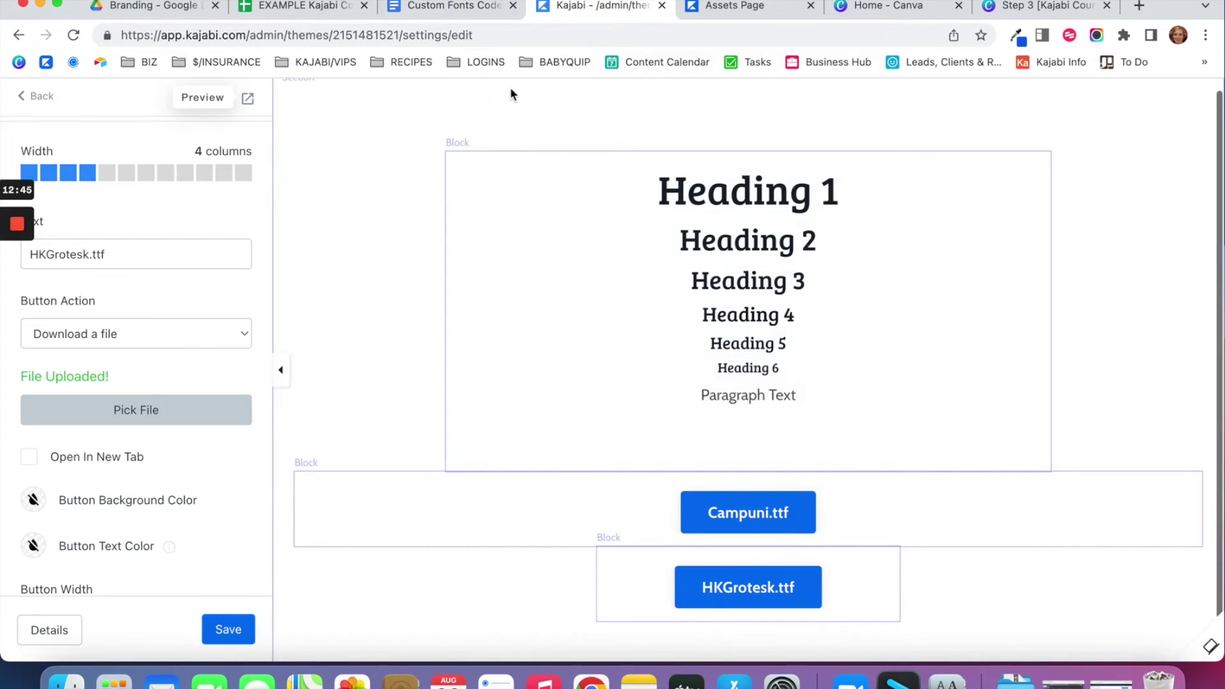
left_click(248, 99)
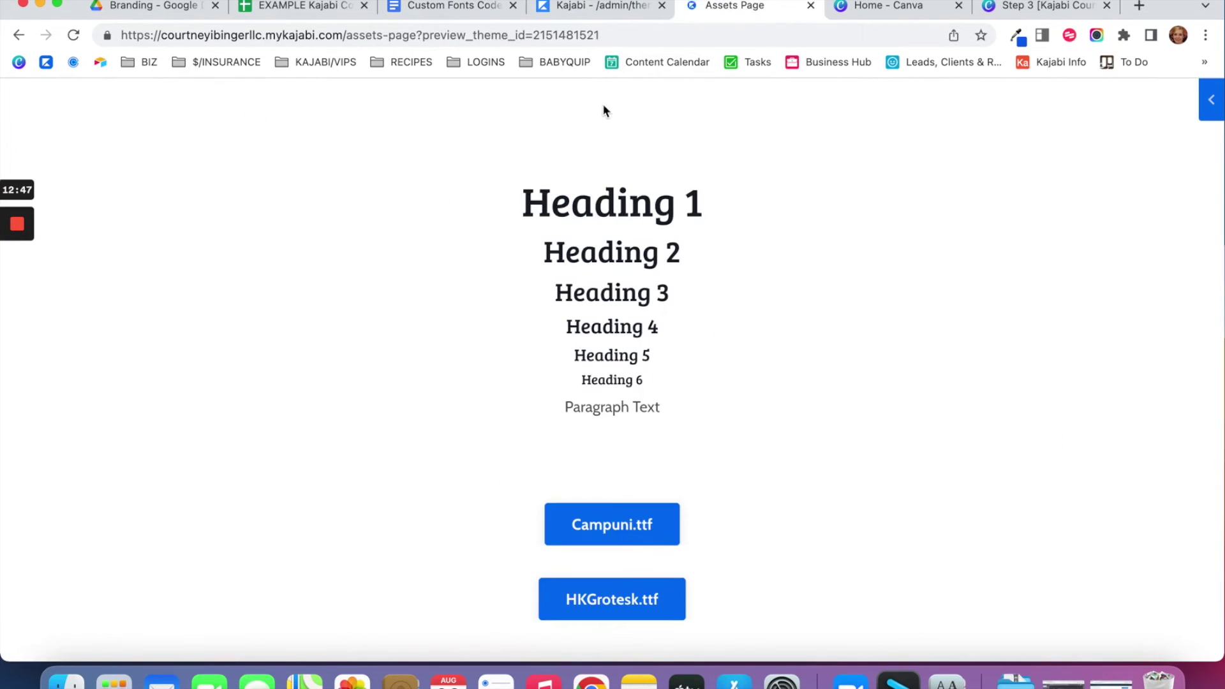
scroll(604, 110, "down", 2)
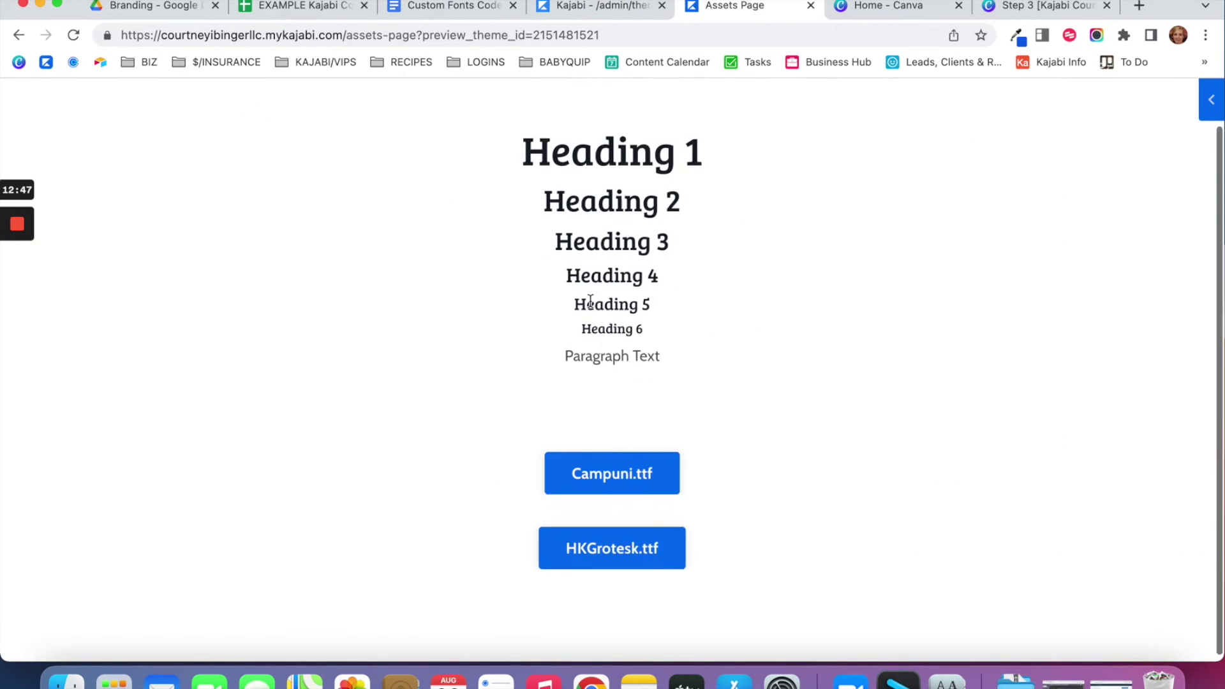
right_click(649, 547)
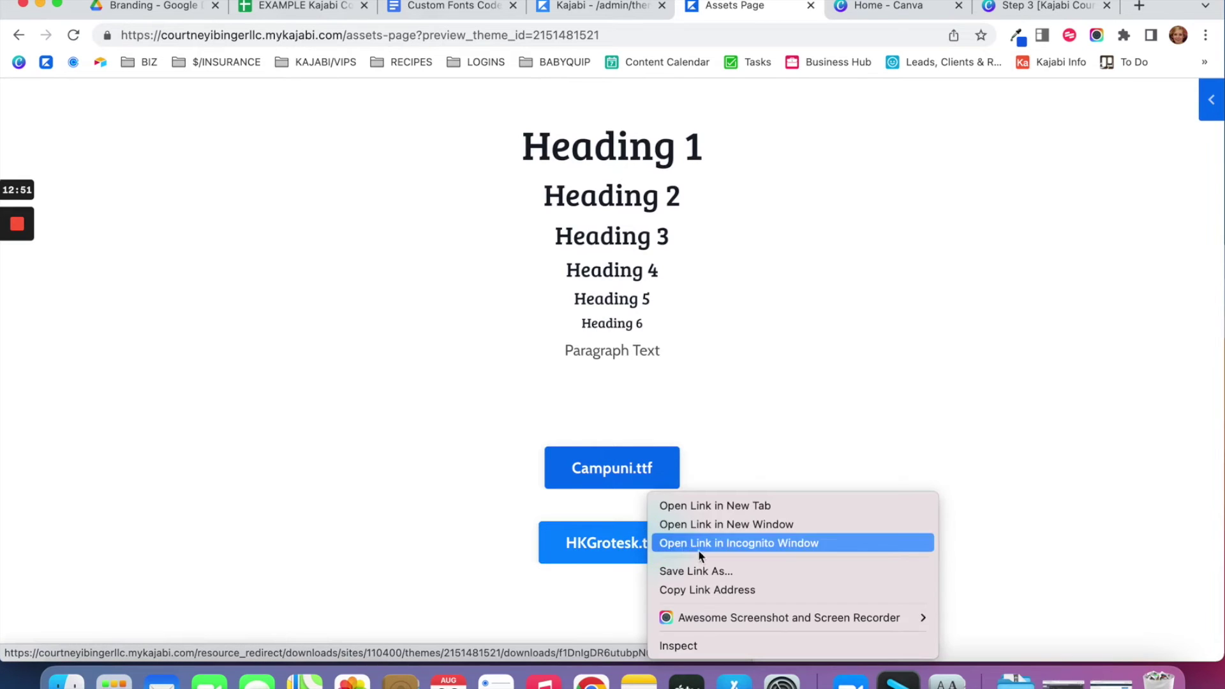
left_click(725, 591)
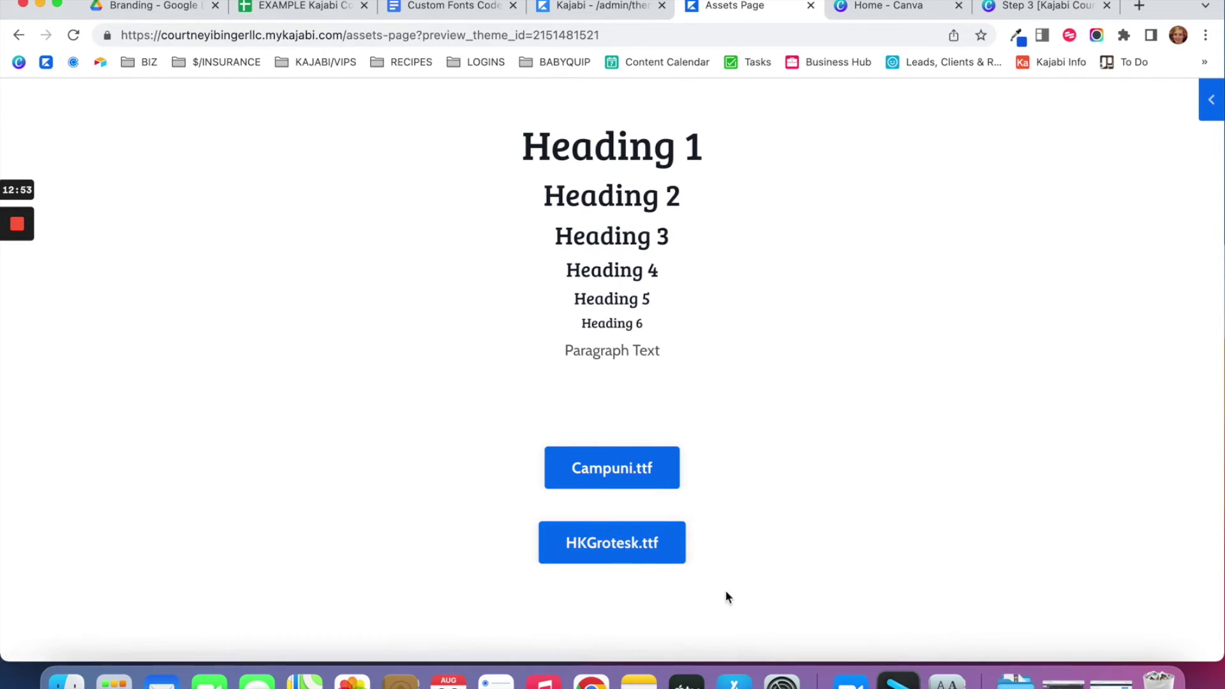
In the Custom Fonts Code Template document, replace the Paragraph Font Src Url with the copied HKGrotesk.ttf link, without the domain before /resource_redirect.
left_click(457, 8)
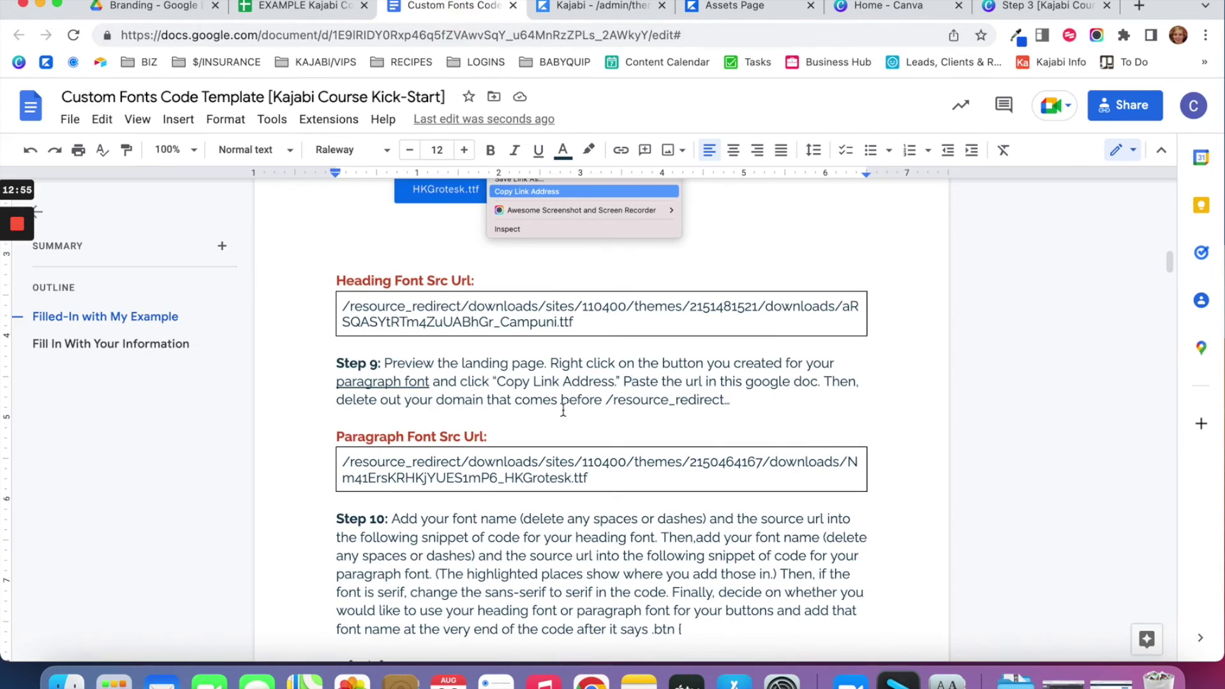
left_click_drag(601, 460, 344, 439)
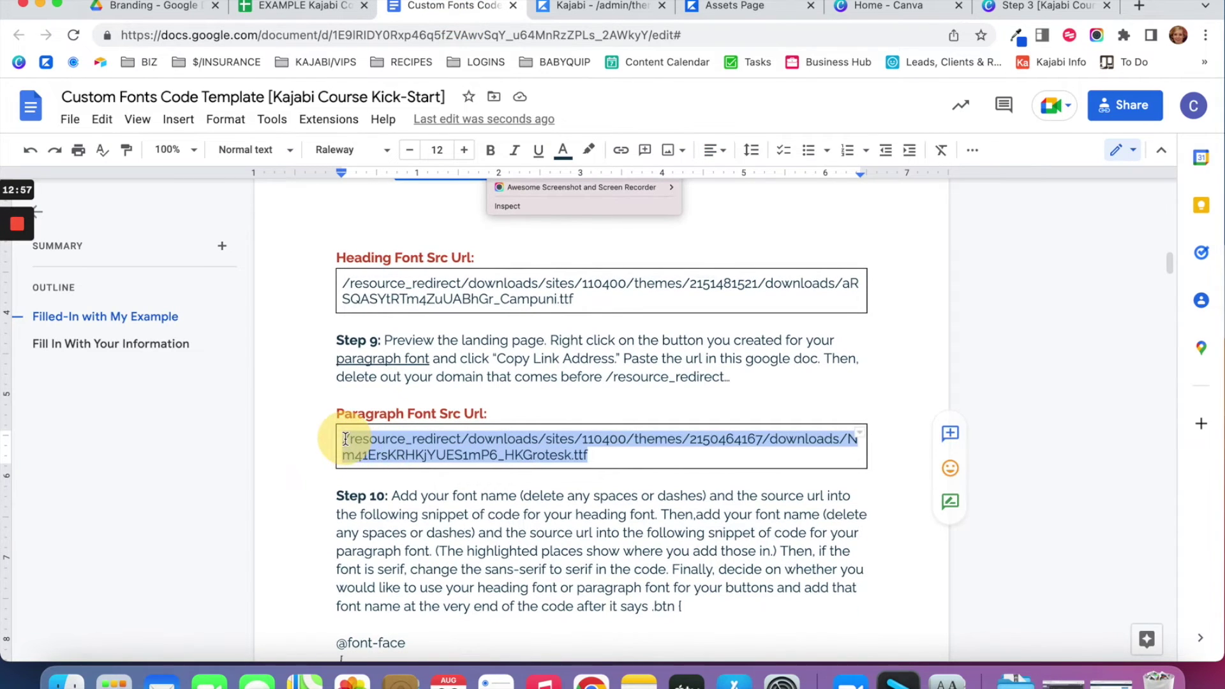
key("super+v")
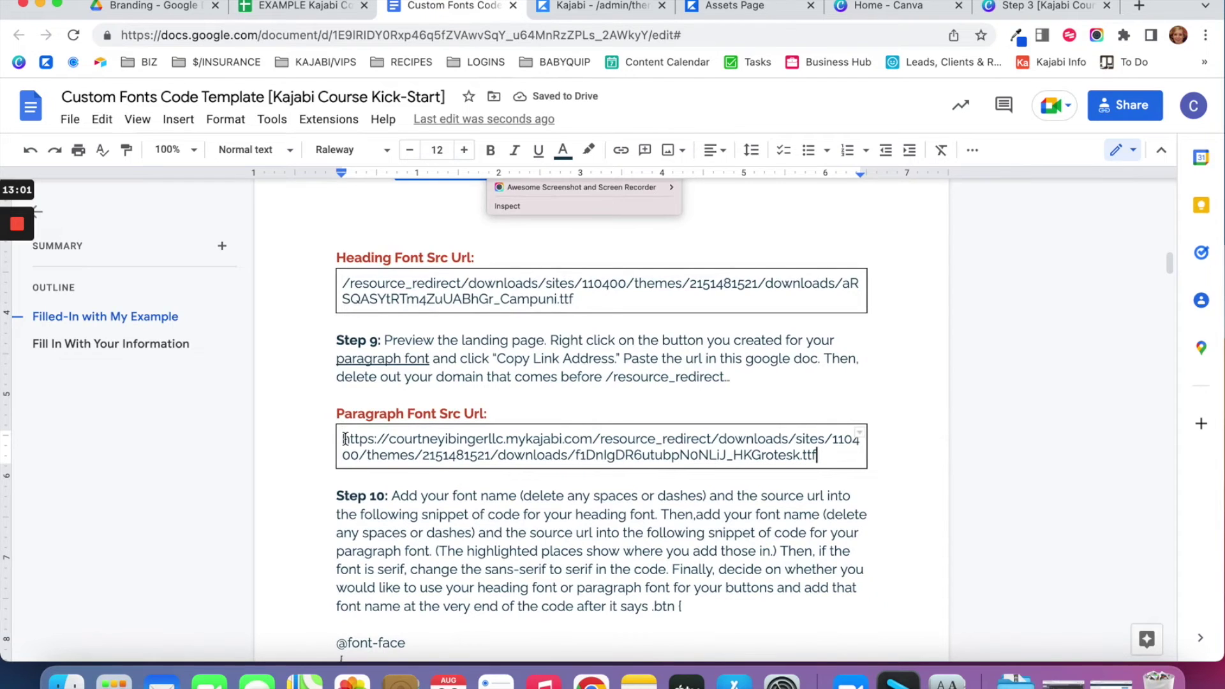
left_click_drag(593, 440, 342, 440)
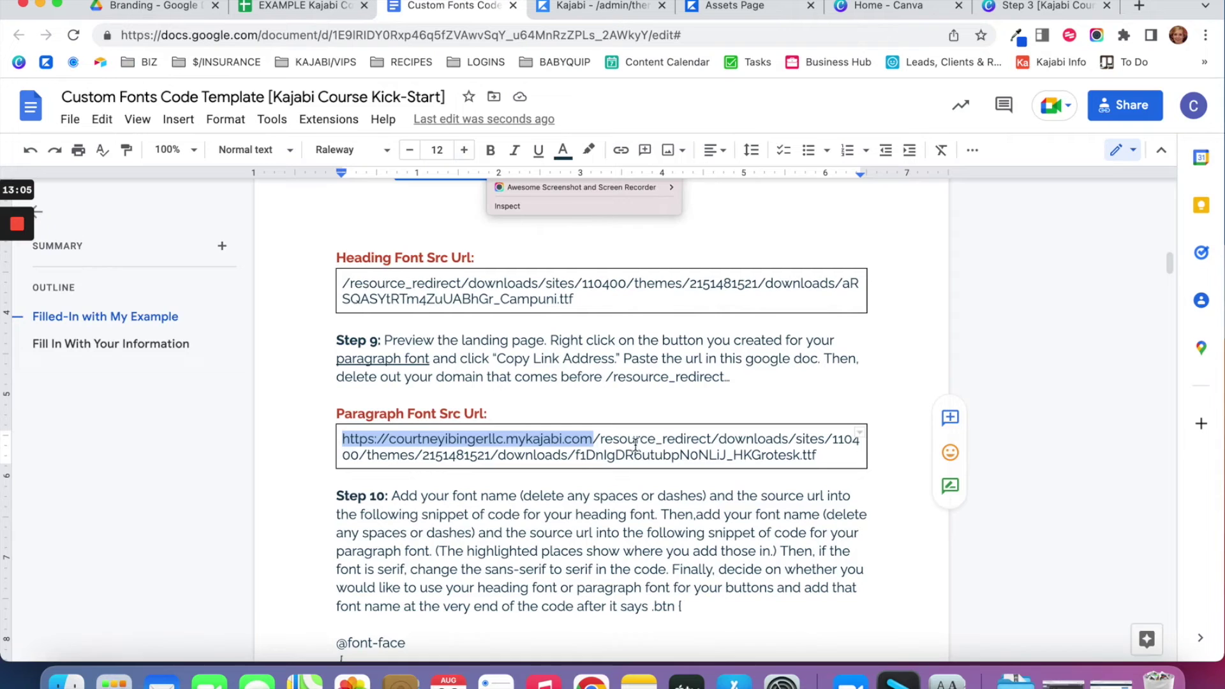
key("BackSpace")
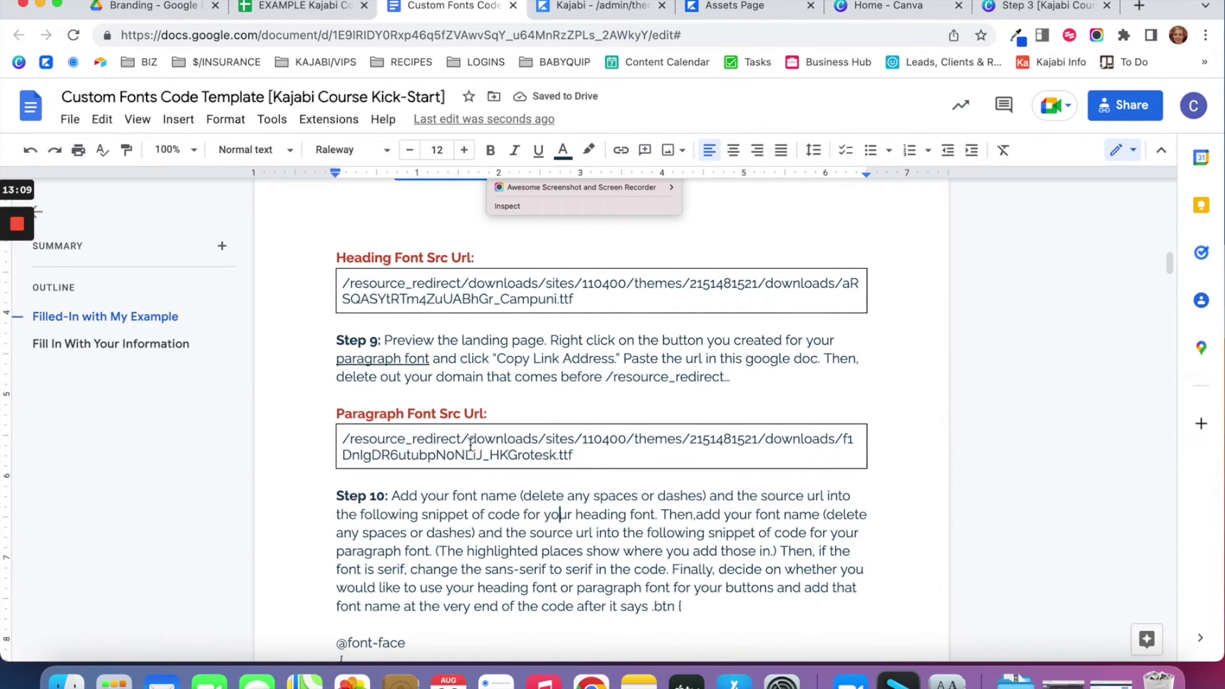
scroll(470, 445, "down", 5)
scroll(499, 370, "up", 4)
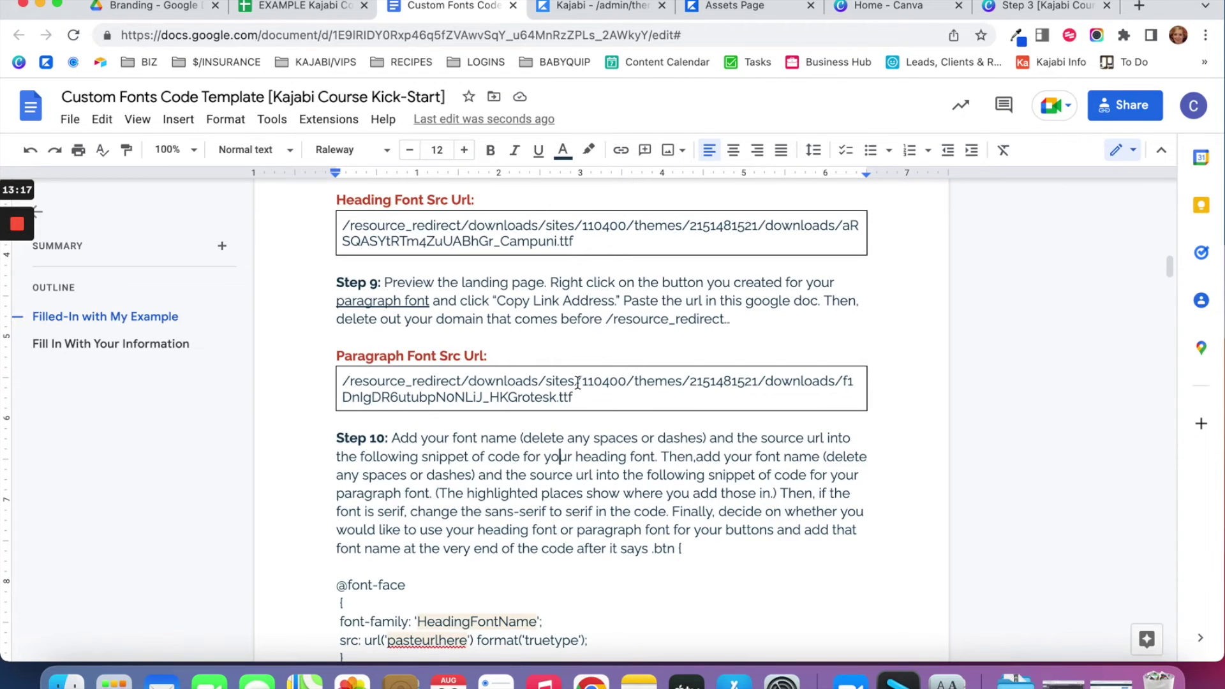
scroll(577, 381, "down", 5)
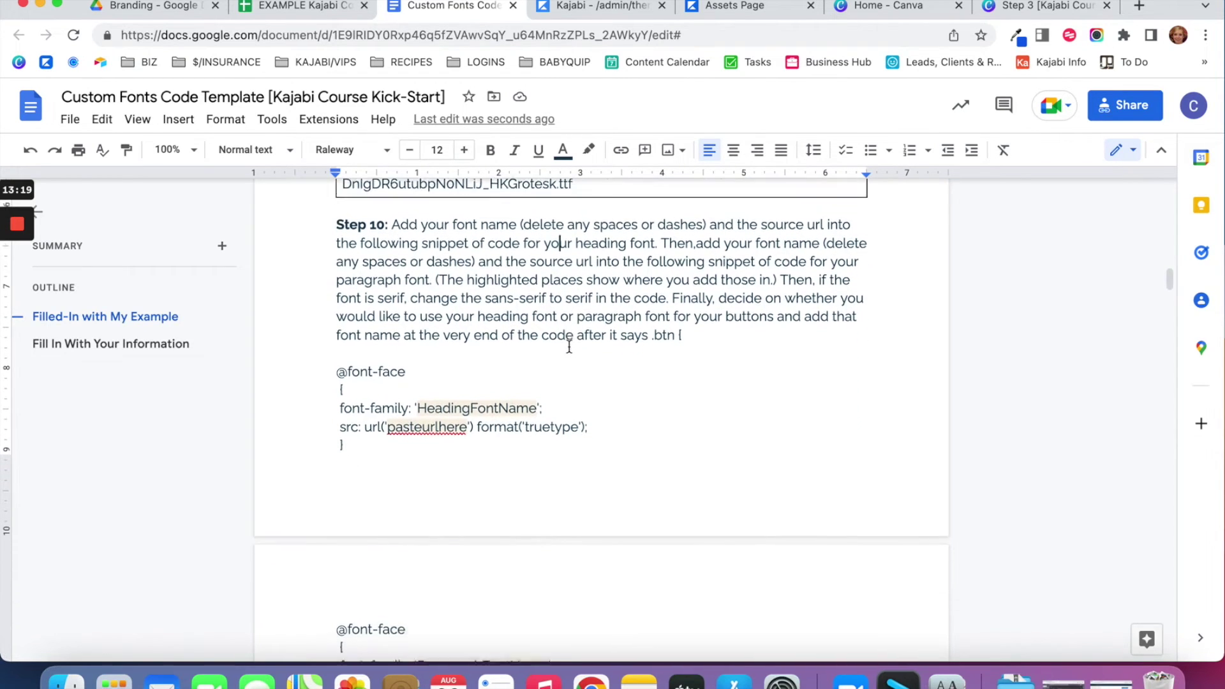
scroll(390, 387, "down", 1)
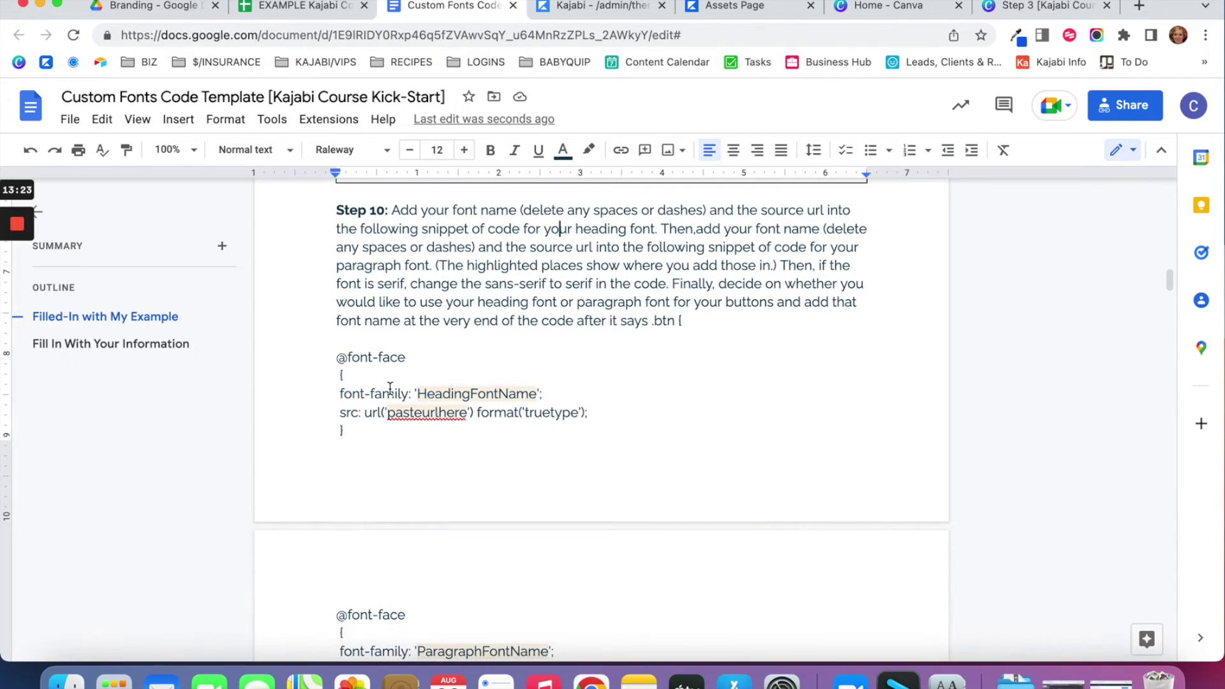
scroll(390, 387, "down", 3)
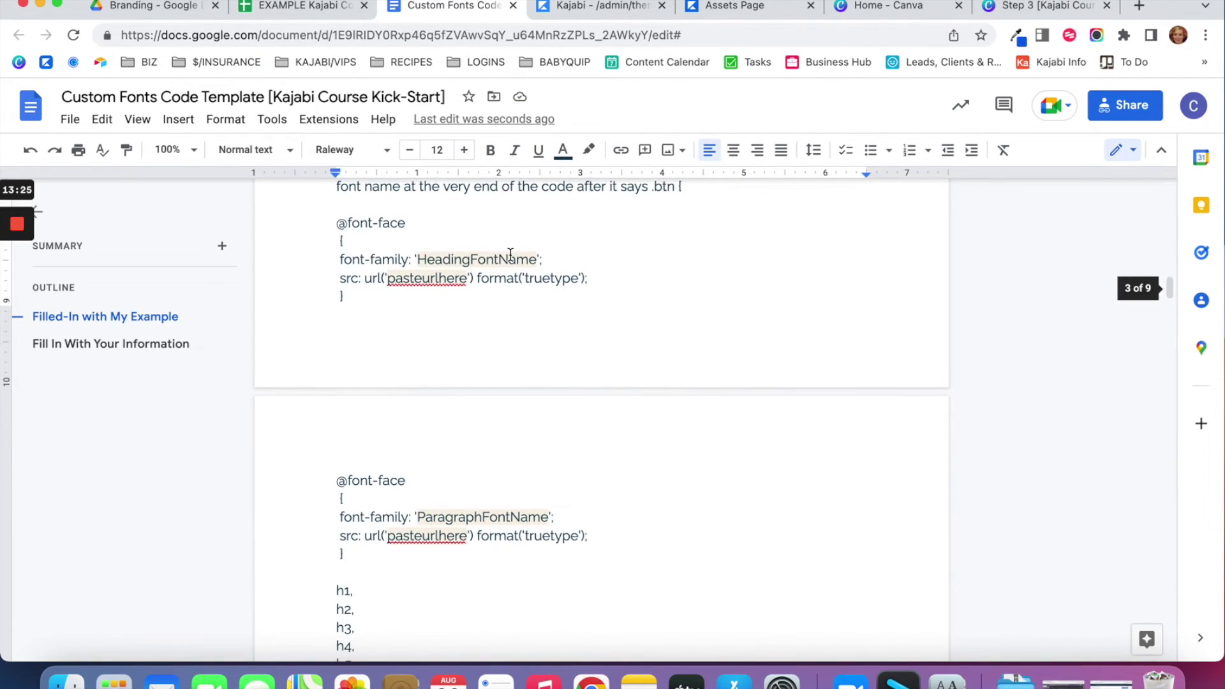
scroll(424, 279, "up", 1)
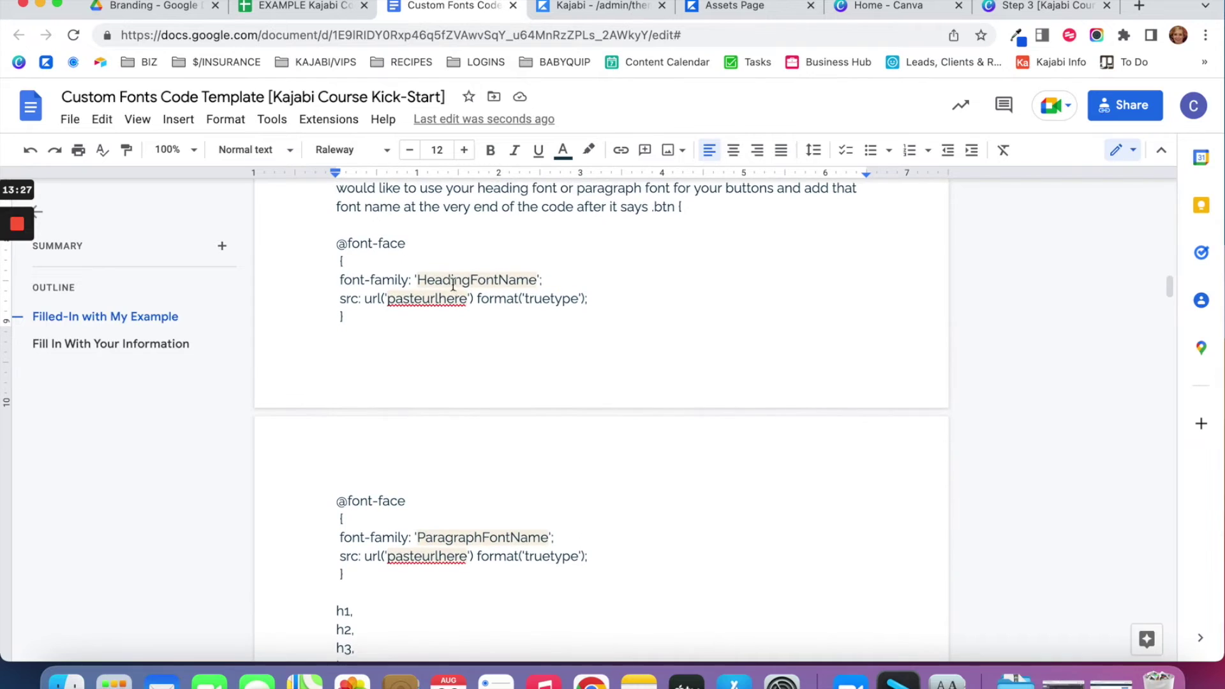
left_click_drag(536, 280, 416, 280)
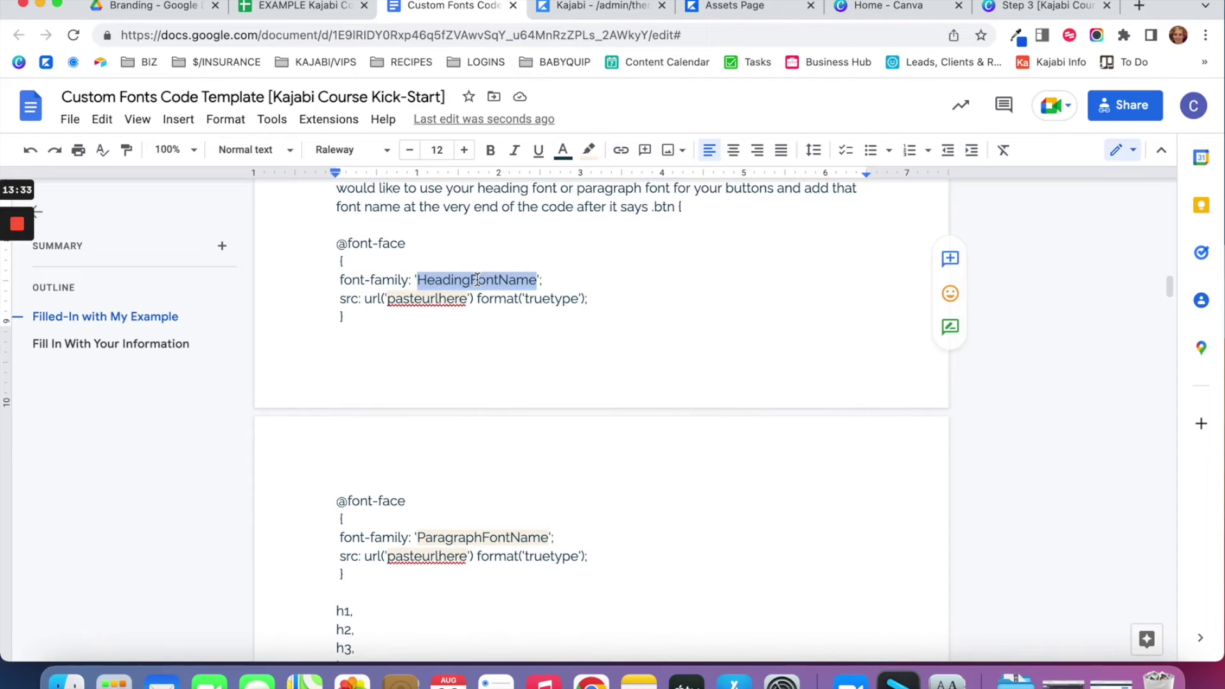
scroll(471, 302, "up", 10)
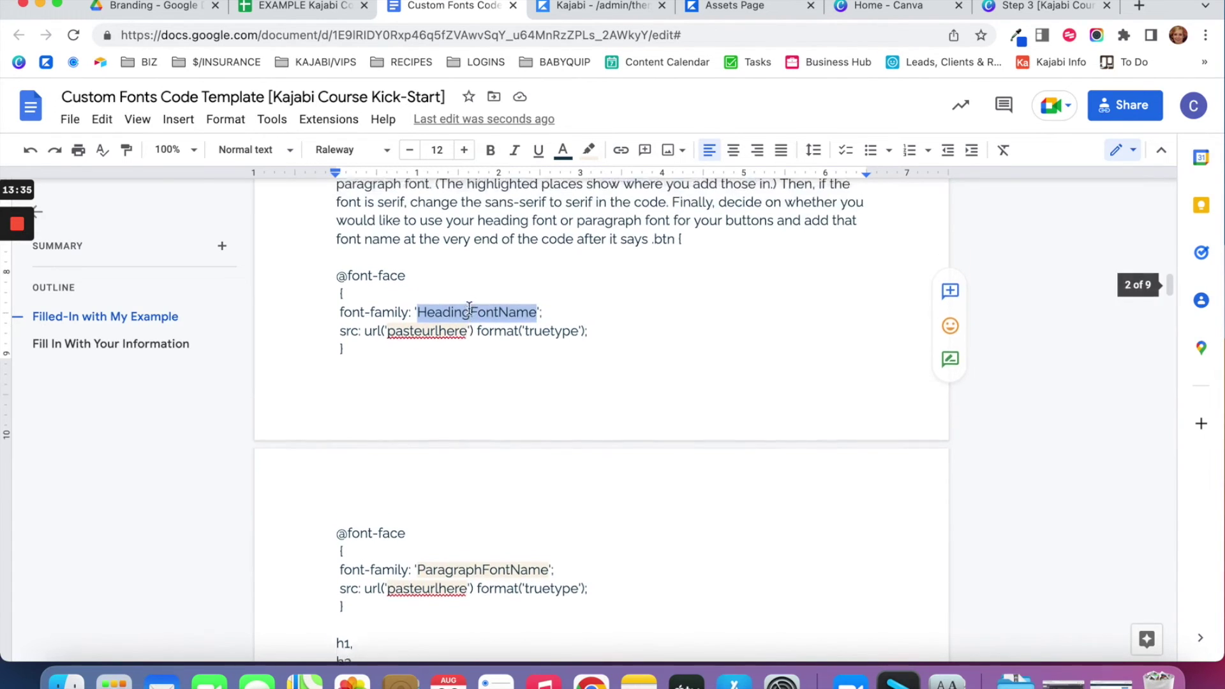
scroll(476, 285, "up", 2)
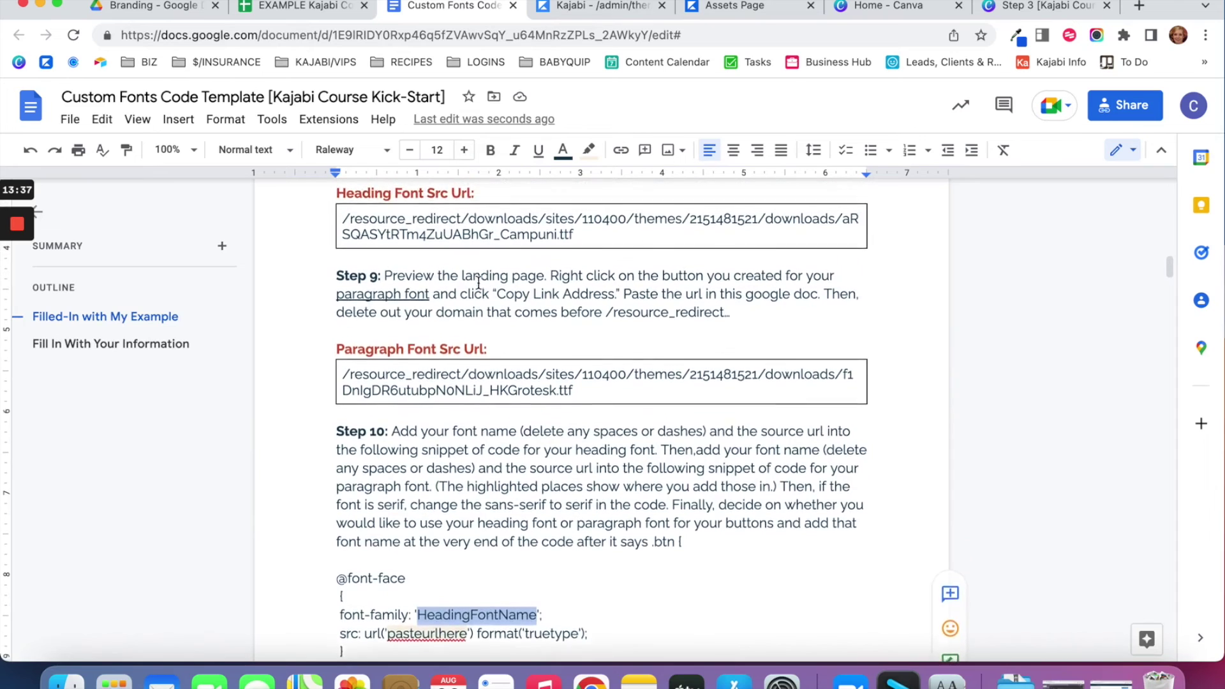
scroll(462, 328, "down", 7)
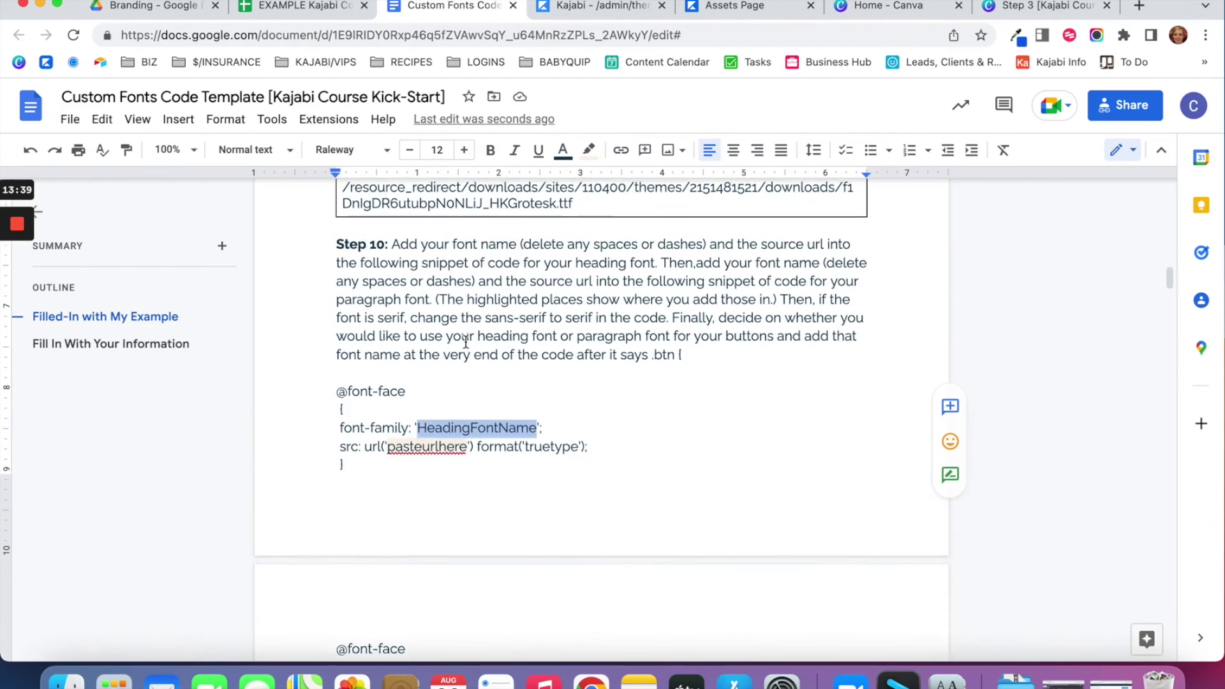
left_click(466, 446)
left_click_drag(467, 446, 385, 446)
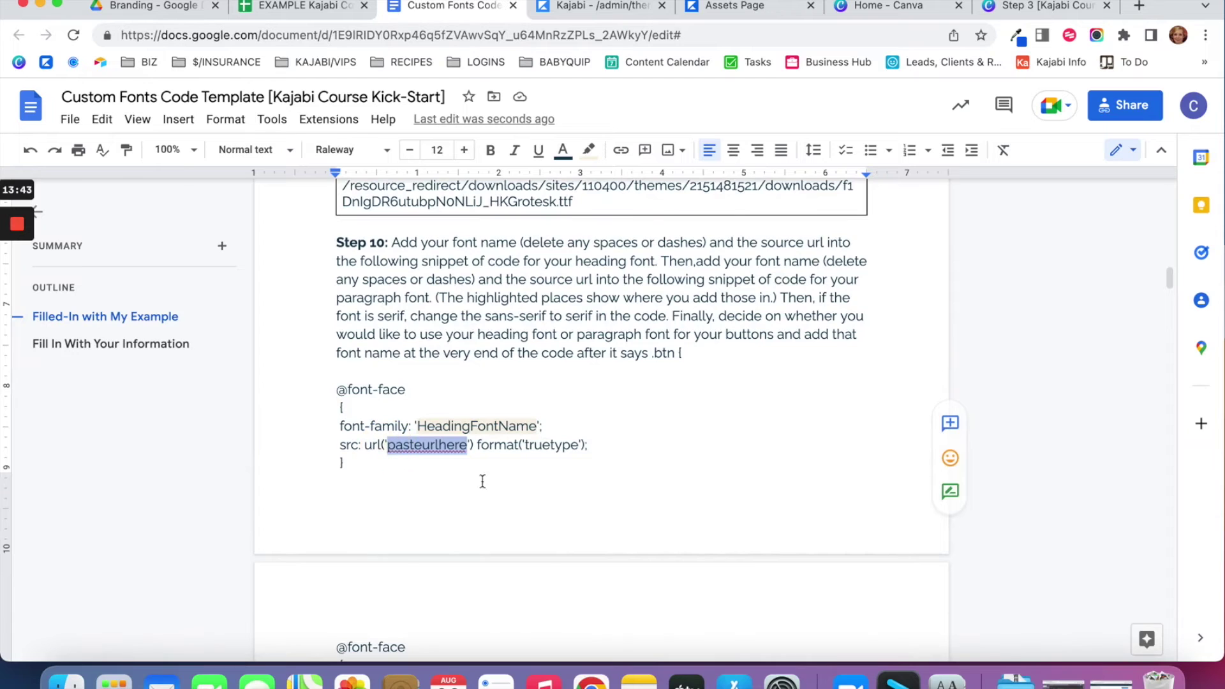
scroll(495, 472, "down", 3)
scroll(496, 475, "down", 2)
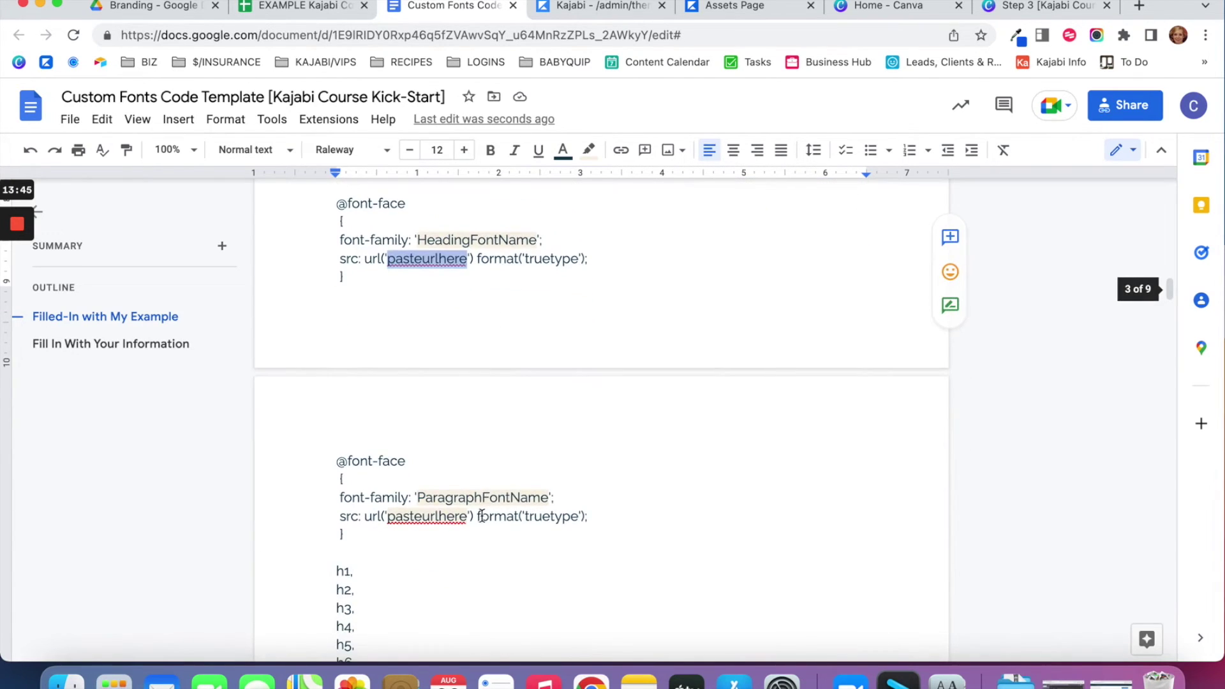
left_click(492, 500)
scroll(559, 498, "down", 1)
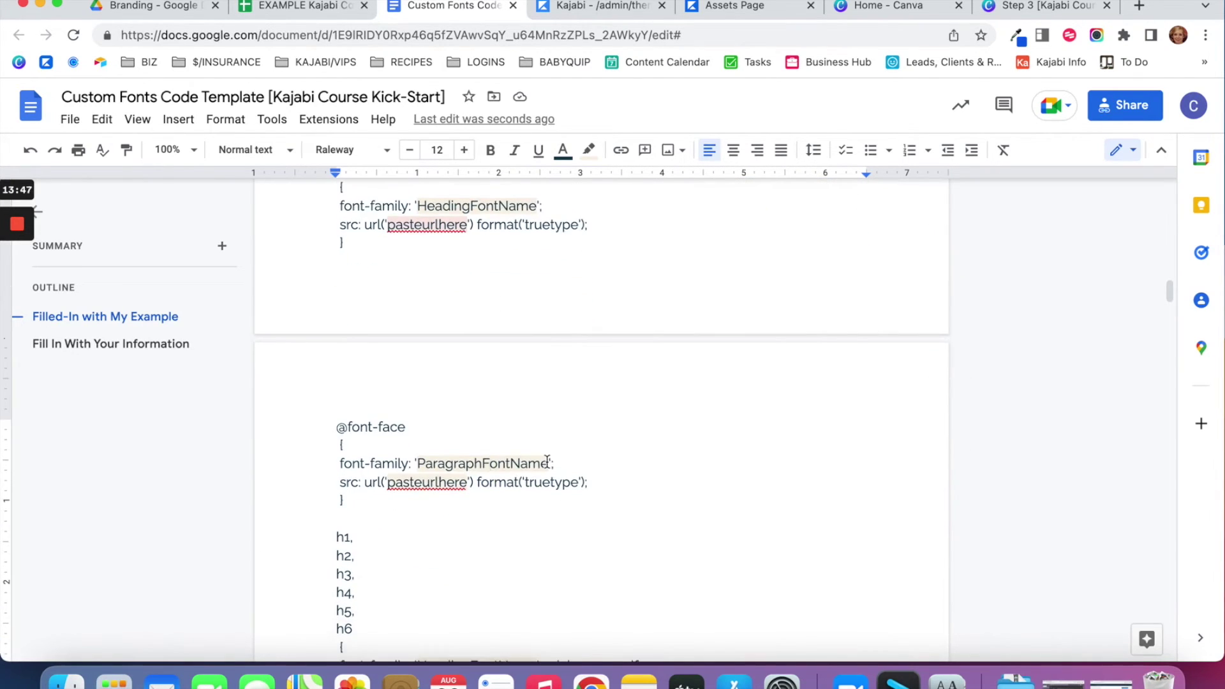
left_click_drag(547, 462, 418, 456)
scroll(472, 454, "down", 1)
left_click(467, 469)
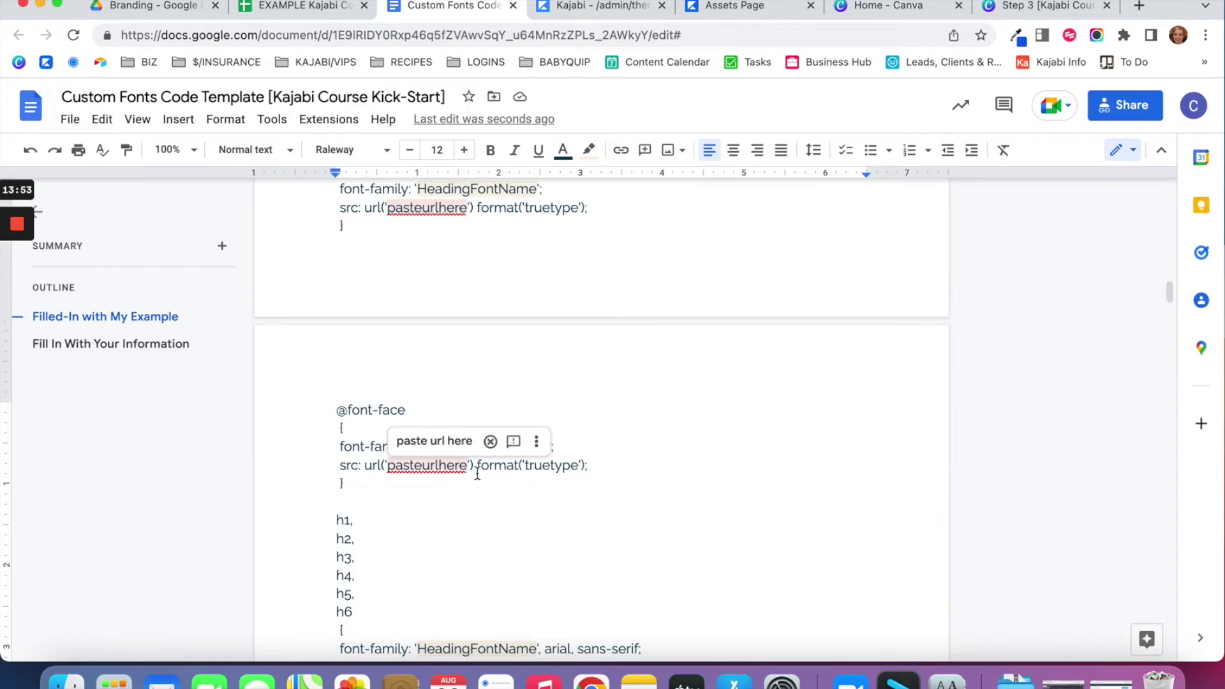
scroll(477, 473, "down", 1)
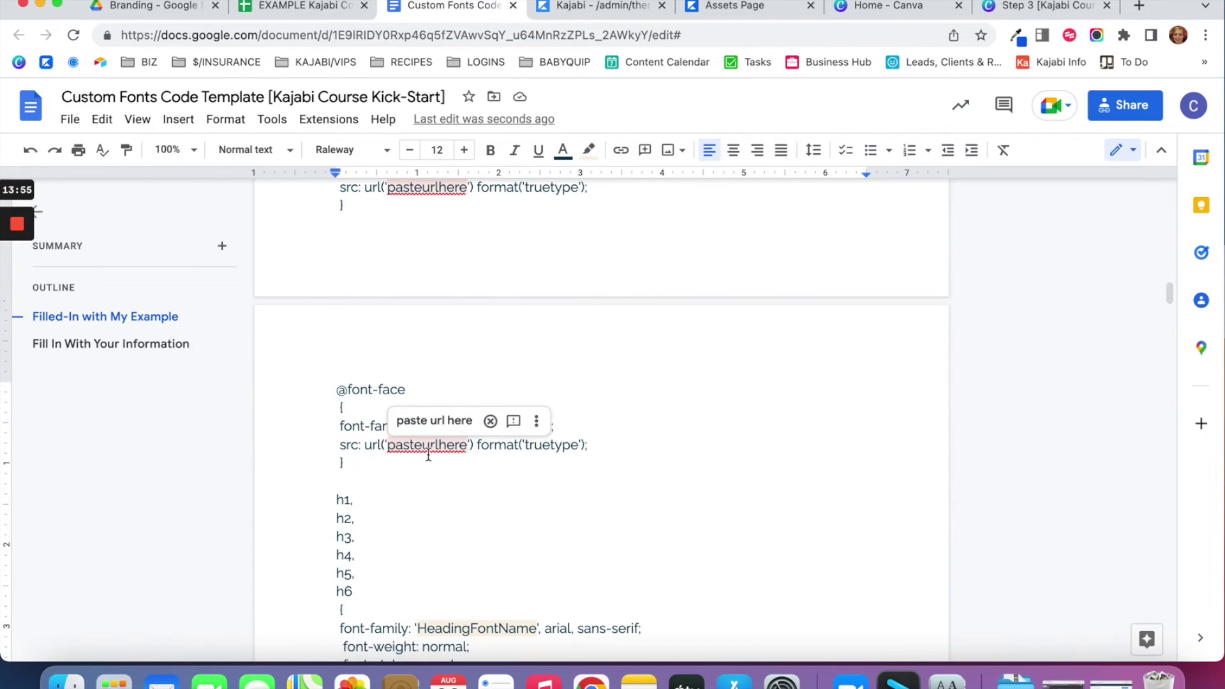
scroll(428, 456, "down", 9)
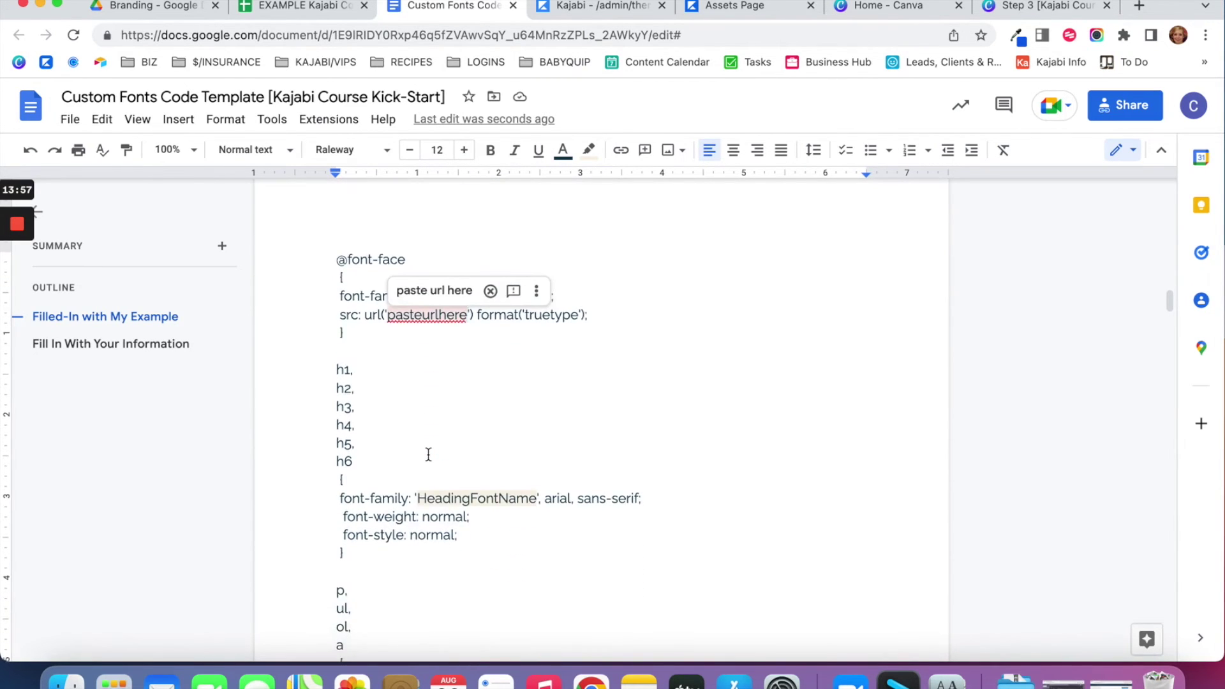
scroll(428, 456, "down", 1)
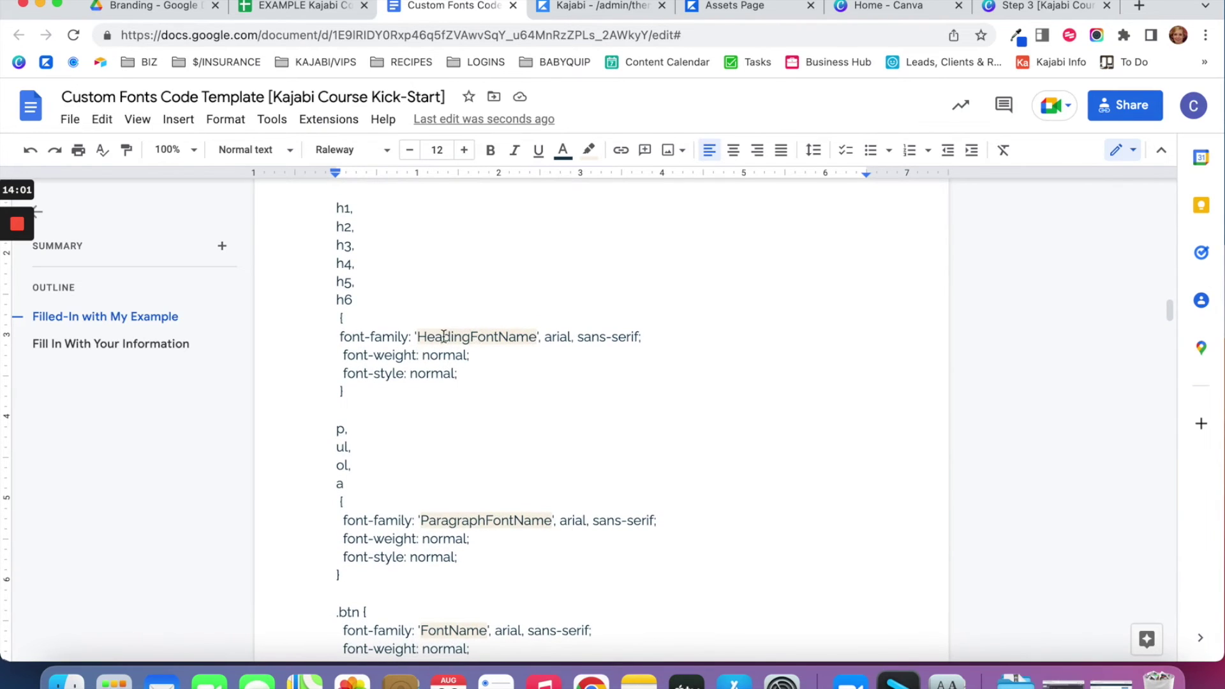
scroll(490, 429, "down", 3)
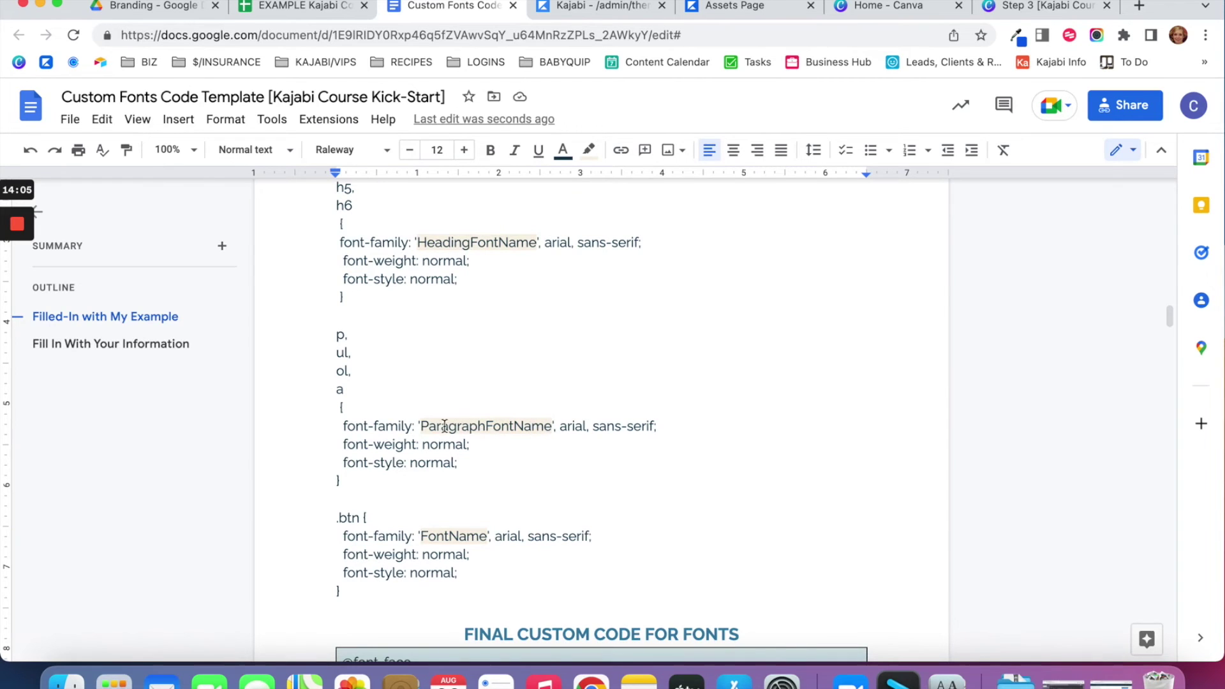
scroll(423, 427, "down", 4)
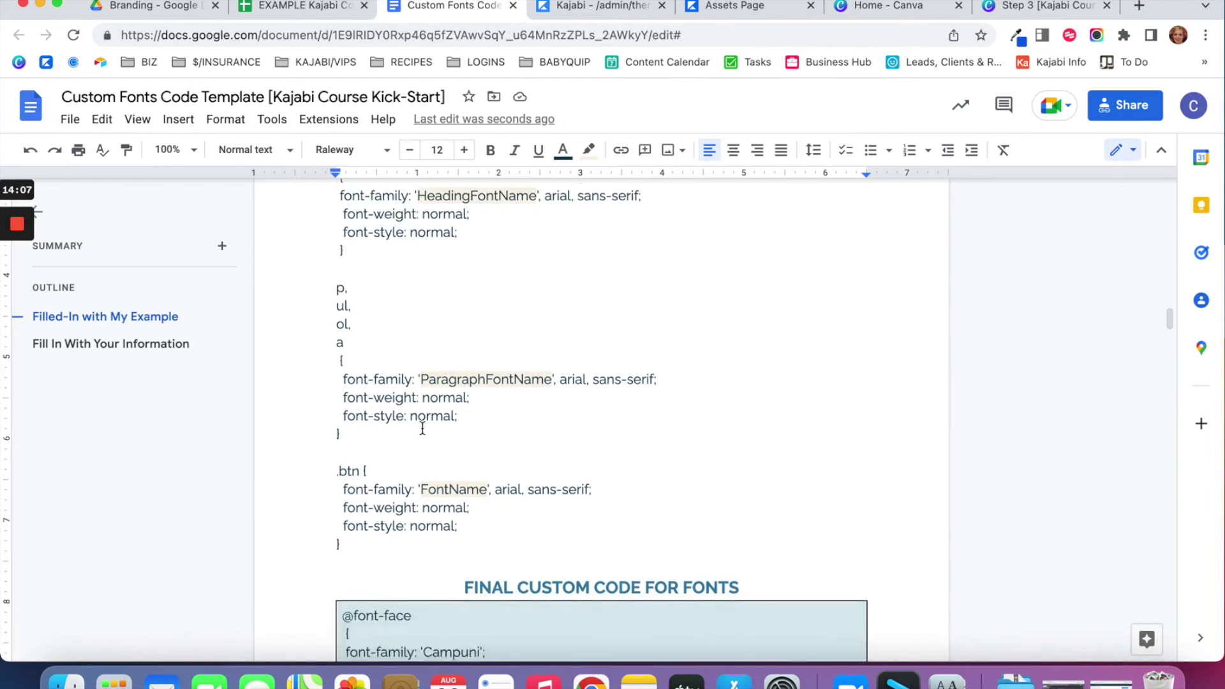
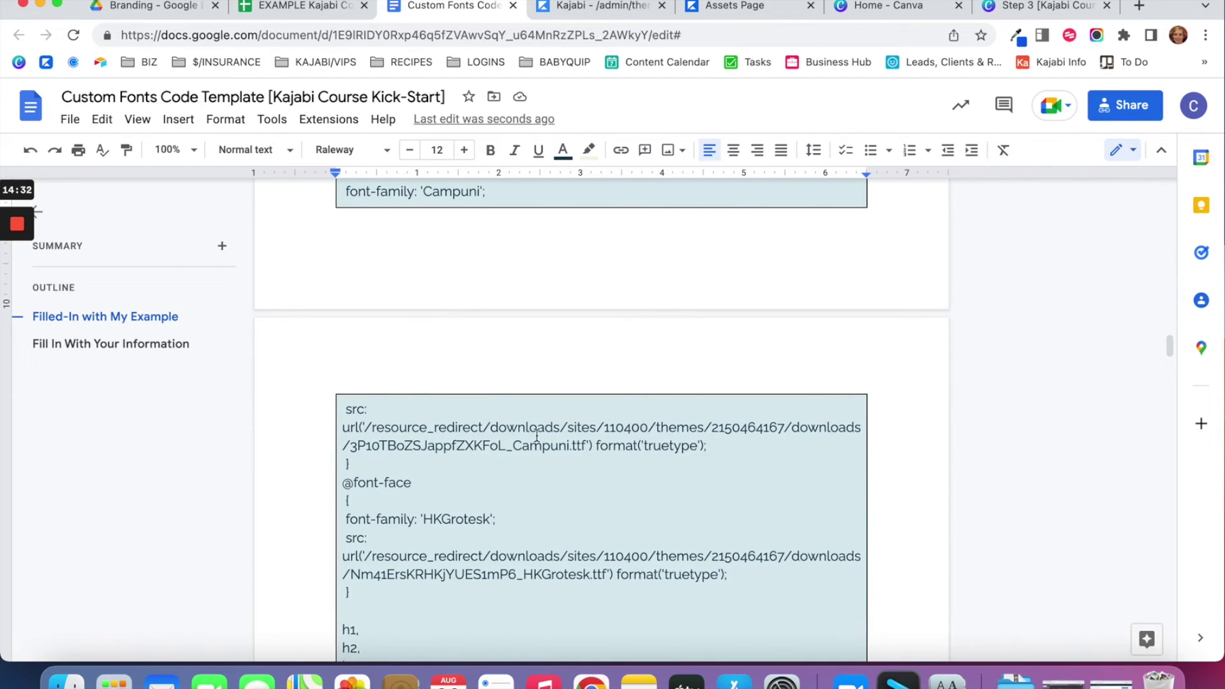
Examine the font names and source URLs in the FINAL CUSTOM CODE FOR FONTS box, including the heading, paragraph and .btn rules.
scroll(585, 445, "down", 3)
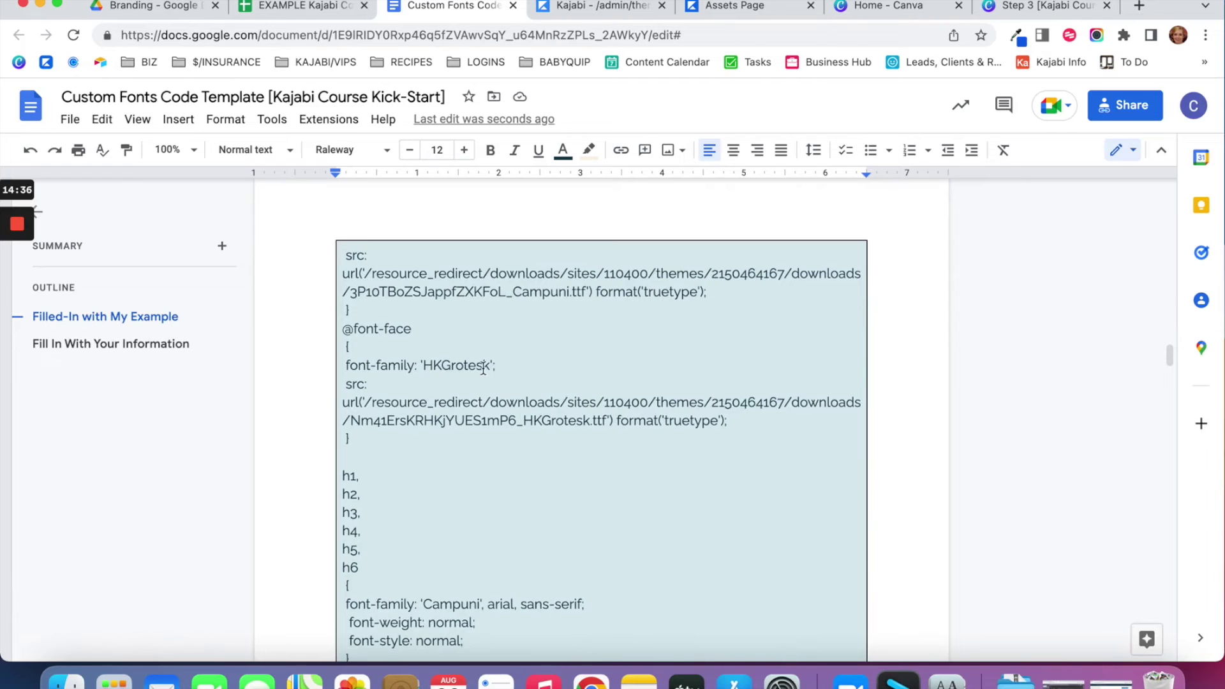
scroll(483, 366, "down", 1)
scroll(489, 351, "down", 2)
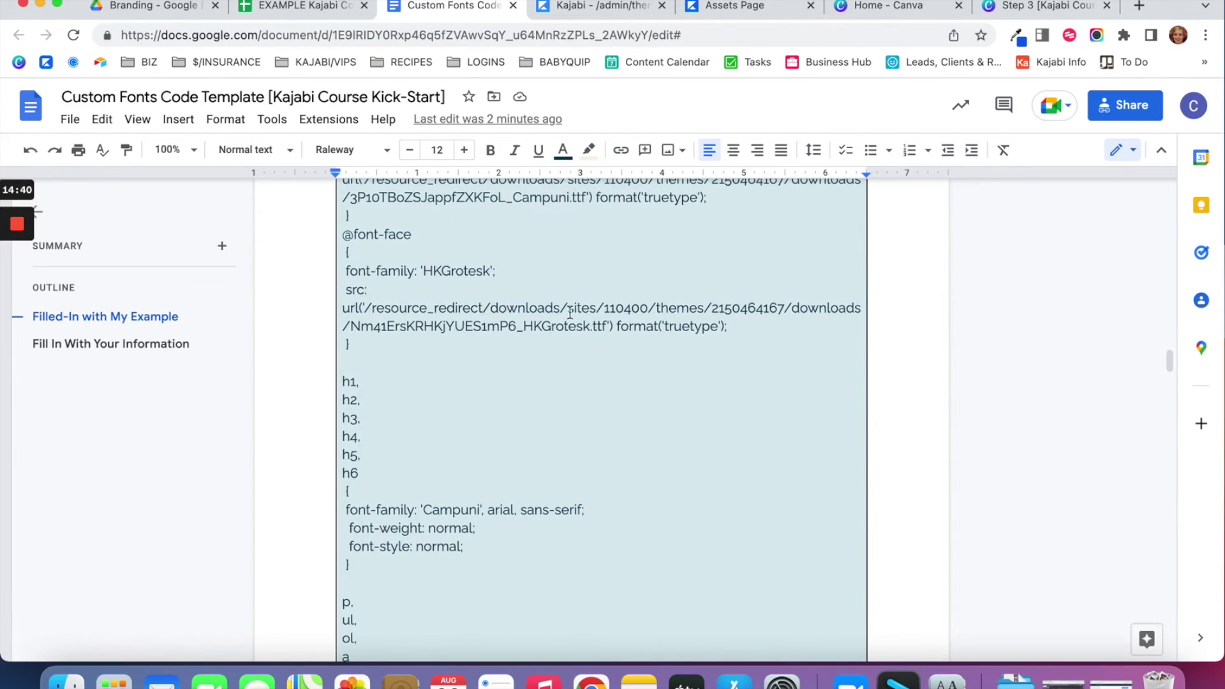
scroll(606, 324, "down", 4)
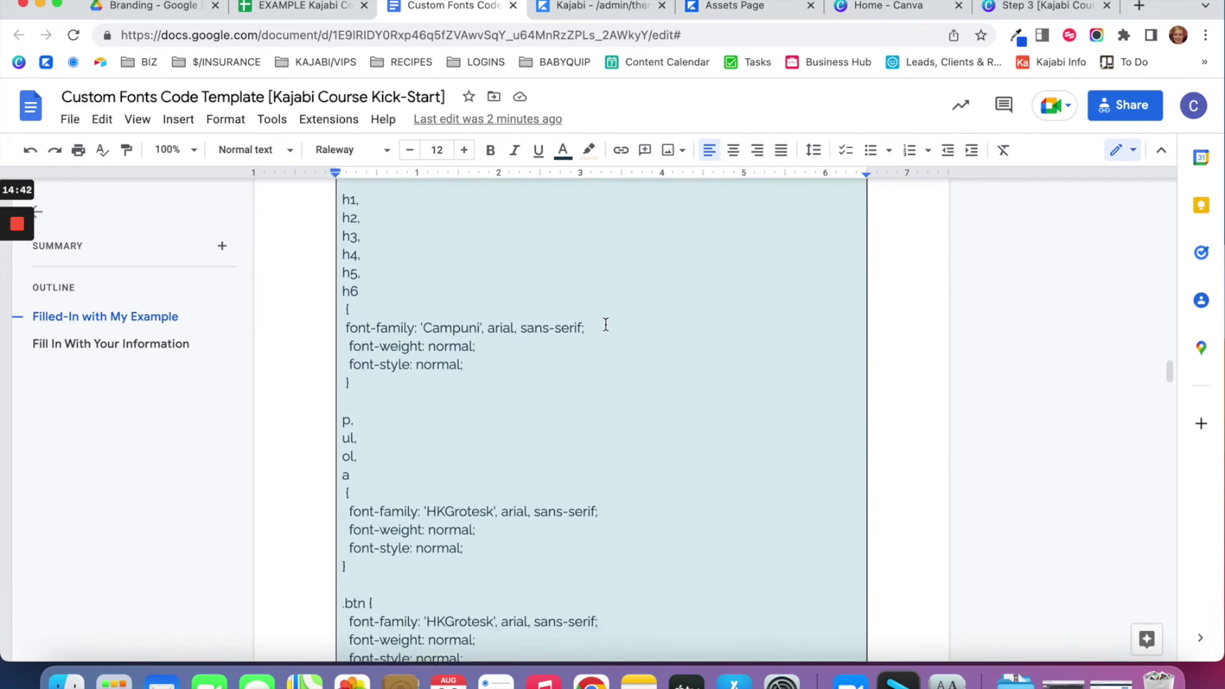
scroll(395, 284, "up", 1)
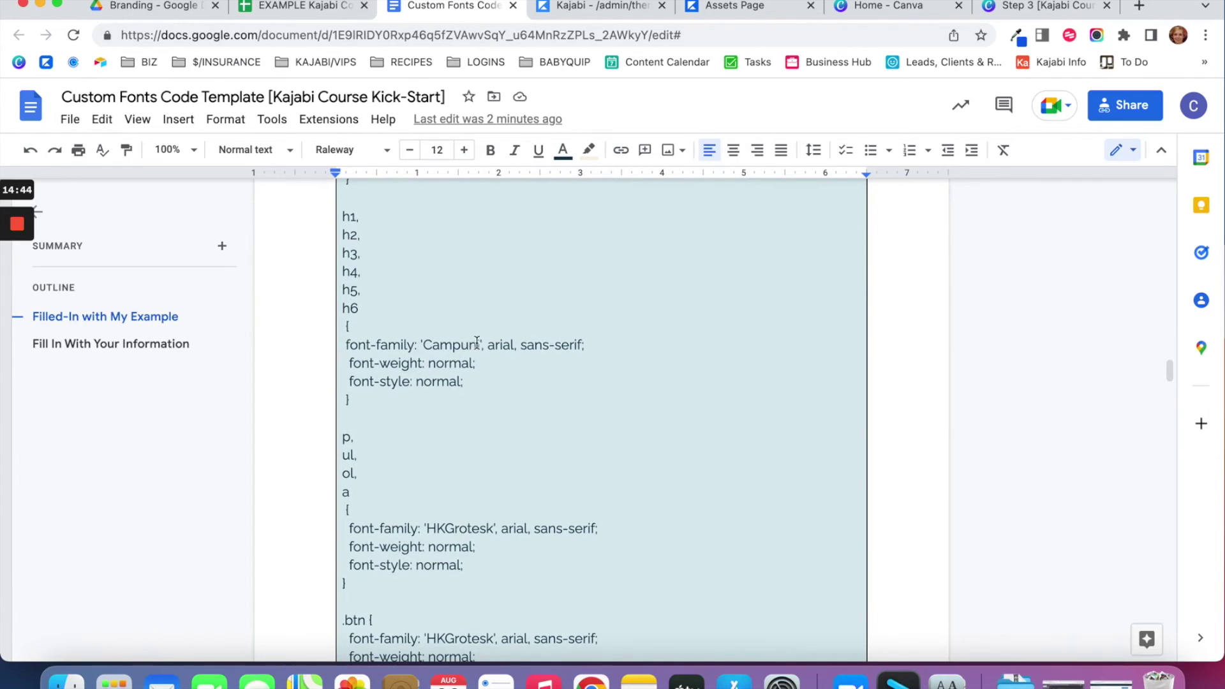
scroll(422, 343, "down", 3)
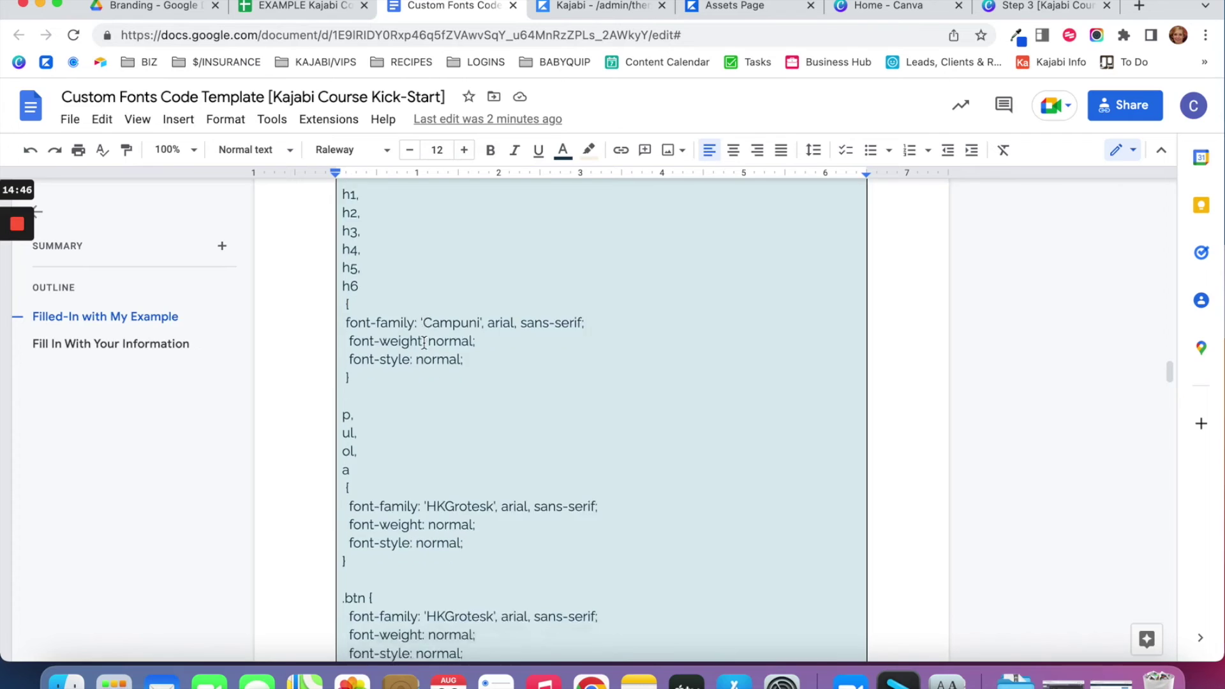
scroll(425, 343, "down", 1)
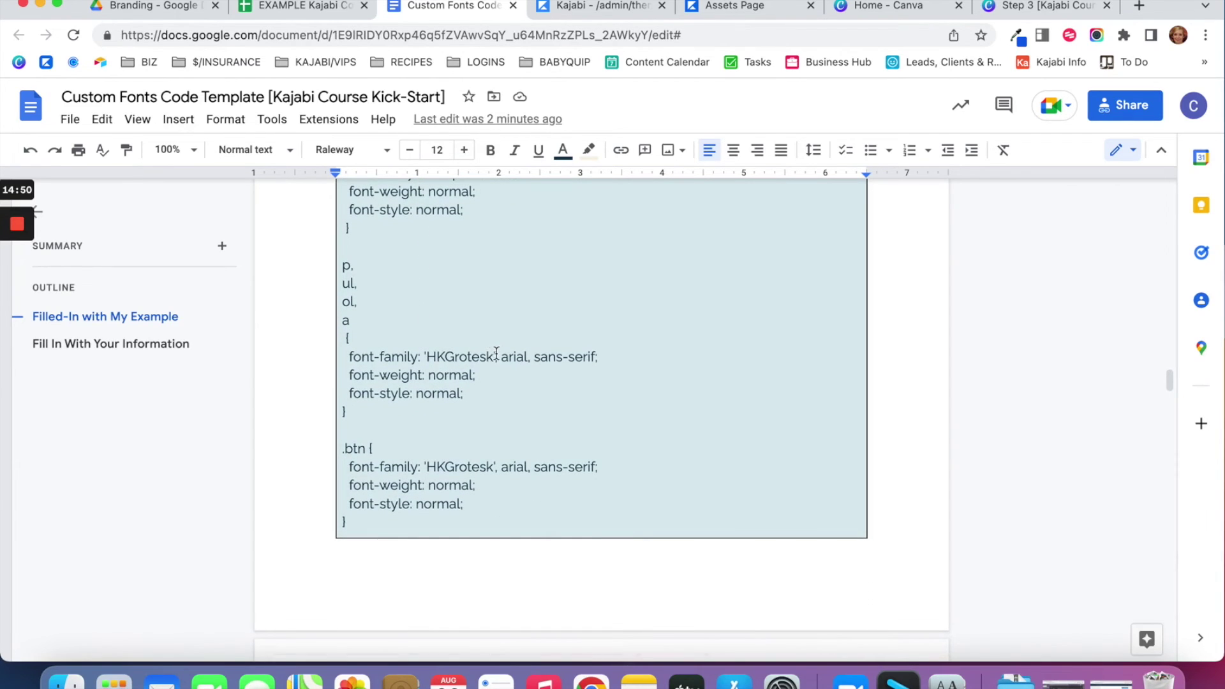
scroll(496, 352, "down", 2)
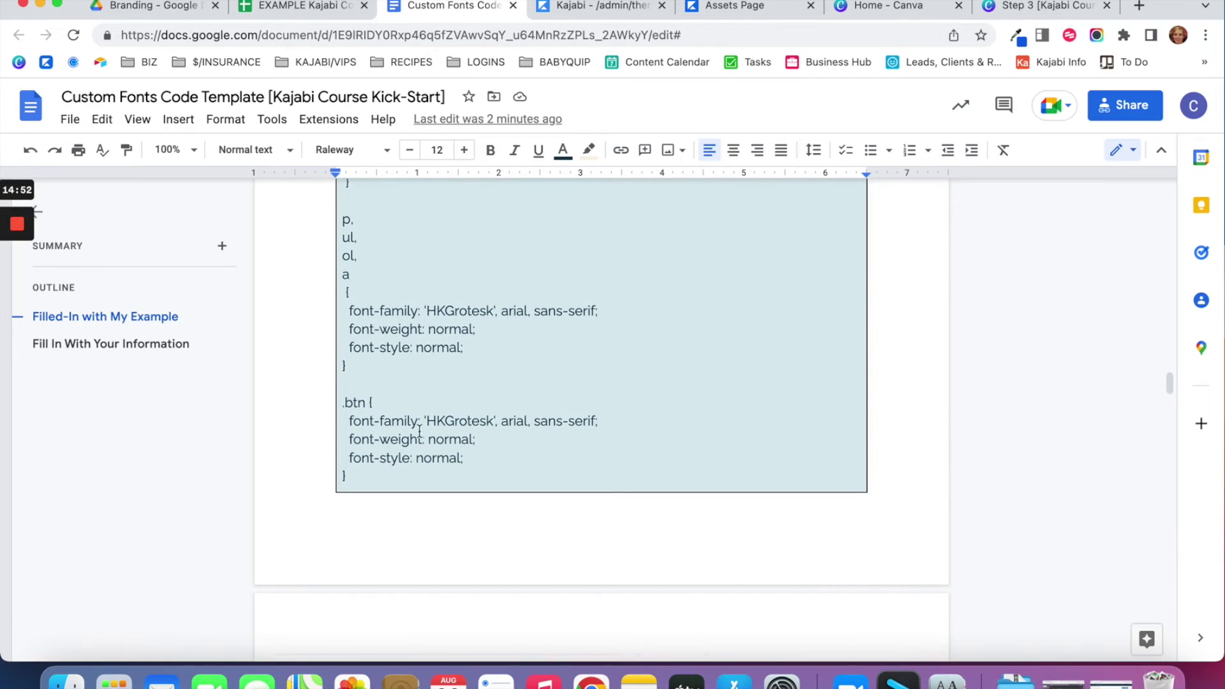
scroll(374, 399, "down", 1)
scroll(374, 399, "down", 1)
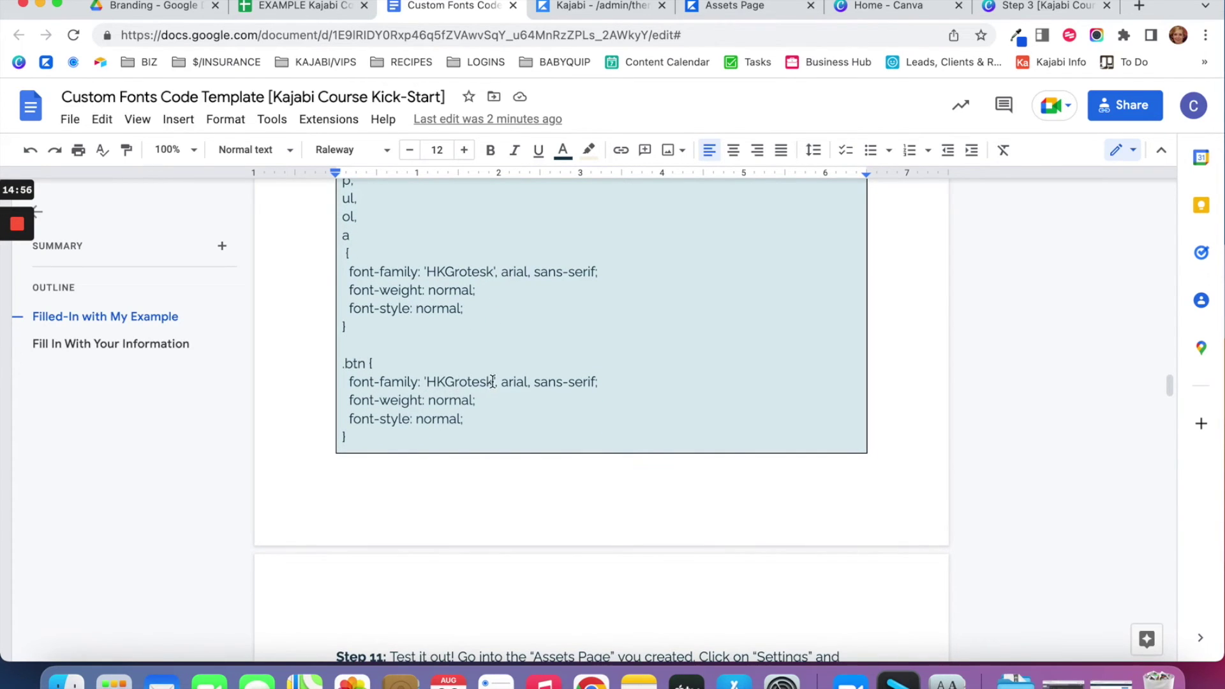
scroll(433, 380, "down", 1)
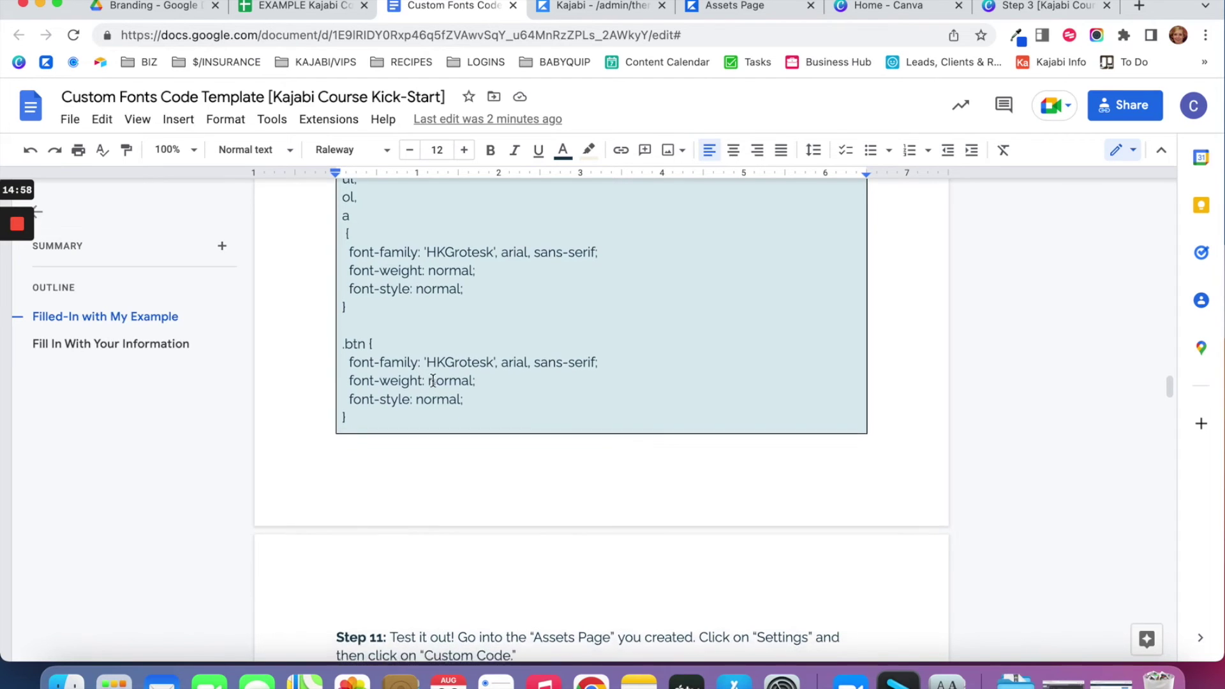
scroll(432, 381, "up", 10)
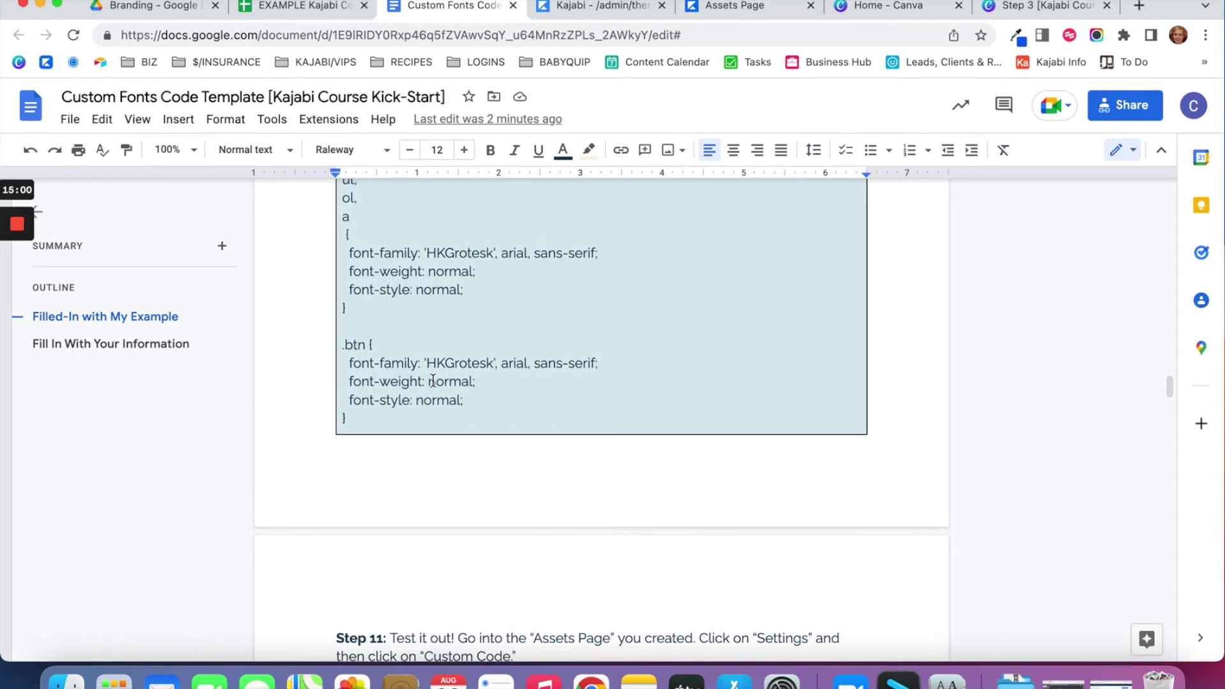
scroll(433, 380, "up", 4)
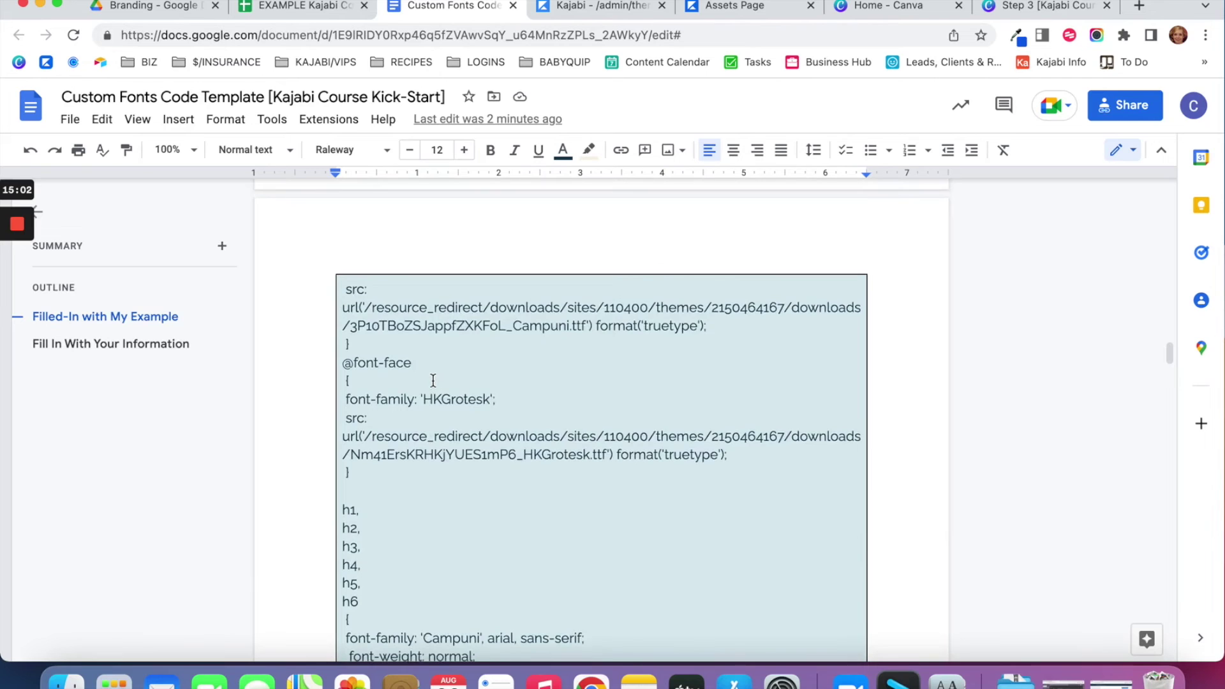
scroll(439, 330, "down", 2)
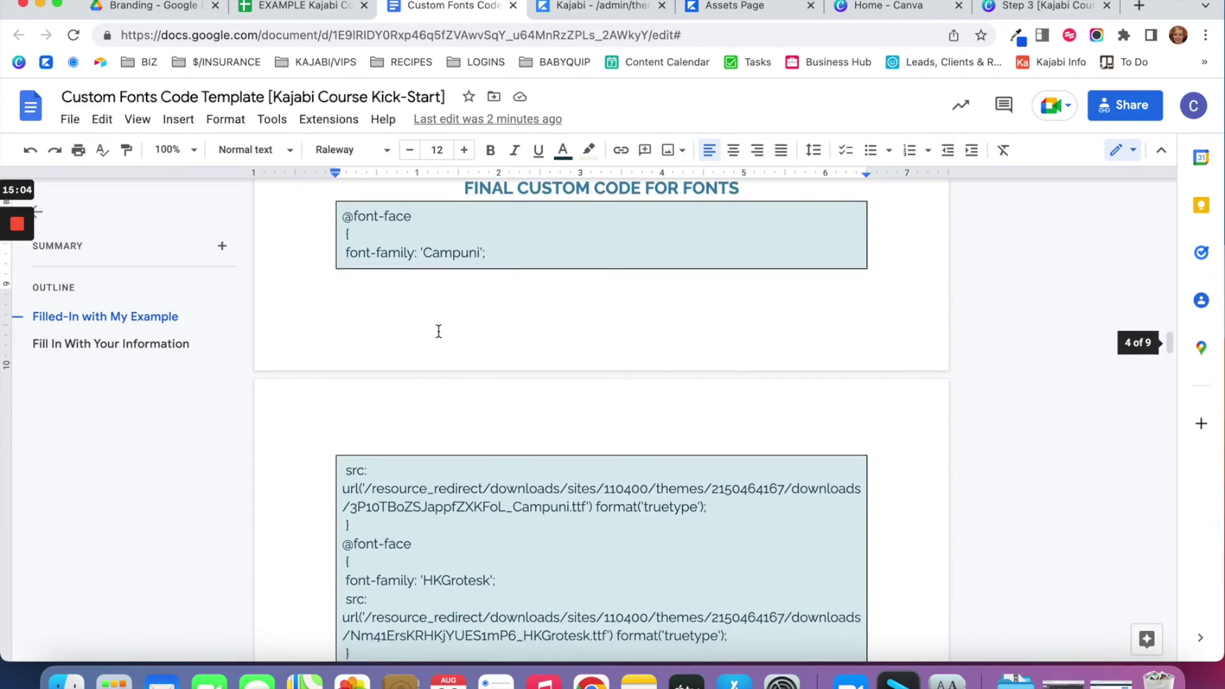
scroll(479, 340, "down", 6)
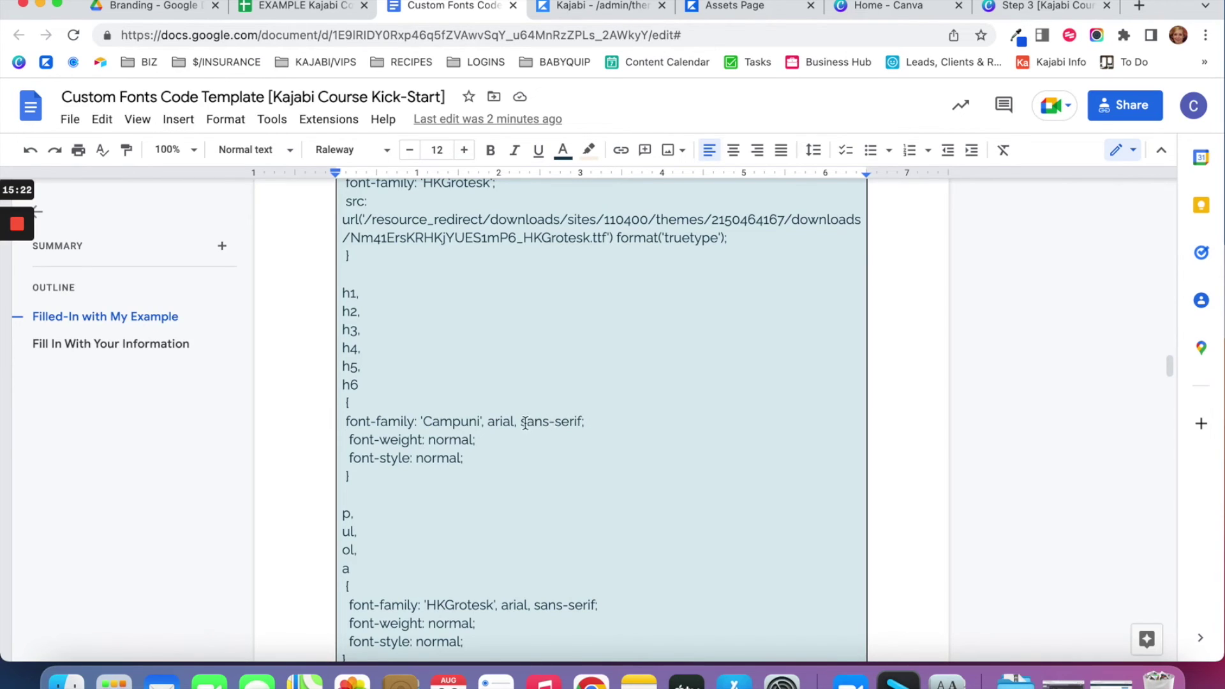
scroll(523, 422, "down", 5)
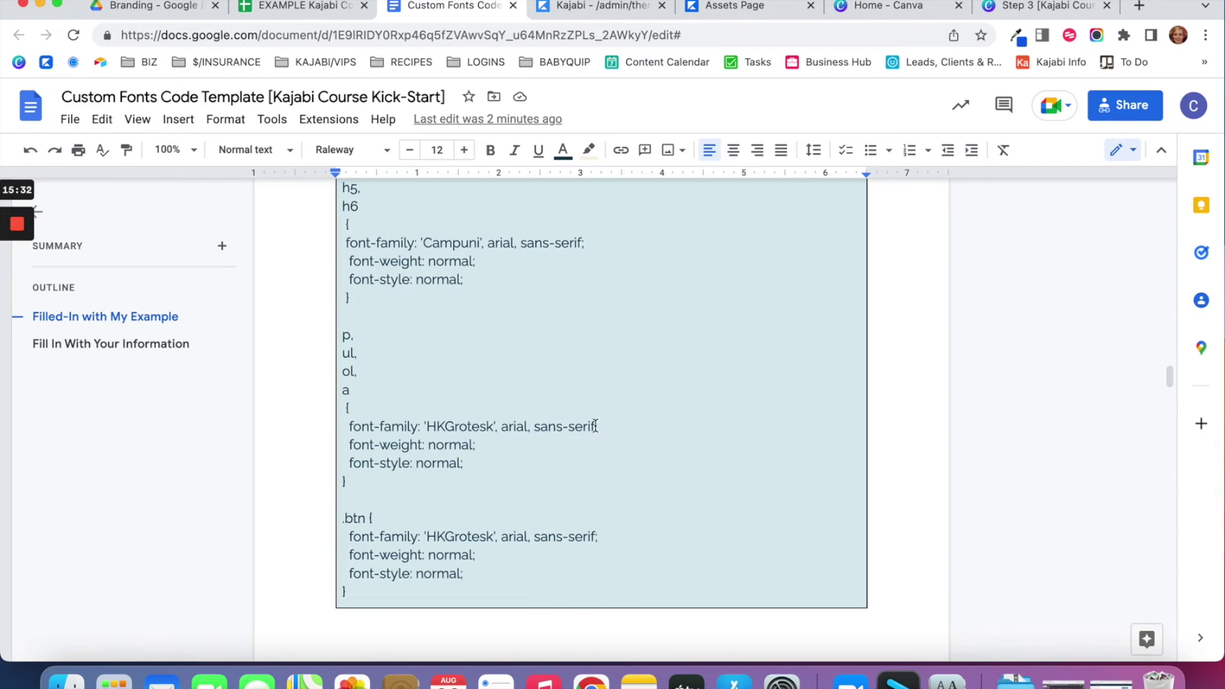
scroll(570, 428, "down", 2)
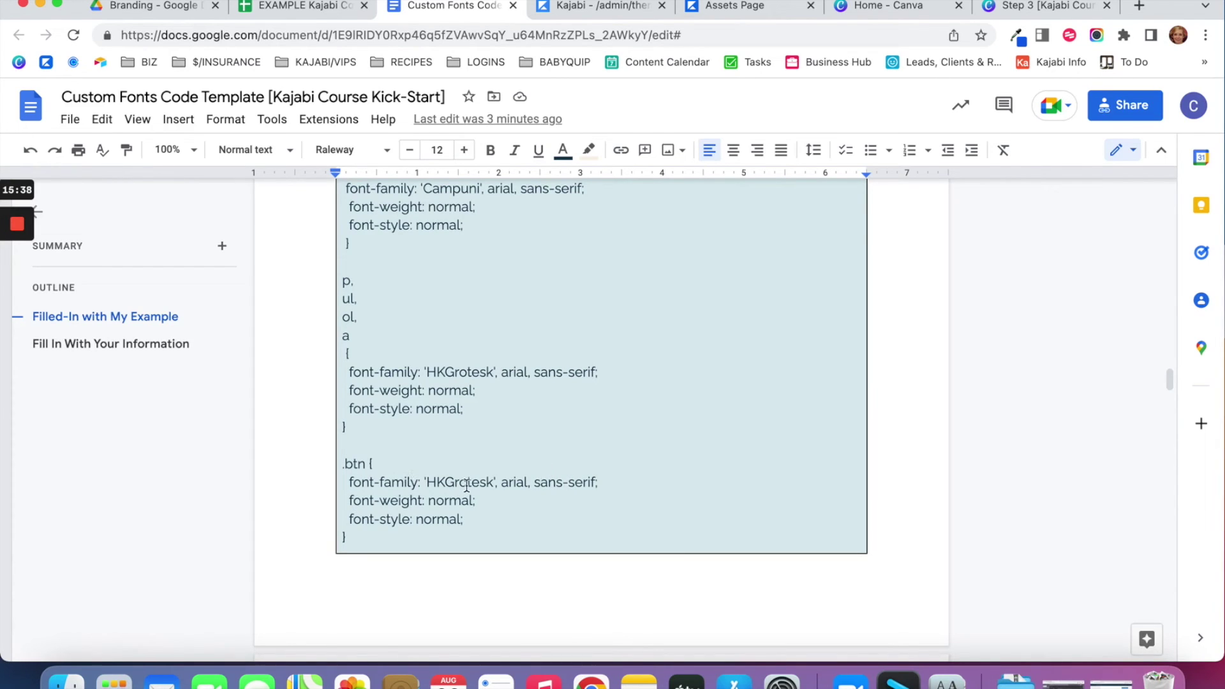
scroll(547, 484, "down", 1)
scroll(419, 511, "down", 2)
scroll(381, 414, "down", 5)
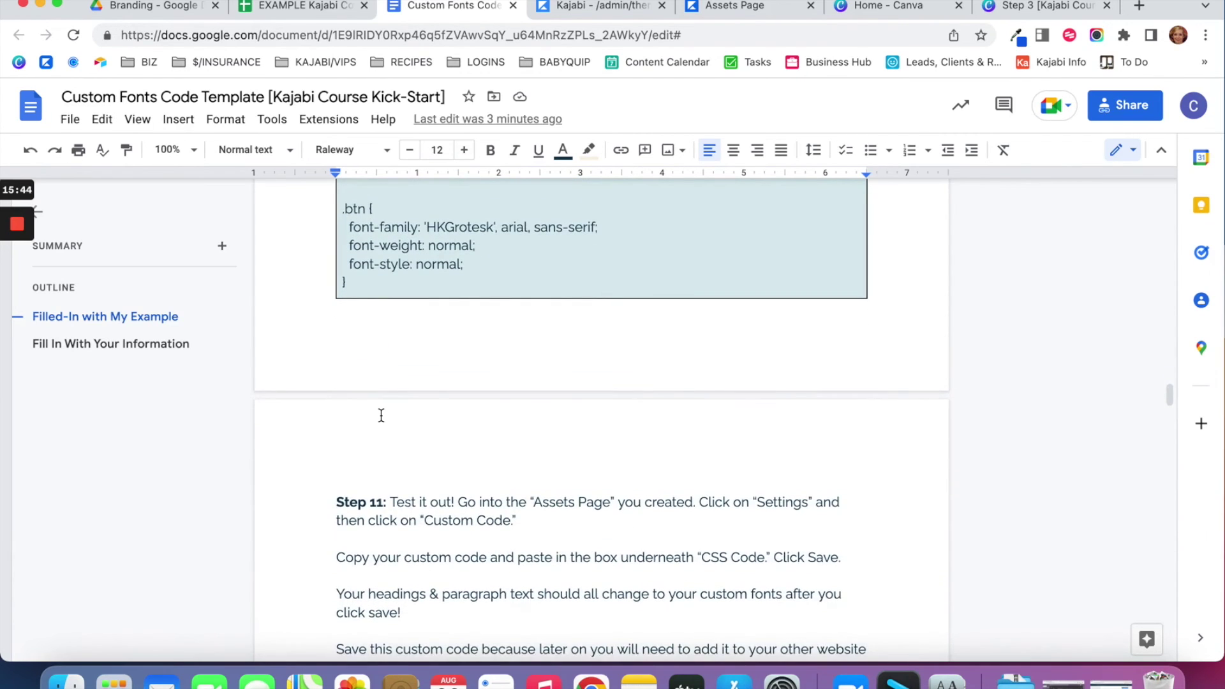
scroll(380, 414, "up", 15)
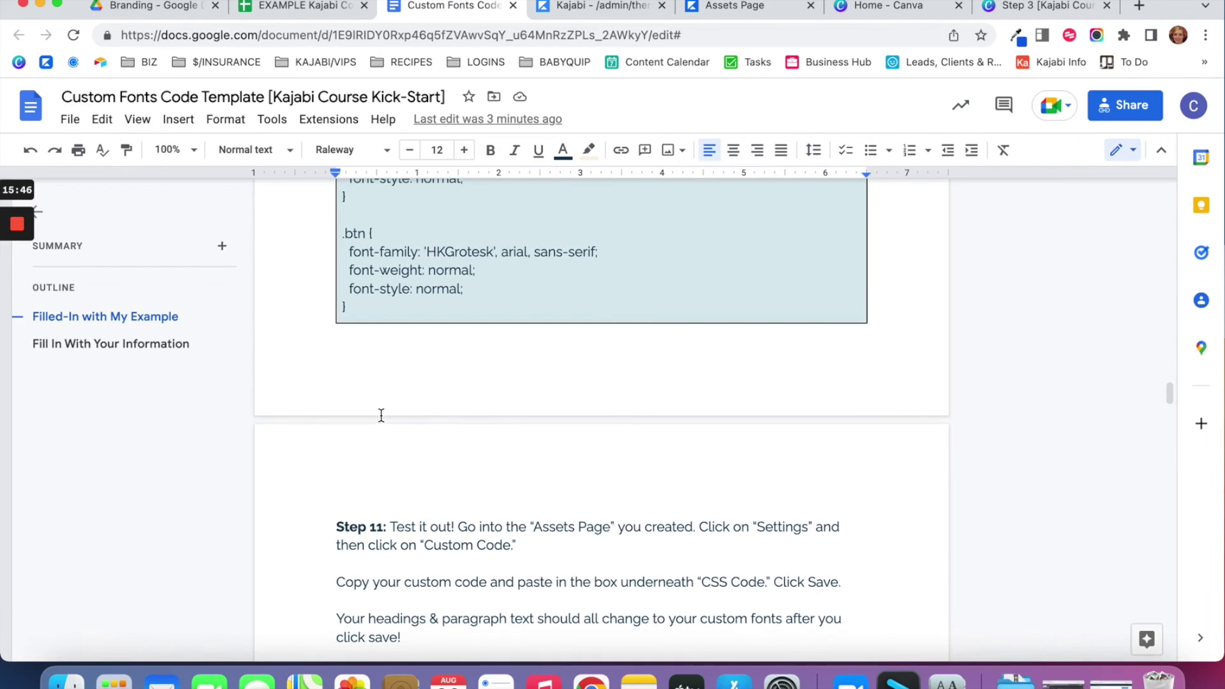
scroll(380, 415, "up", 3)
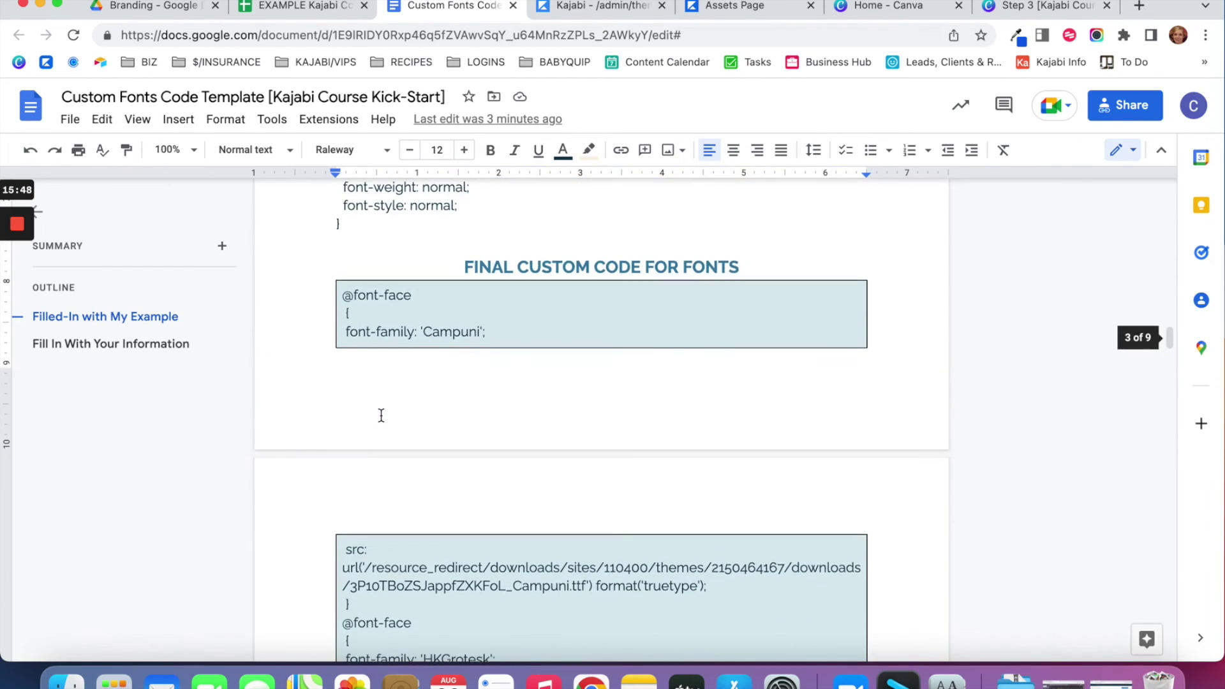
left_click_drag(345, 291, 344, 600)
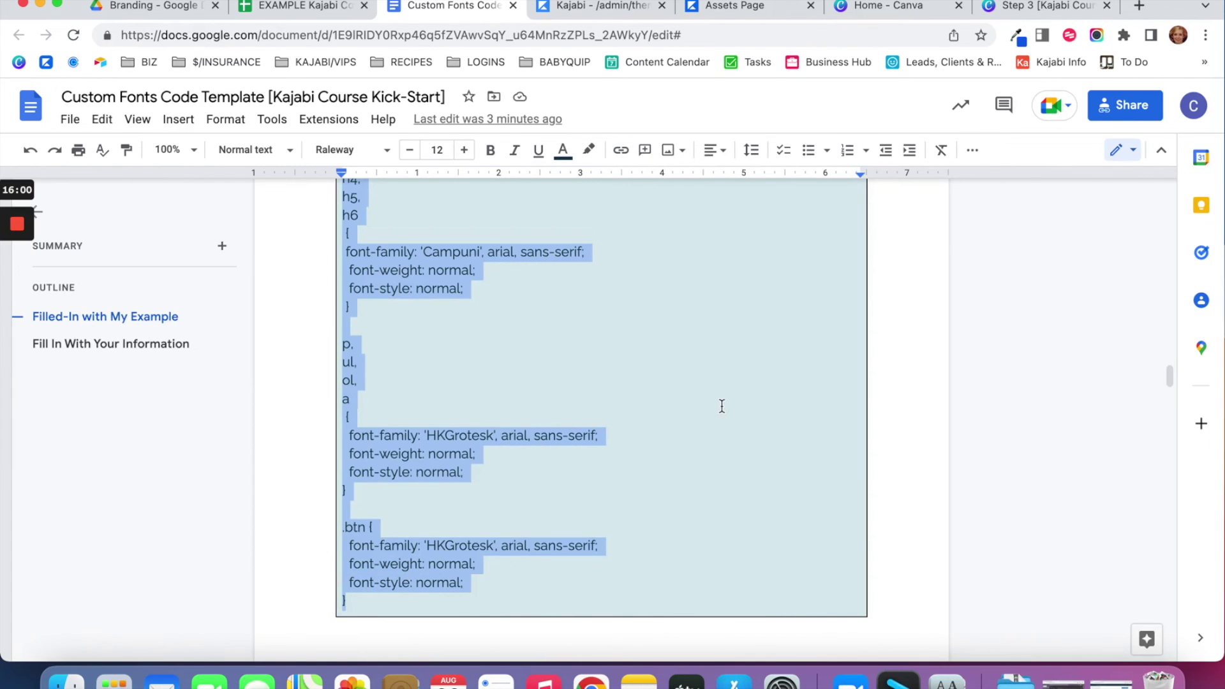
scroll(721, 406, "down", 10)
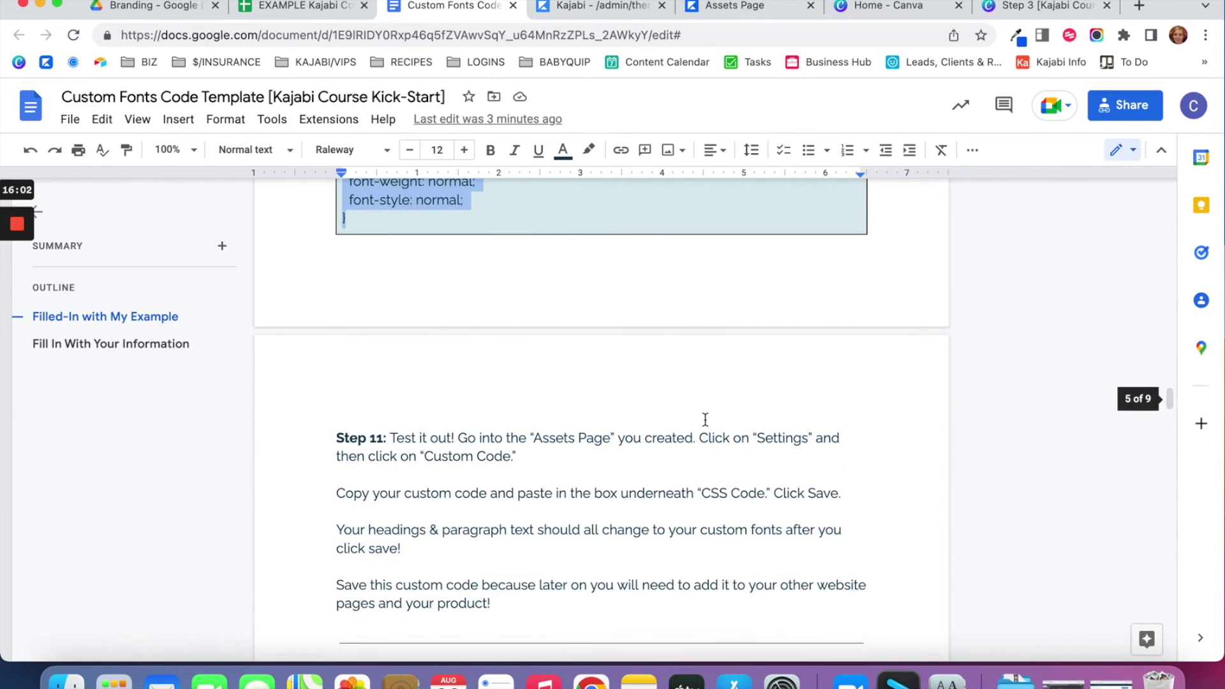
scroll(721, 406, "down", 1)
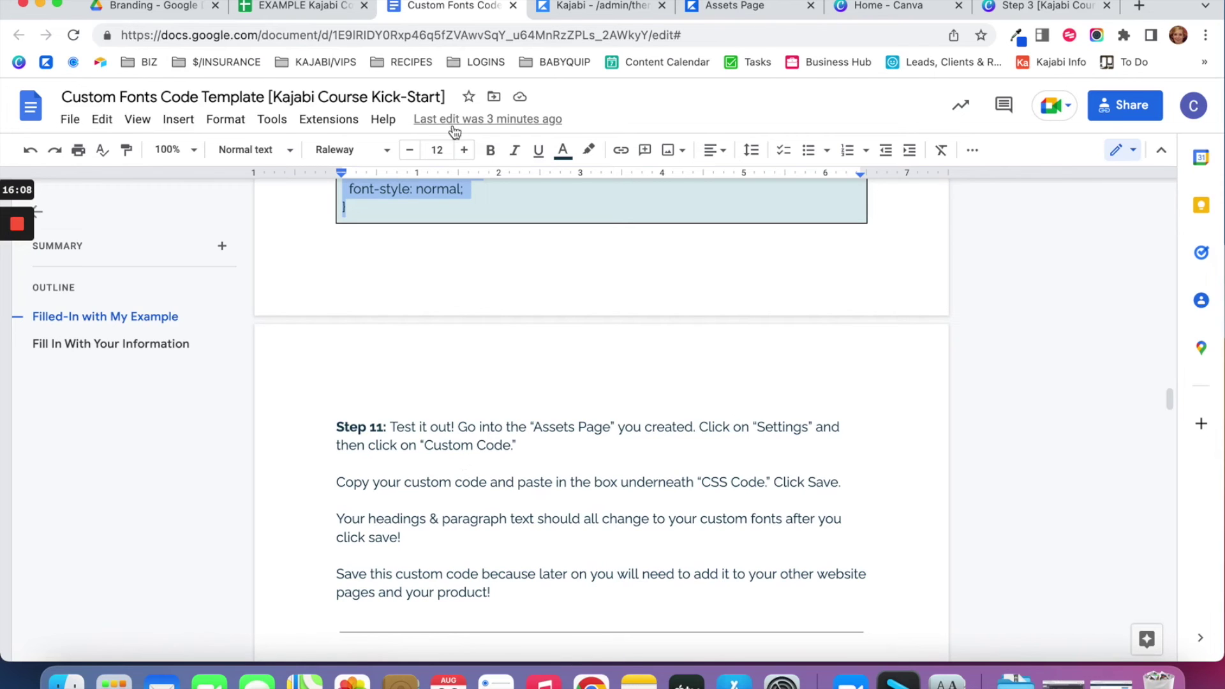
Switch to Kajabi, leave the HKGrotesk.ttf button's block settings, and open the Assets Page's Custom Code settings.
left_click(644, 8)
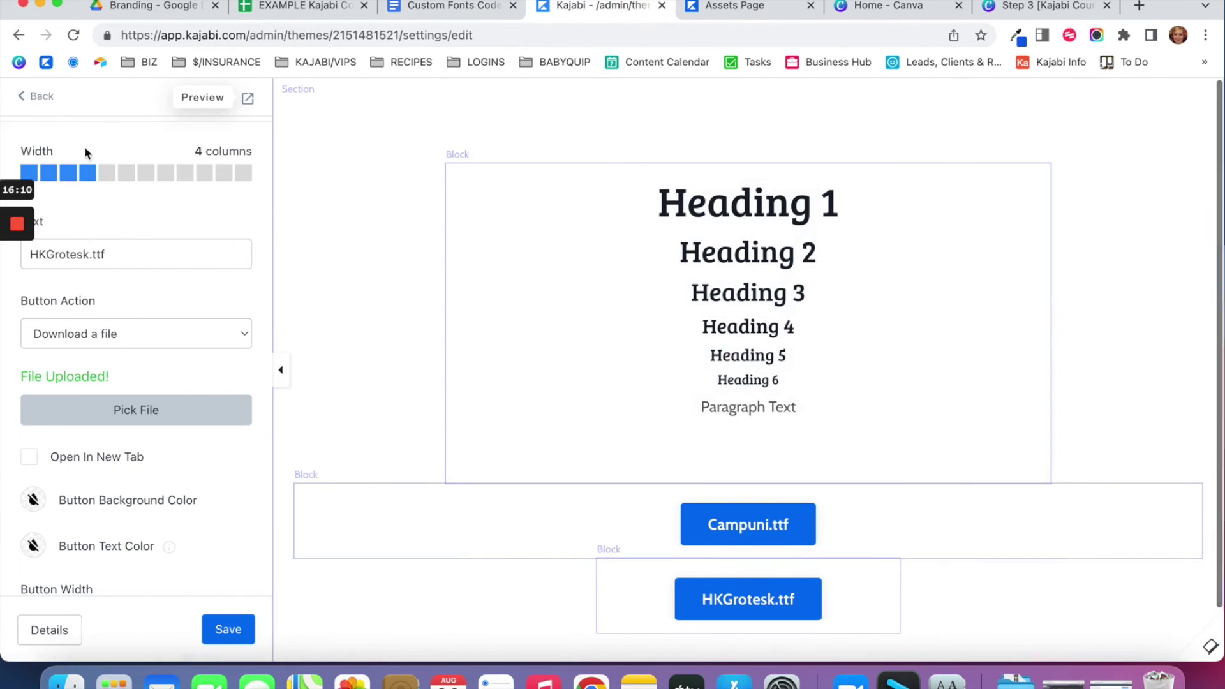
left_click(29, 96)
left_click(36, 96)
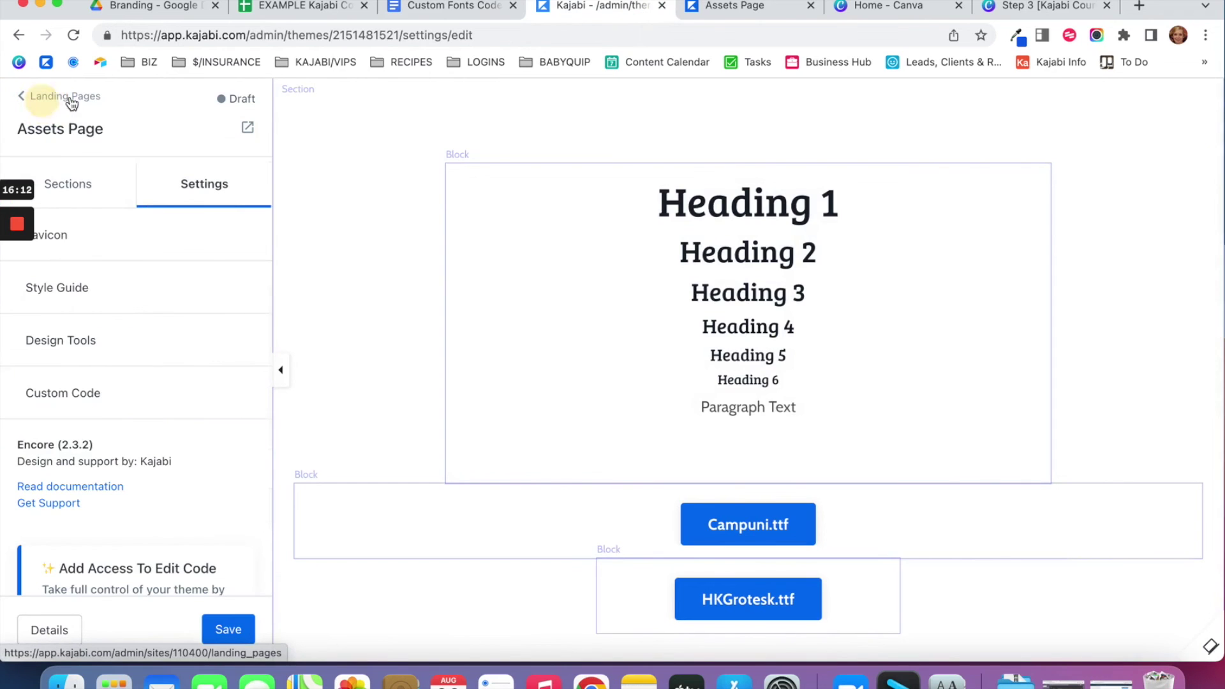
left_click(88, 391)
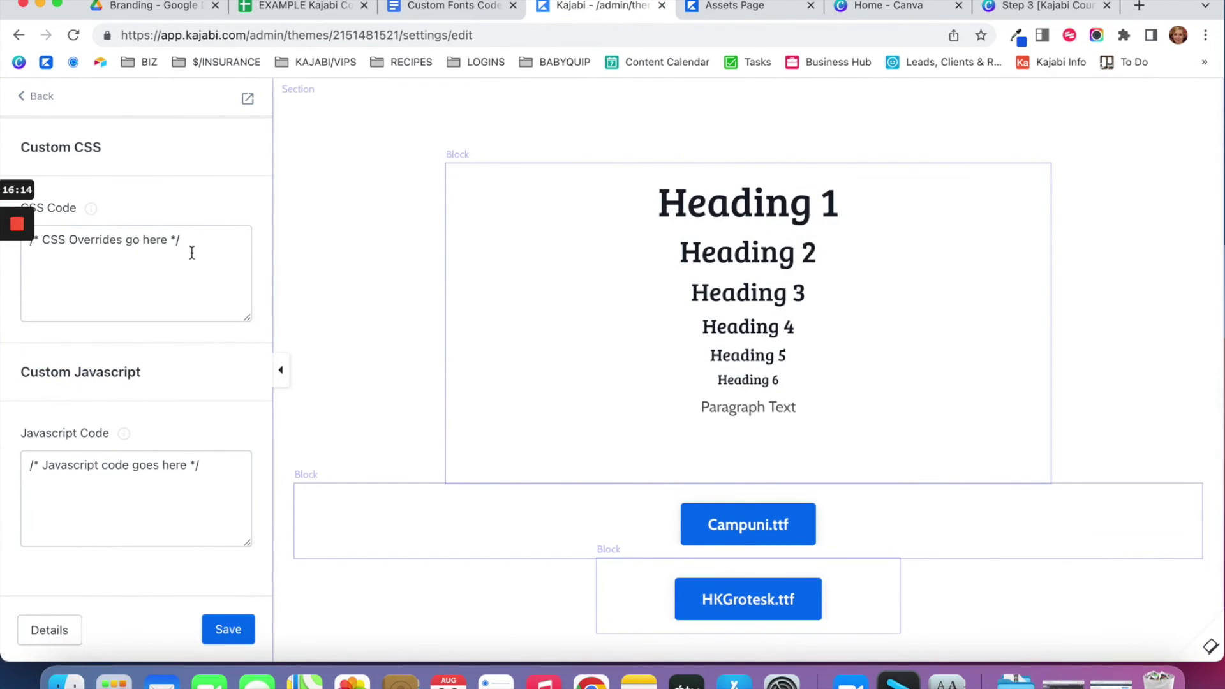
Replace the placeholder comment in the CSS Code field with the copied custom font code and save the Assets Page.
left_click(169, 234)
triple_click(104, 242)
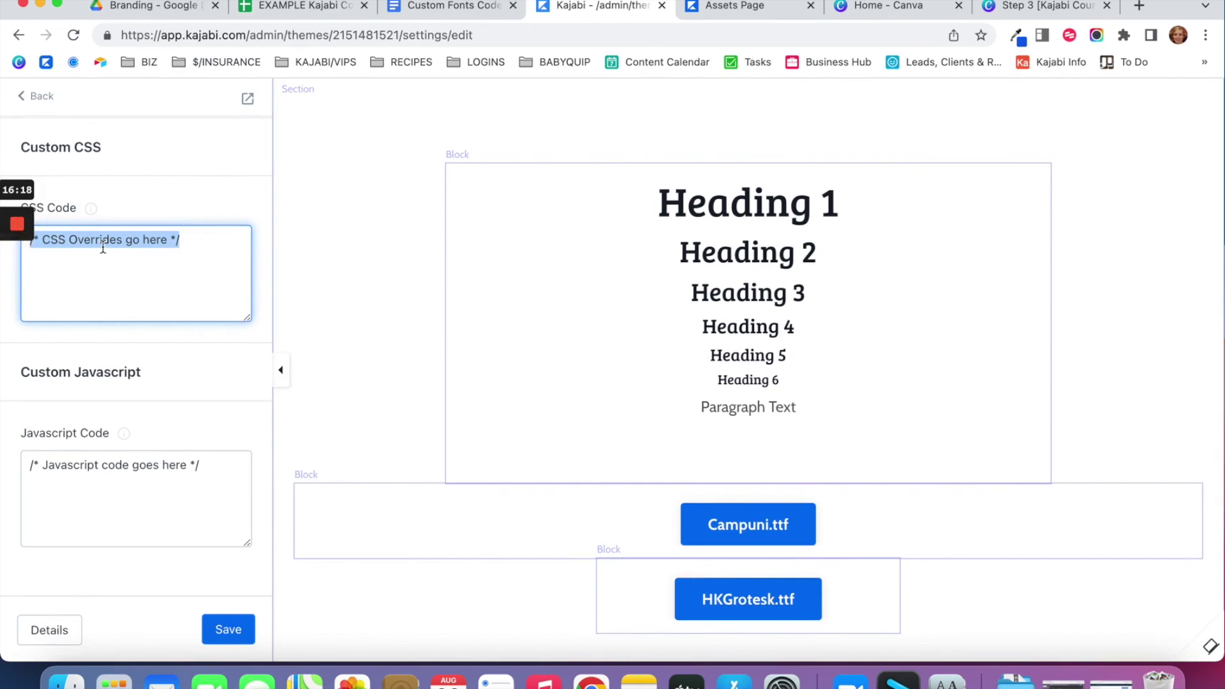
key("BackSpace")
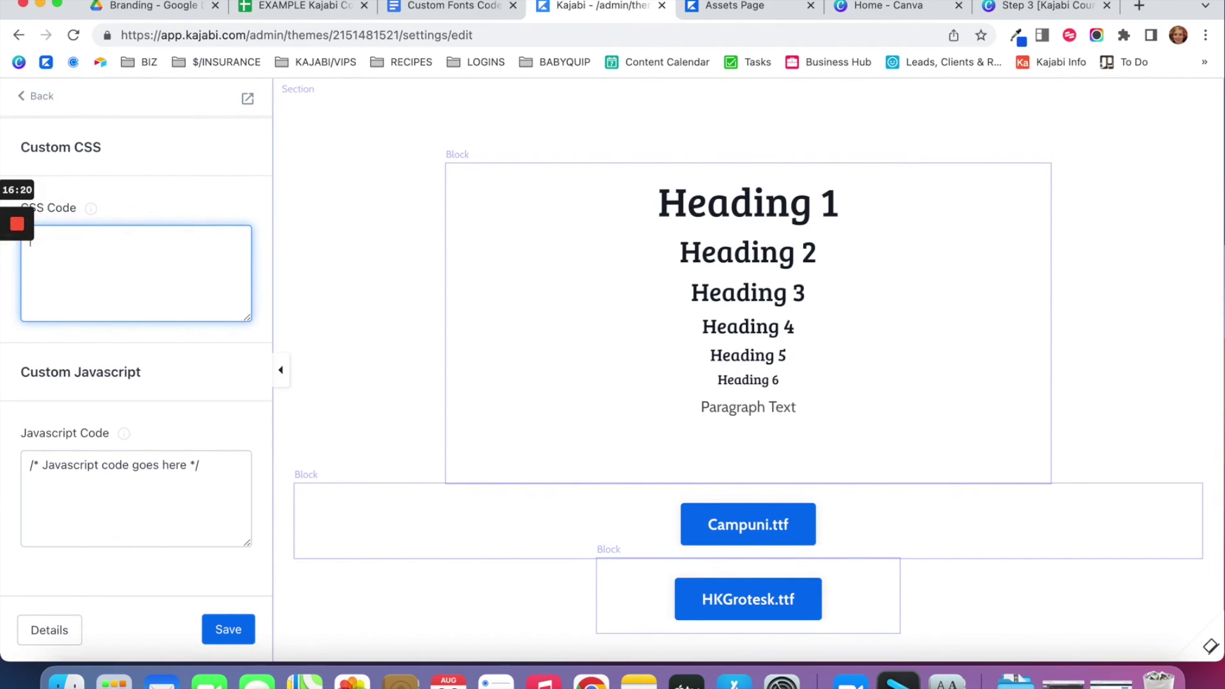
key("super+v")
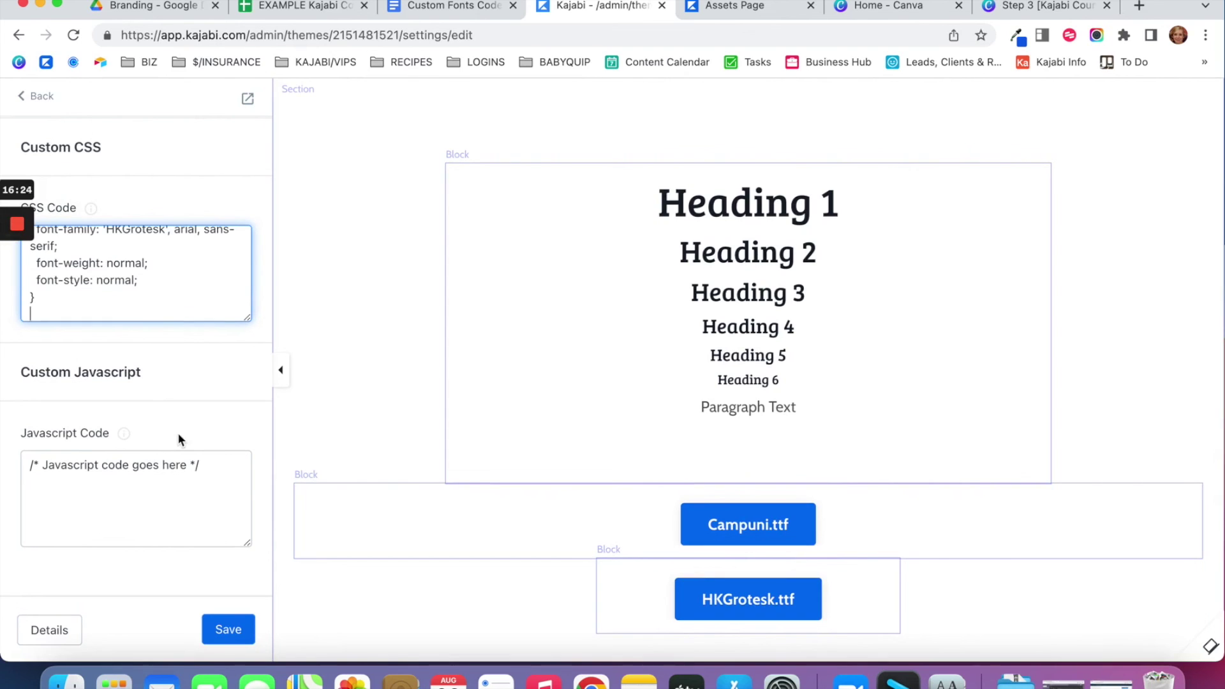
left_click(230, 630)
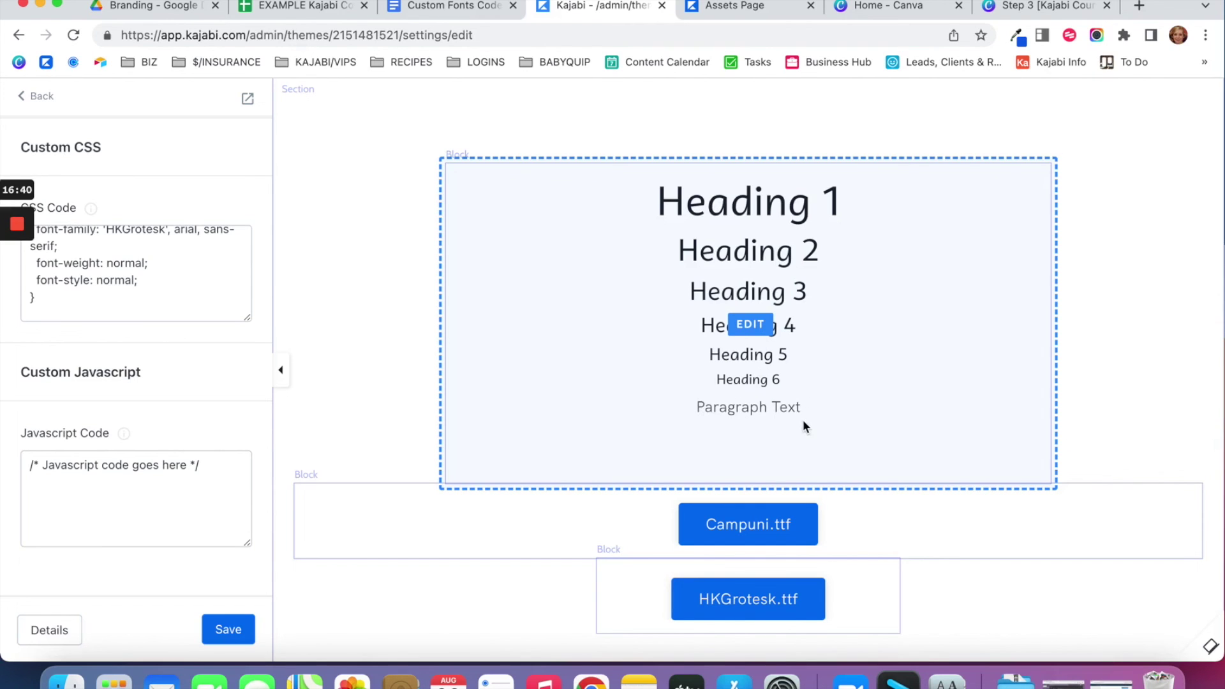
Check the custom fonts on the headings, paragraph text and buttons, and save the Assets Page again.
scroll(803, 421, "down", 2)
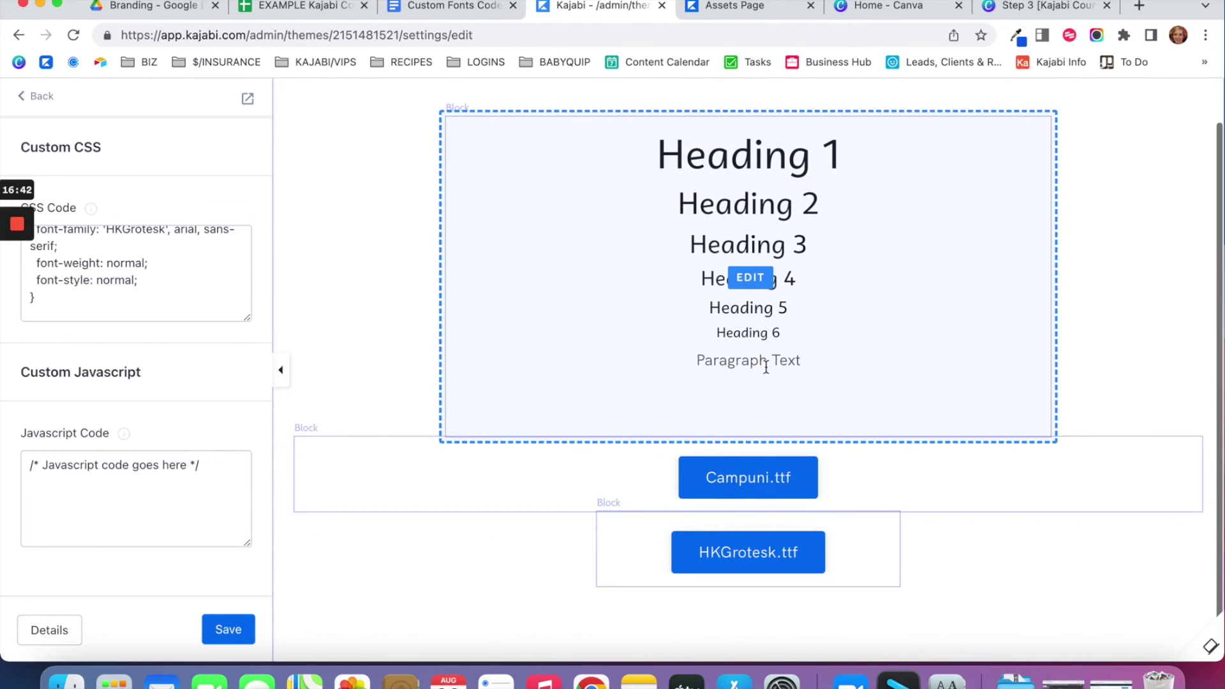
scroll(765, 368, "down", 1)
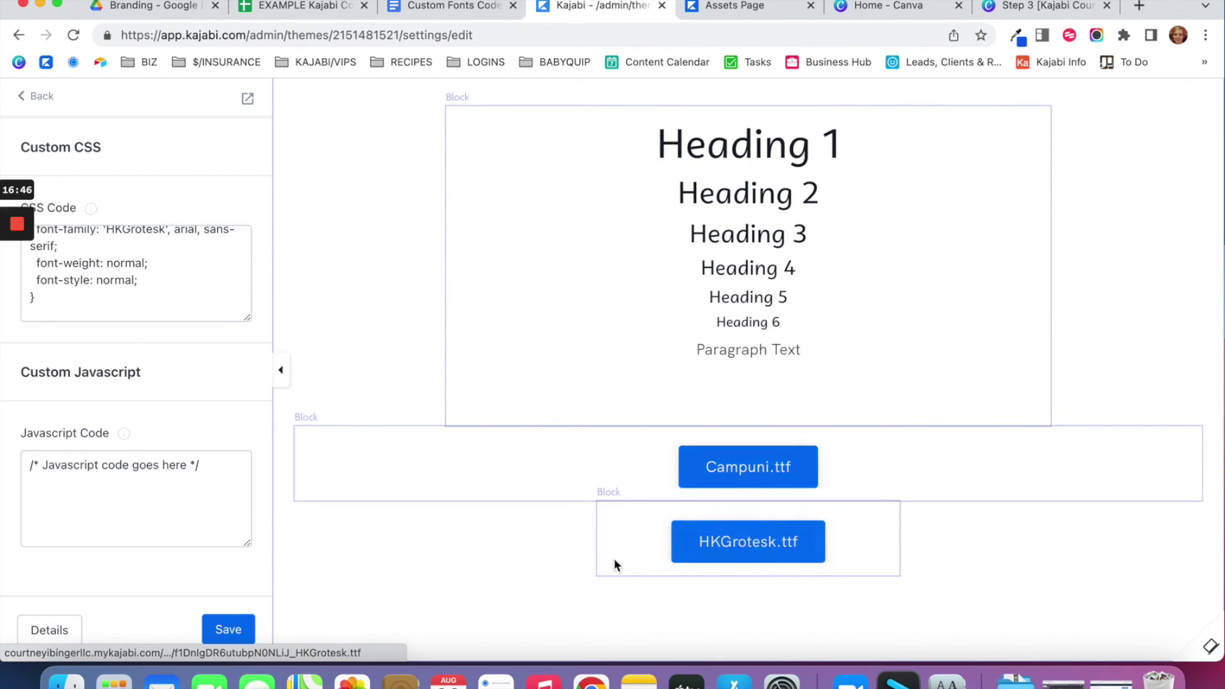
scroll(619, 564, "up", 1)
scroll(618, 557, "down", 1)
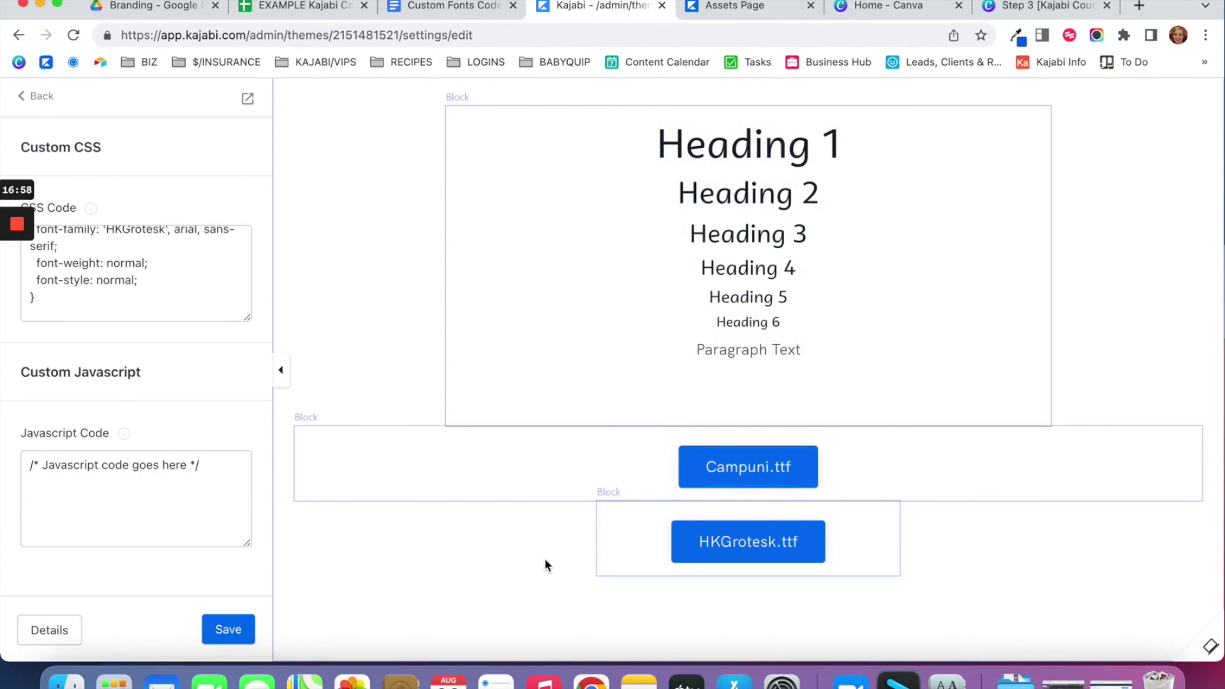
left_click(236, 630)
Return to the Custom Fonts Code Template document and review the beginning of the final custom code block.
left_click(451, 9)
scroll(498, 355, "up", 3)
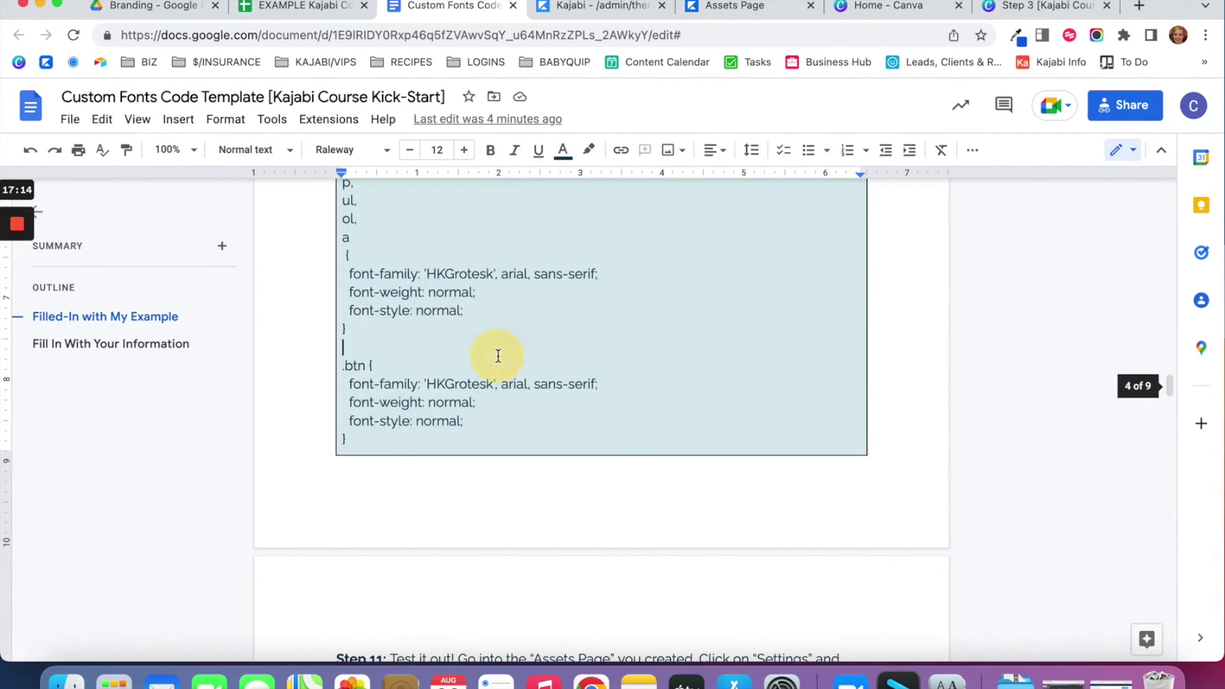
scroll(497, 355, "up", 4)
scroll(391, 433, "up", 10)
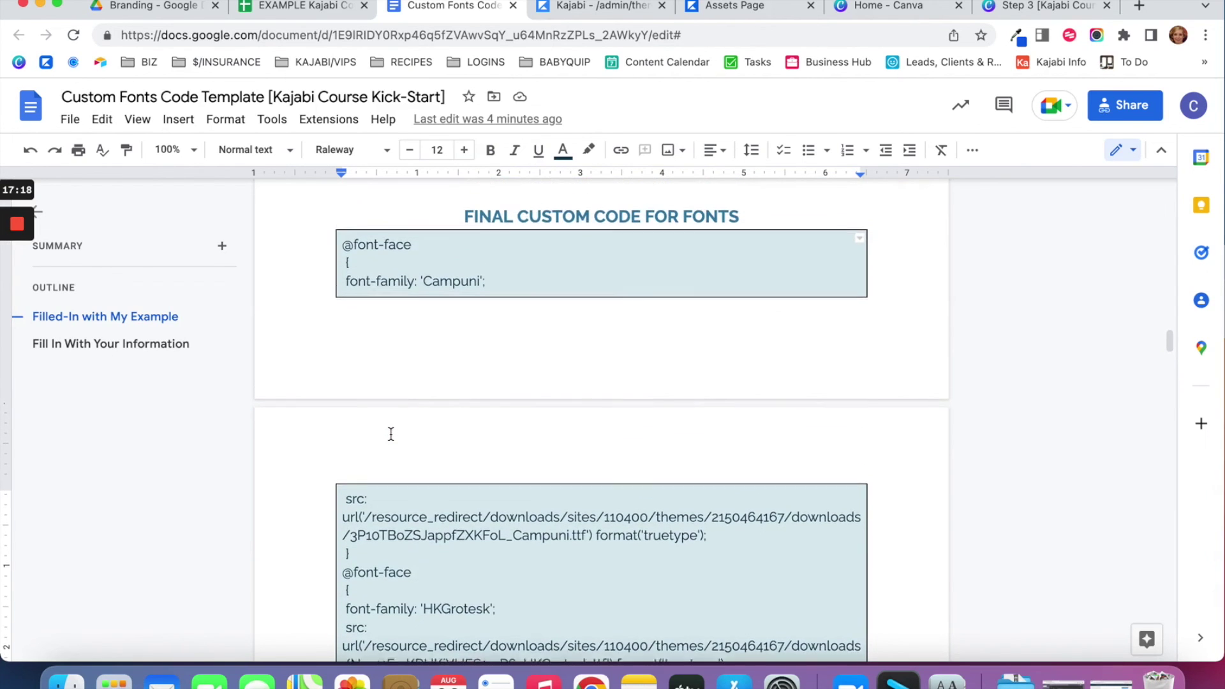
scroll(391, 434, "down", 1)
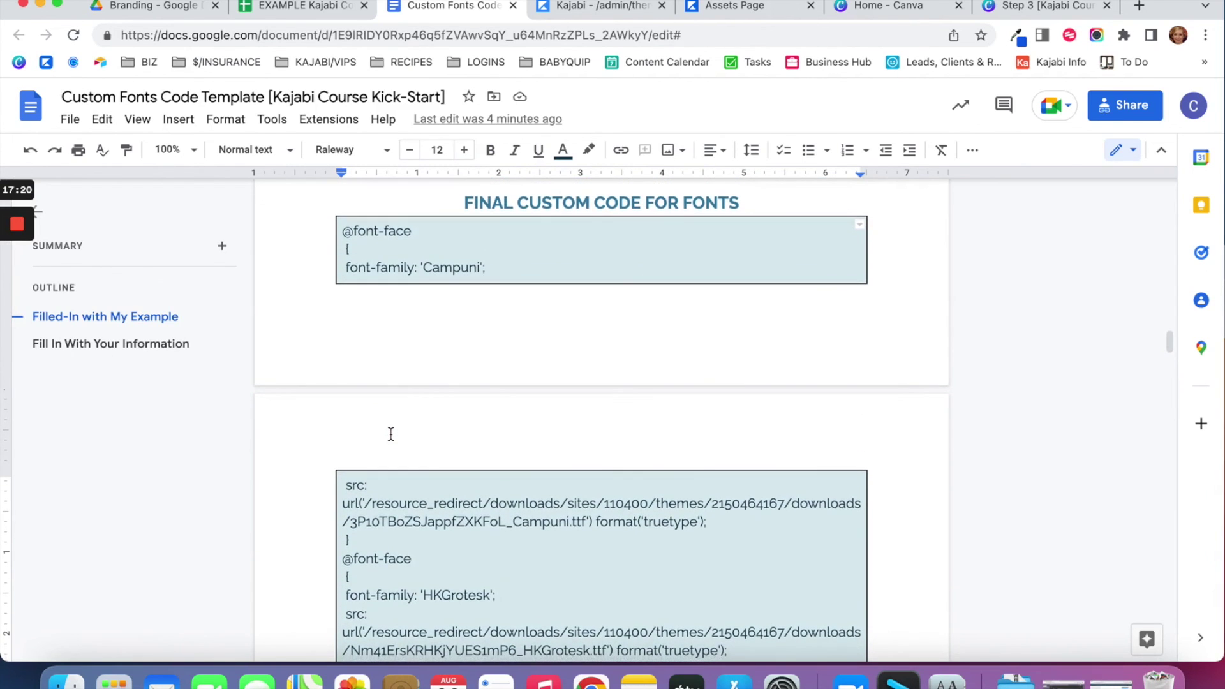
Review the rest of the final custom font code, from the font-face sources through the heading, paragraph, list, link and .btn rules.
scroll(391, 434, "down", 6)
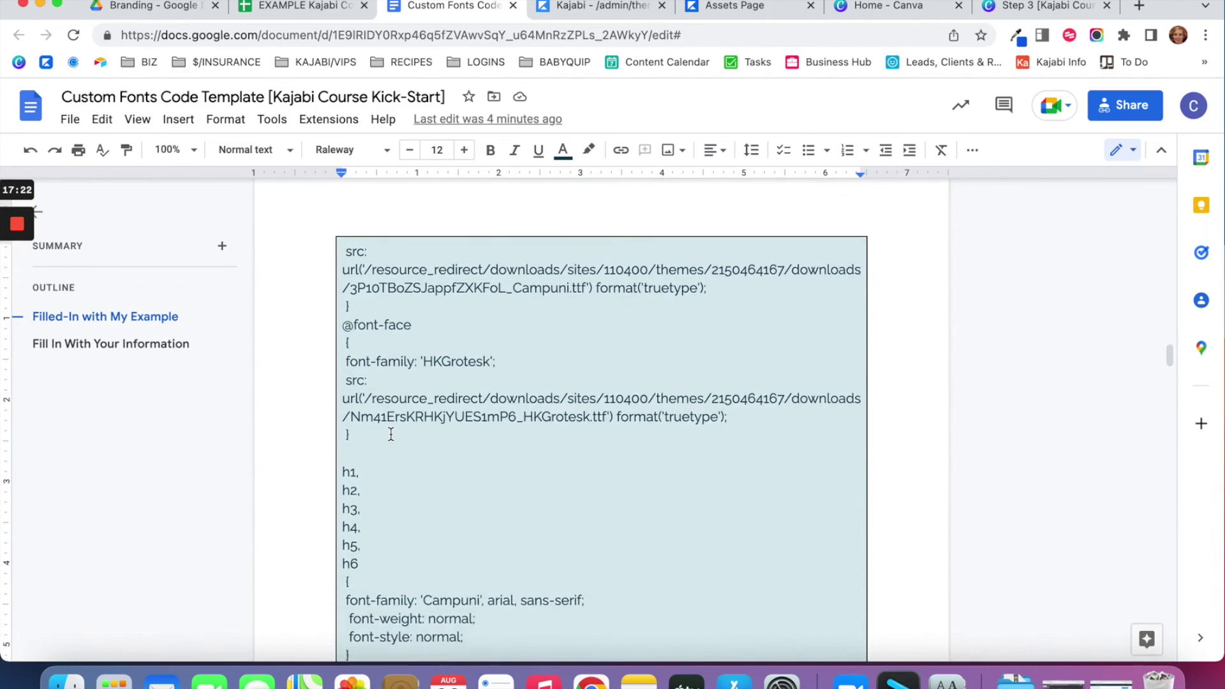
scroll(391, 434, "down", 4)
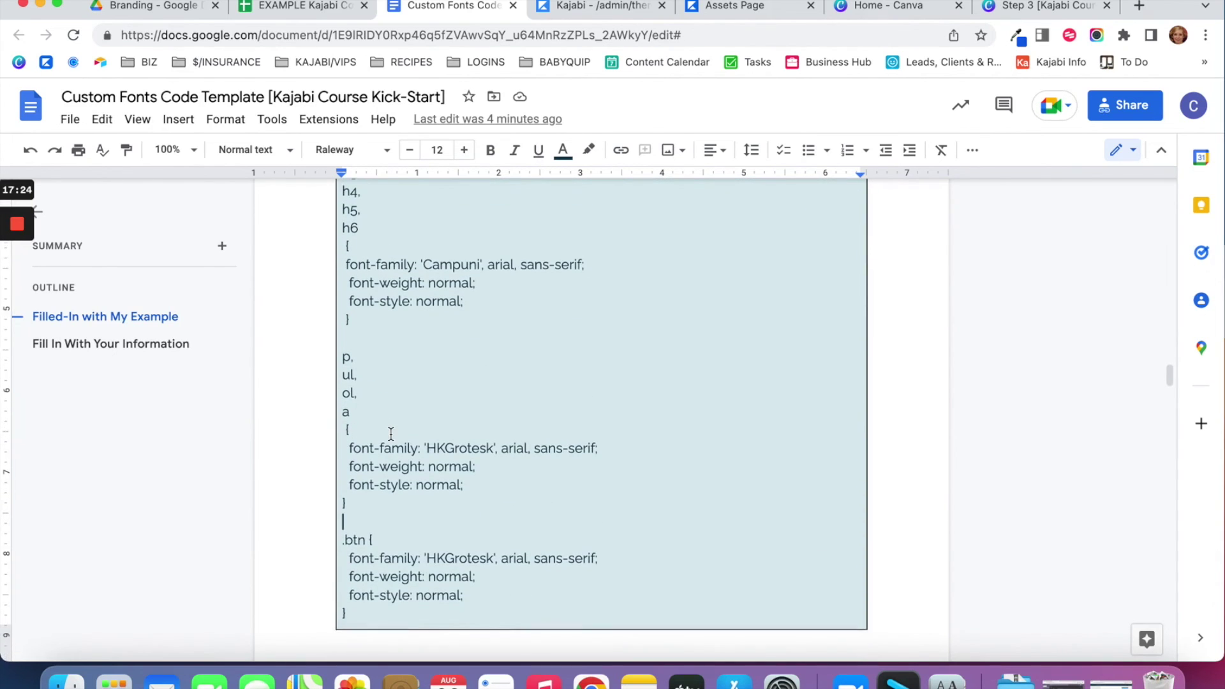
scroll(391, 434, "down", 1)
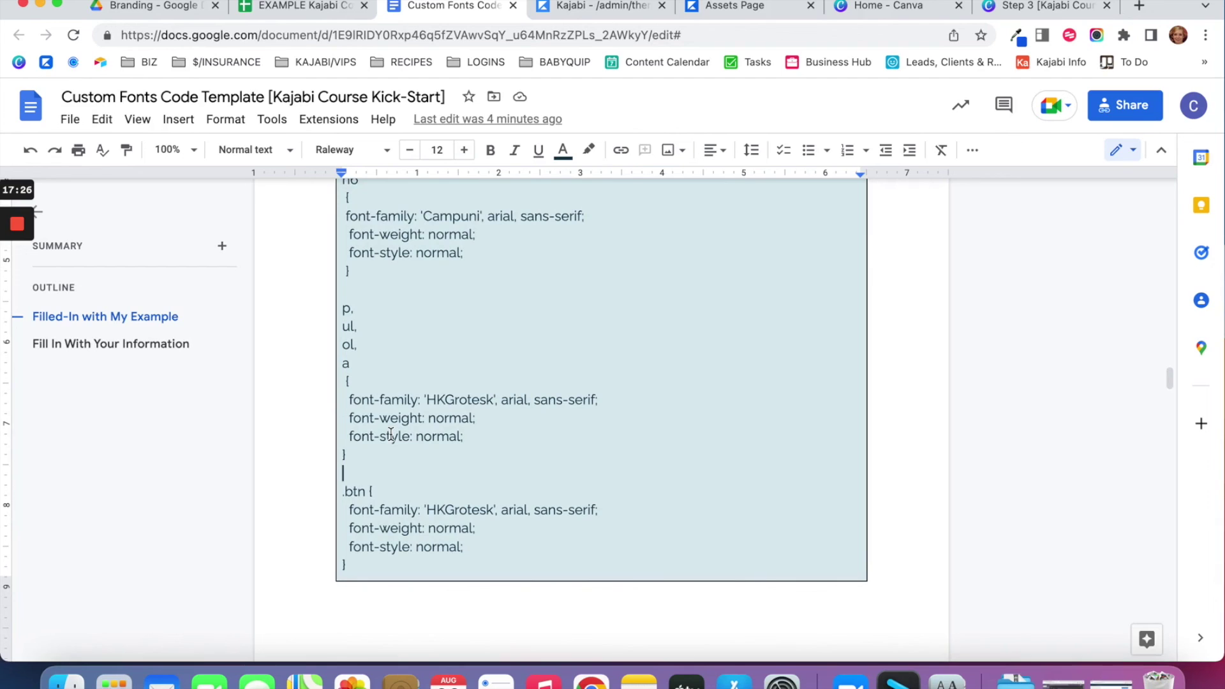
scroll(391, 436, "down", 2)
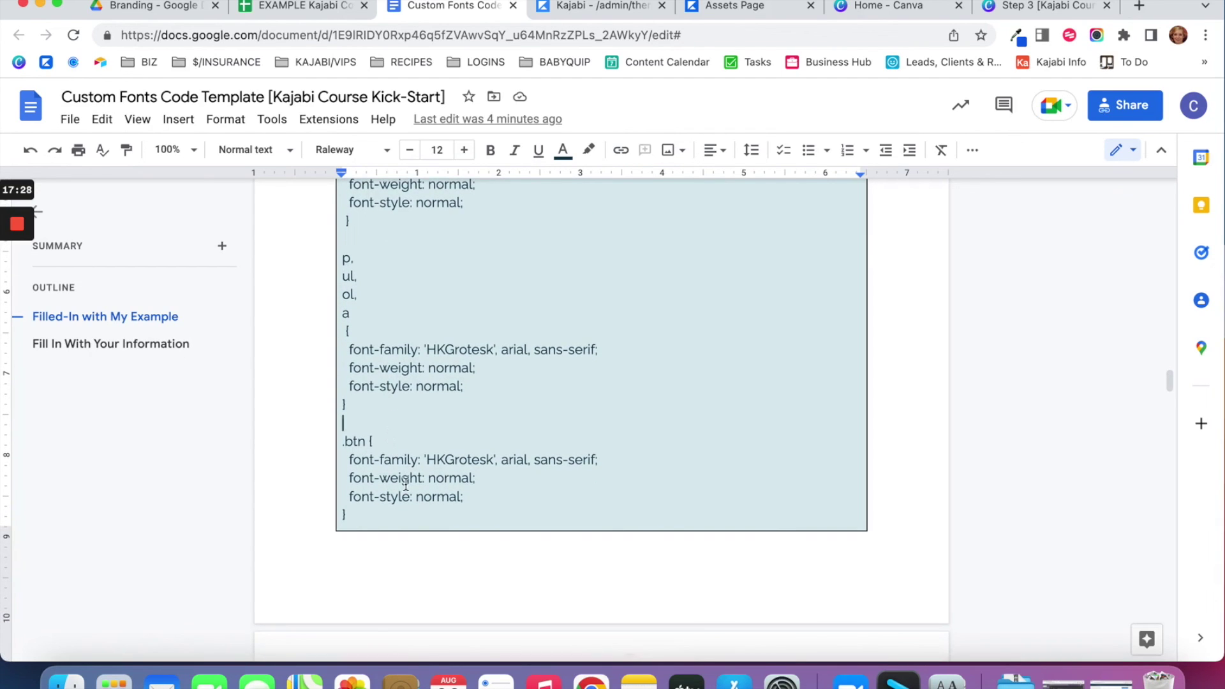
scroll(406, 484, "up", 1)
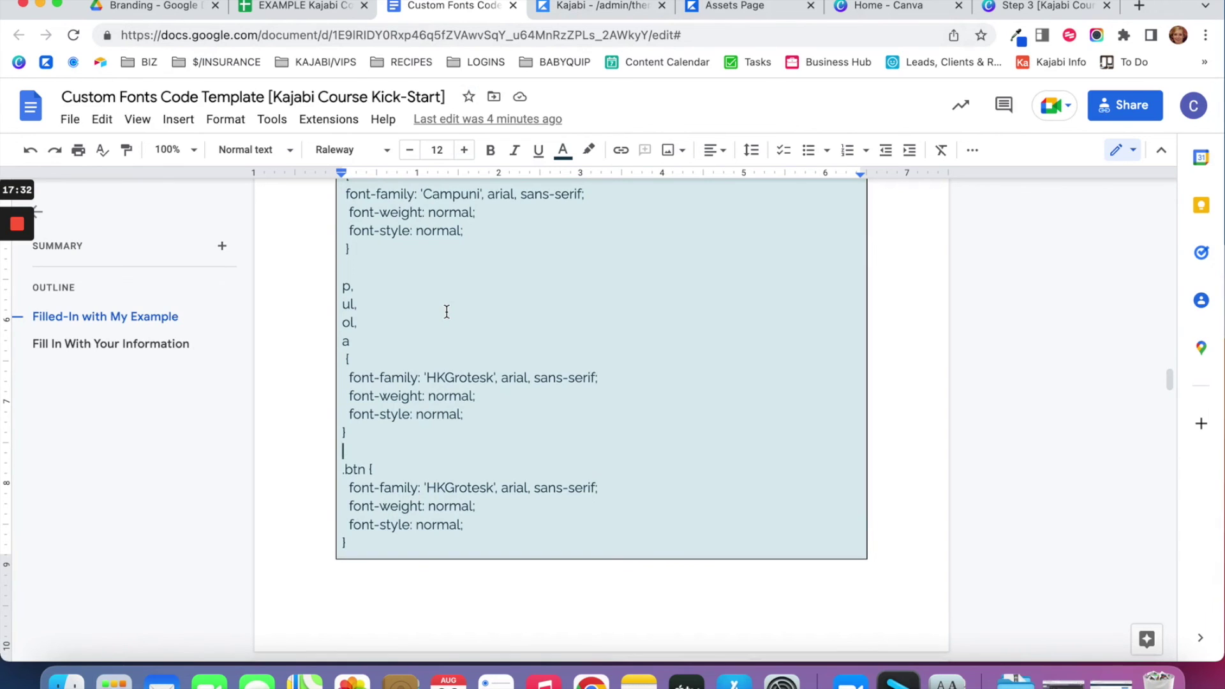
scroll(446, 311, "down", 5)
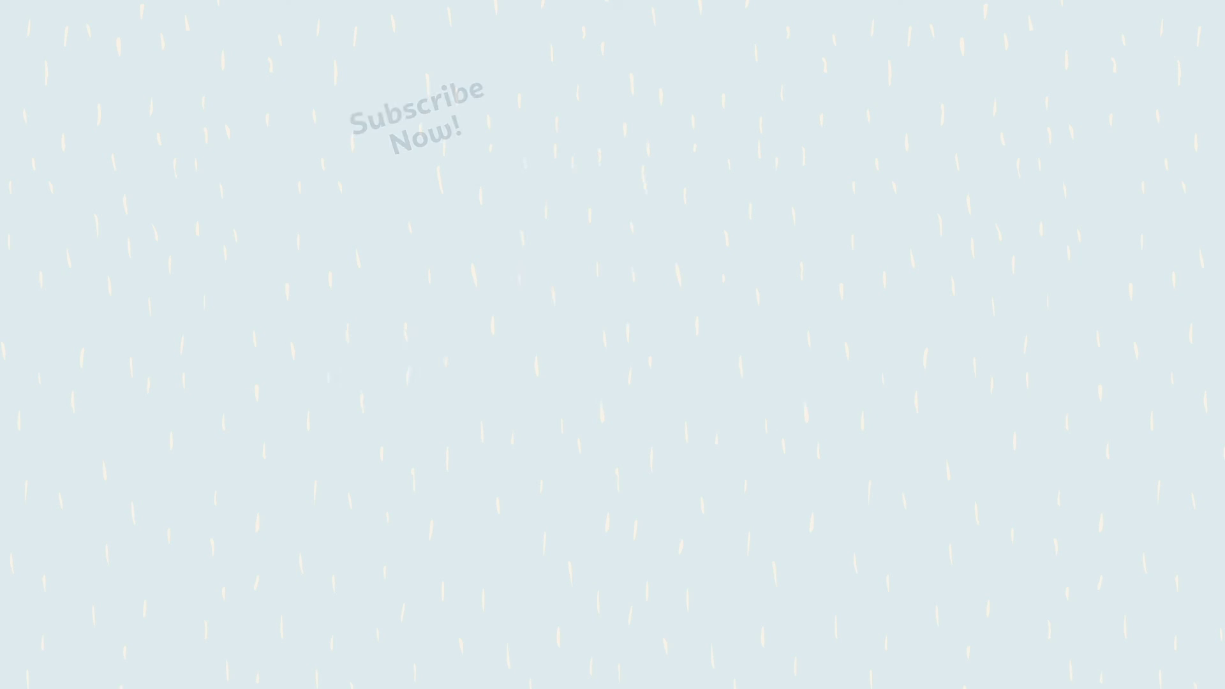